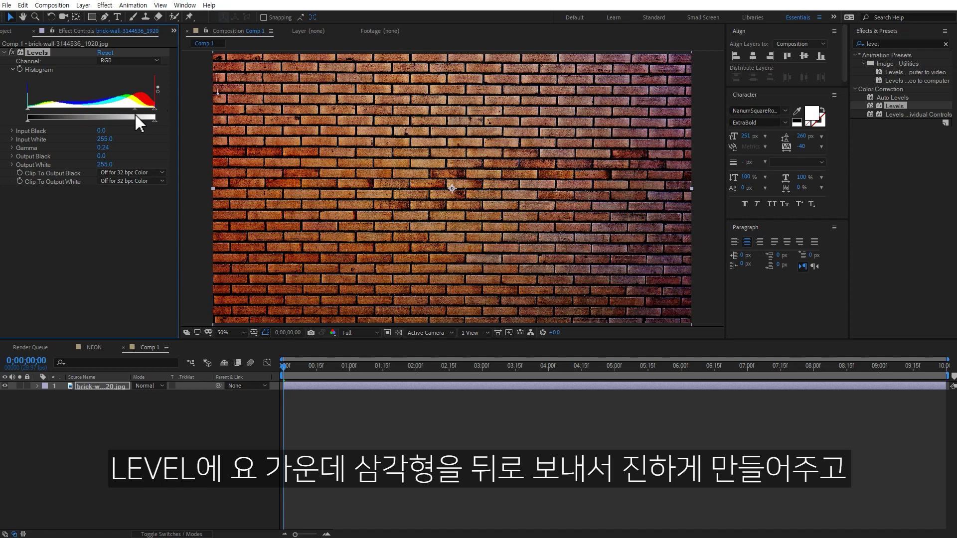
- Darken the brick wall image by lowering the Levels effect's Output White to 149
{"action": "left_click_drag", "start_coordinate": [155, 120], "coordinate": [102, 122]}
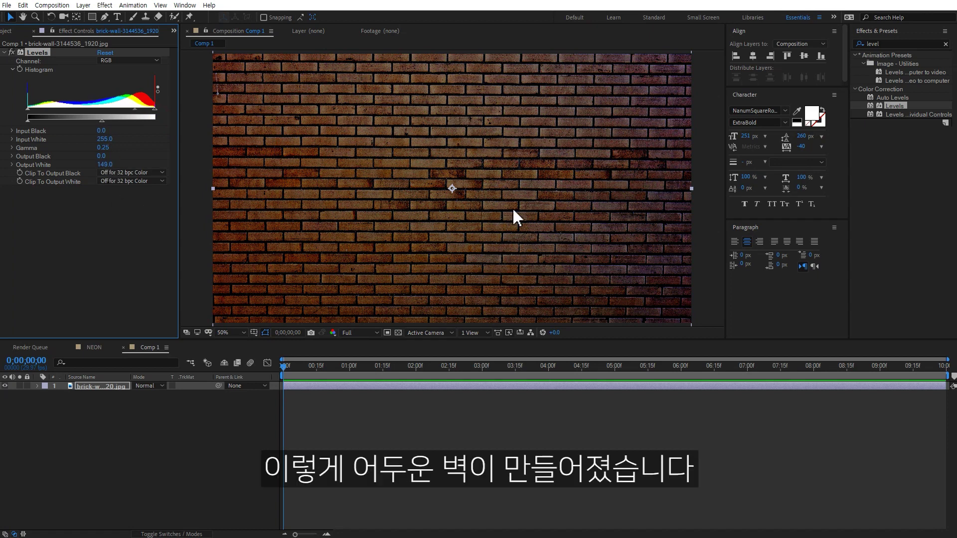
{"action": "left_click", "coordinate": [223, 427]}
- Create a new text layer above the brick wall reading "NEON SIGN"
{"action": "right_click", "coordinate": [168, 424]}
{"action": "mouse_move", "coordinate": [185, 431]}
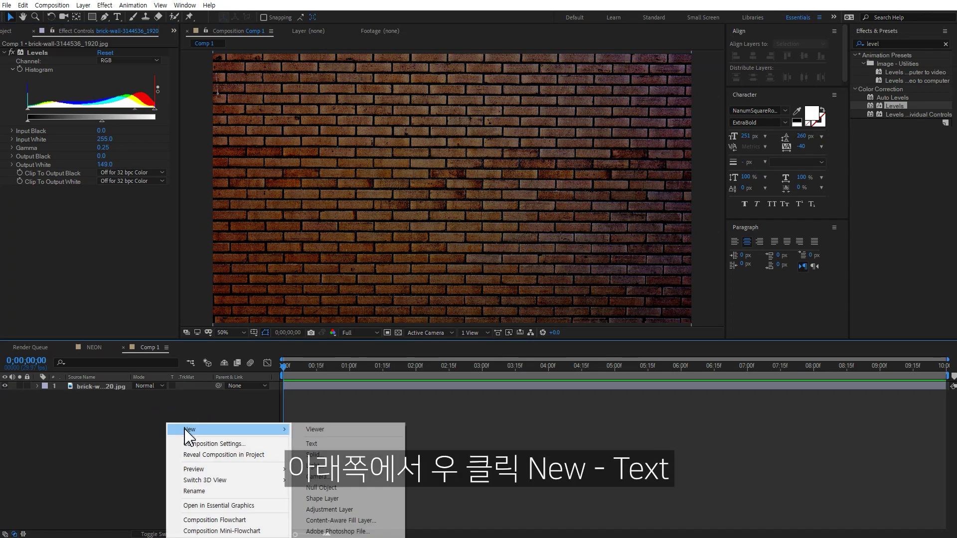
{"action": "left_click", "coordinate": [330, 443]}
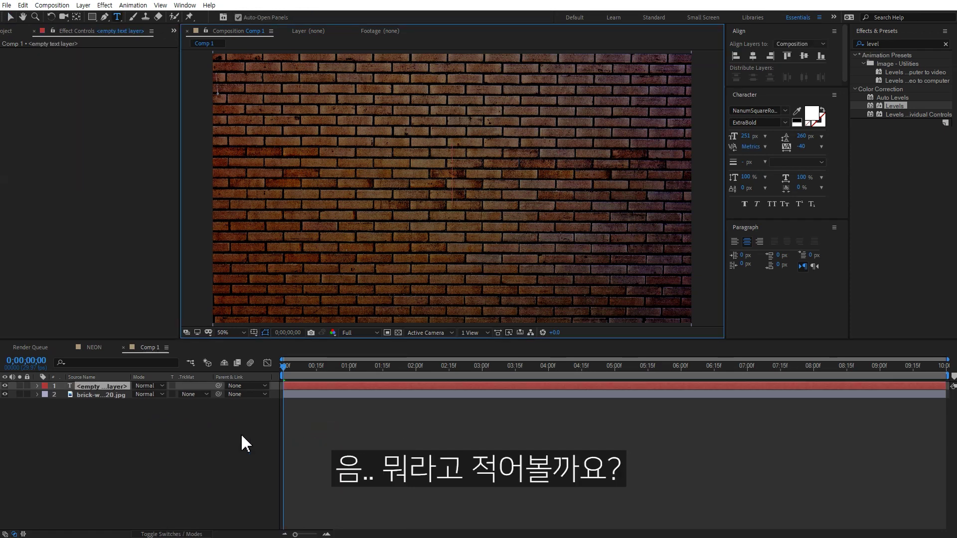
{"action": "type", "text": "NEON"}
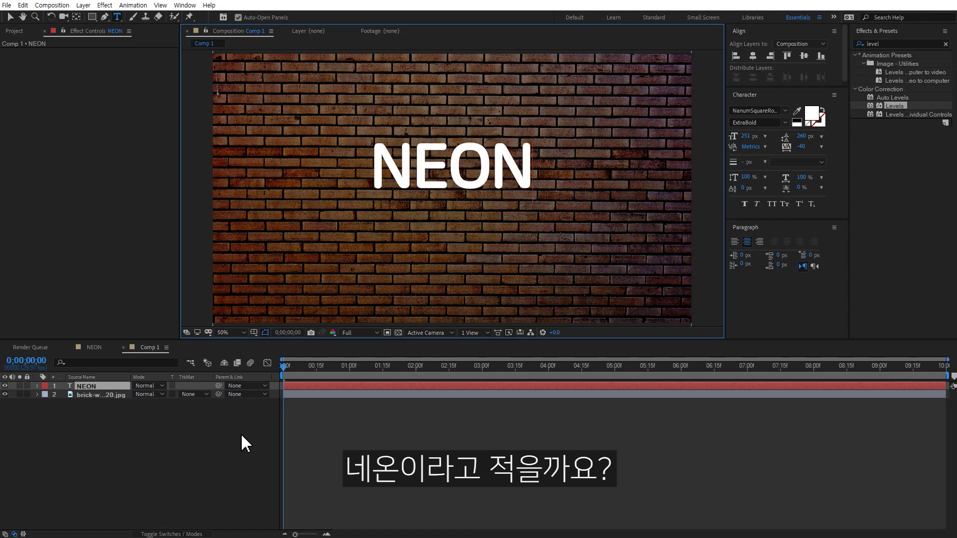
{"action": "type", "text": " SIGN"}
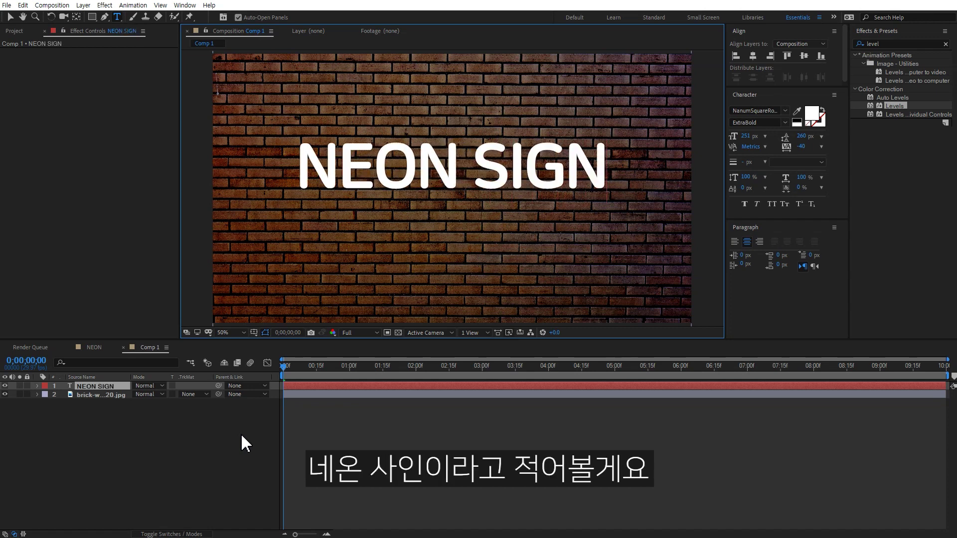
{"action": "left_click", "coordinate": [10, 17]}
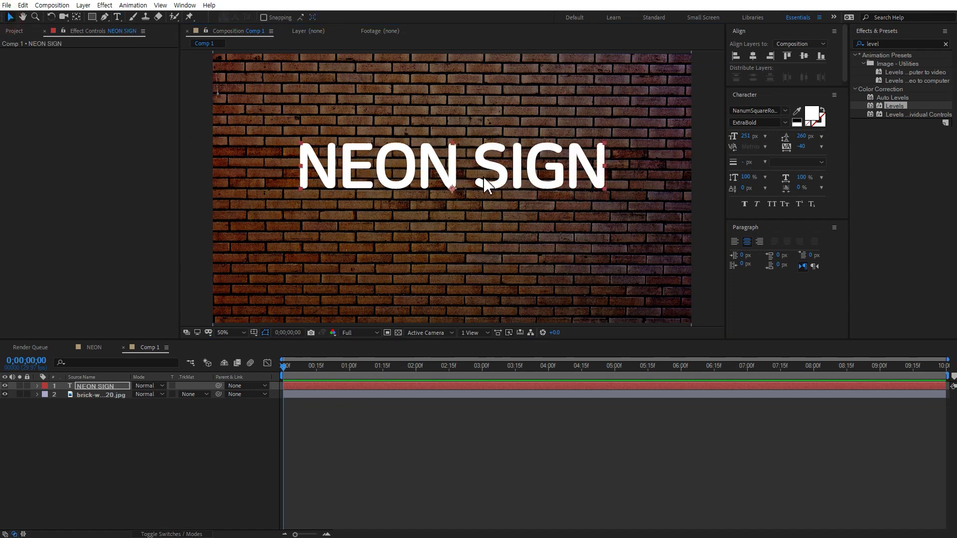
- Move the NEON SIGN text down to the middle of the wall and check its NanumSquareRoundOTF ExtraBold font choice
{"action": "left_click_drag", "start_coordinate": [492, 167], "coordinate": [489, 194]}
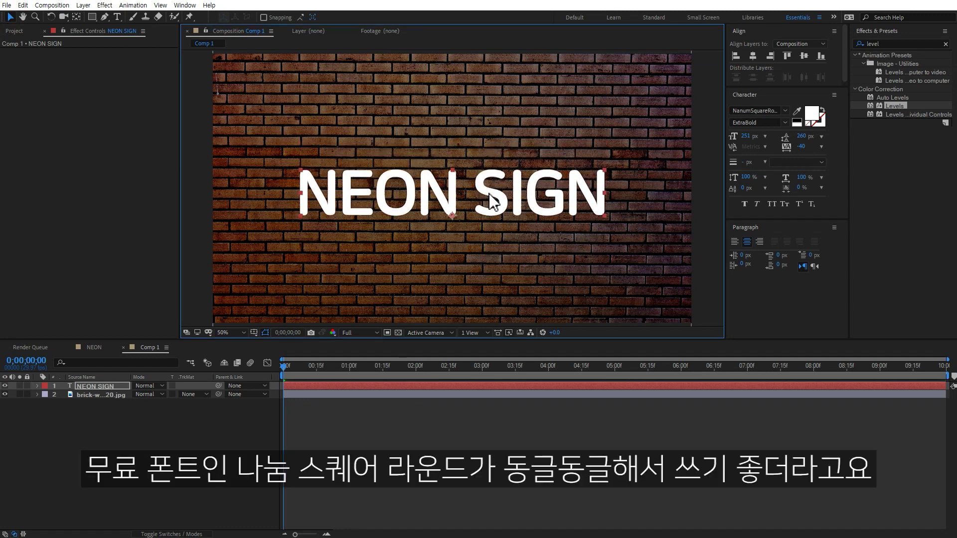
{"action": "left_click", "coordinate": [758, 110]}
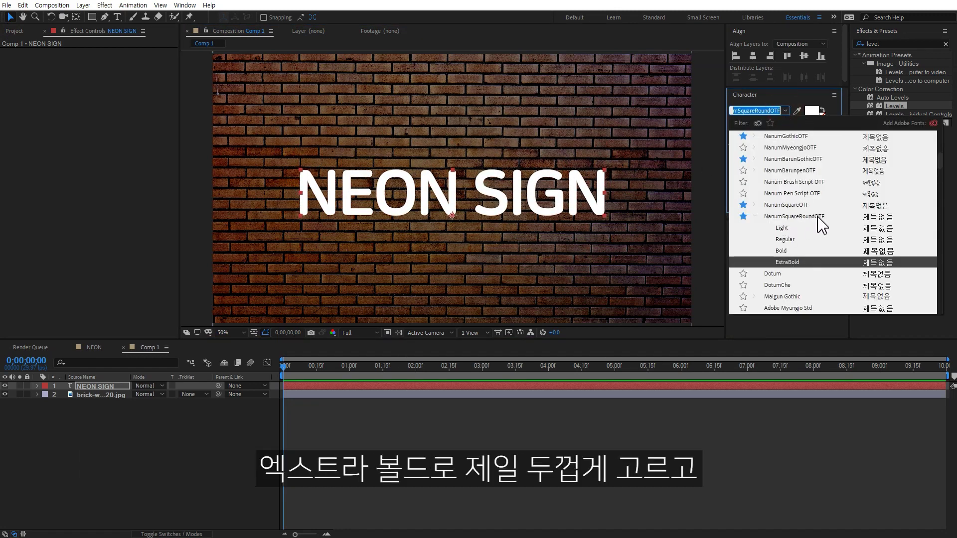
{"action": "left_click", "coordinate": [233, 441]}
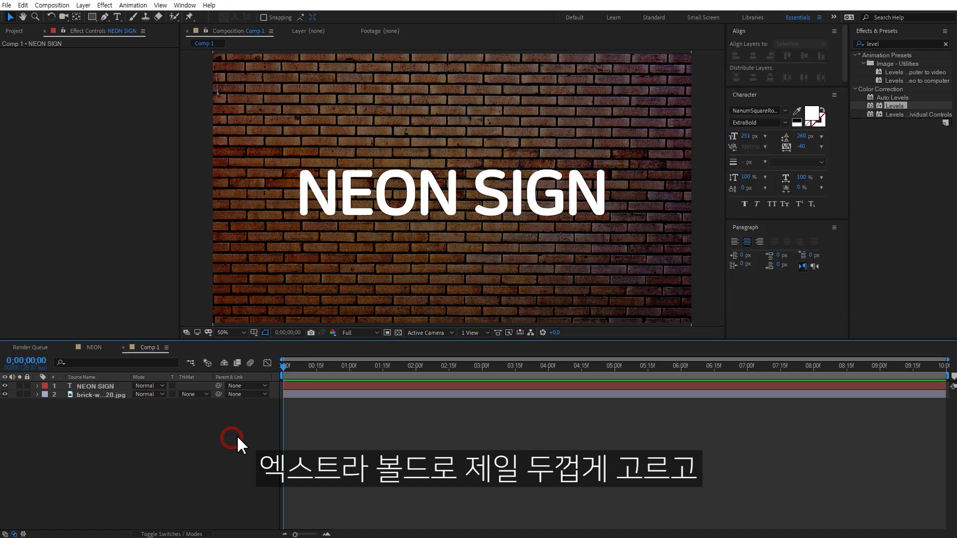
- Create a shape layer of outlines from the NEON SIGN text layer
{"action": "left_click", "coordinate": [106, 385]}
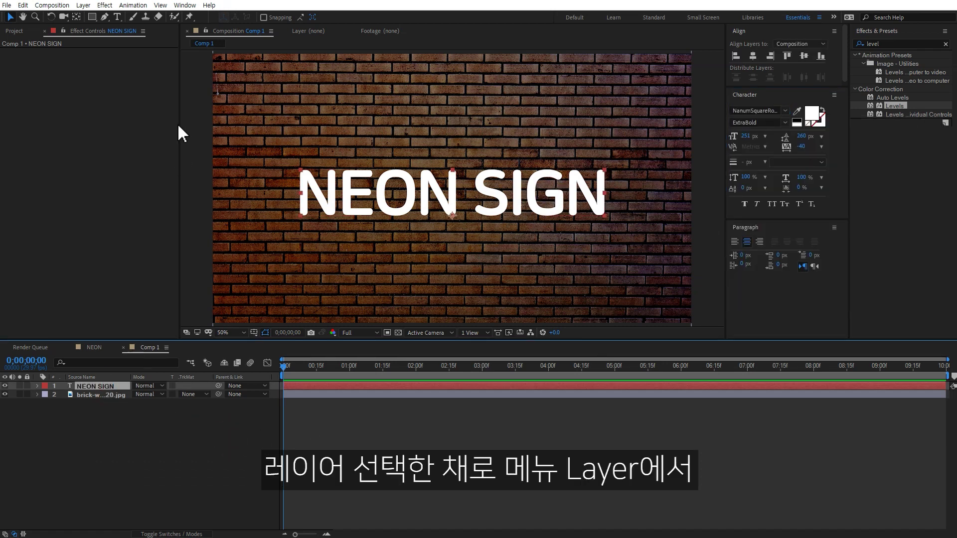
{"action": "left_click", "coordinate": [83, 5]}
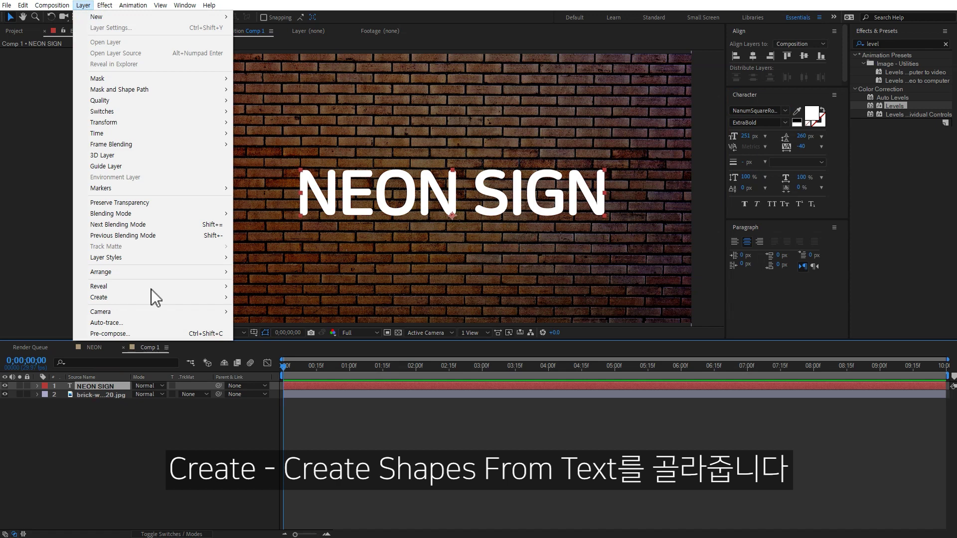
{"action": "mouse_move", "coordinate": [144, 299]}
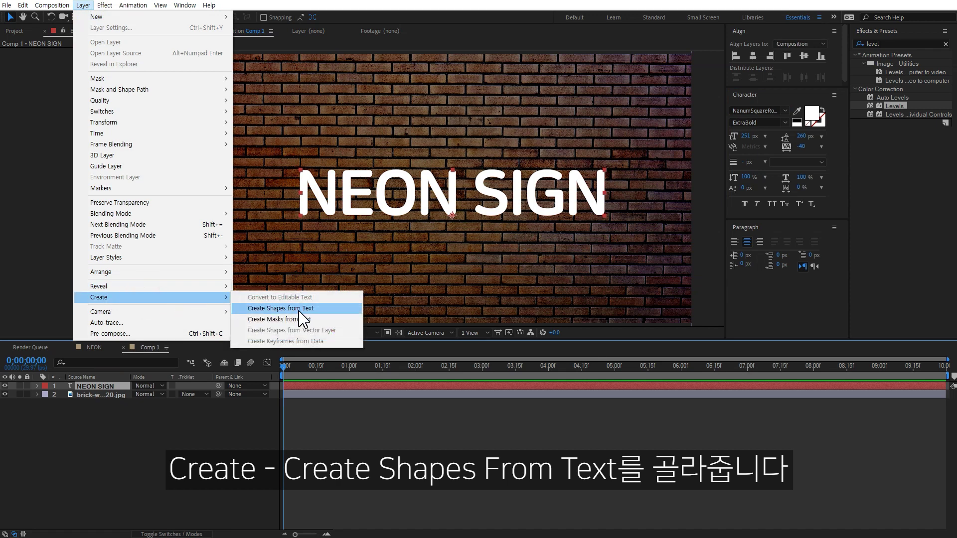
{"action": "left_click", "coordinate": [283, 311]}
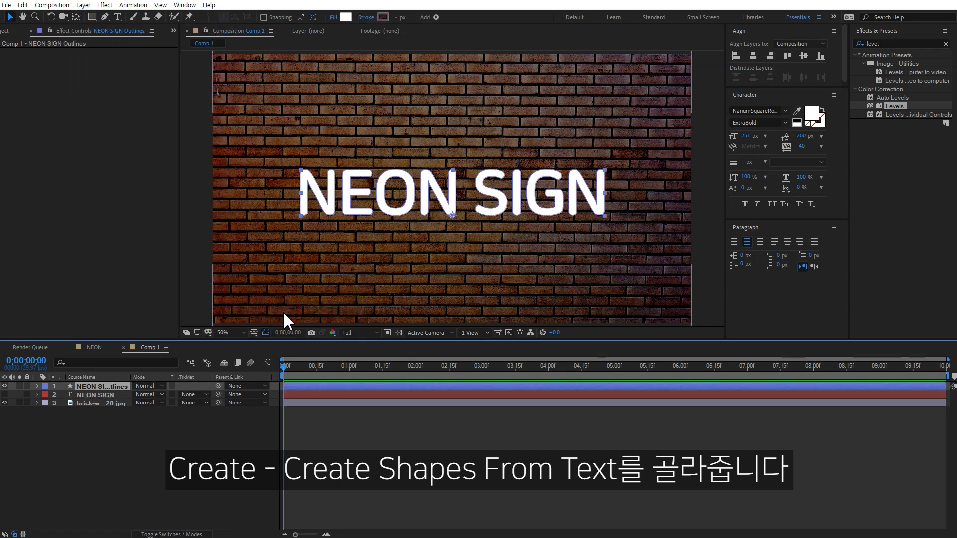
- Delete the original NEON SIGN text layer, keeping only the outlines layer above the wall
{"action": "left_click", "coordinate": [5, 394]}
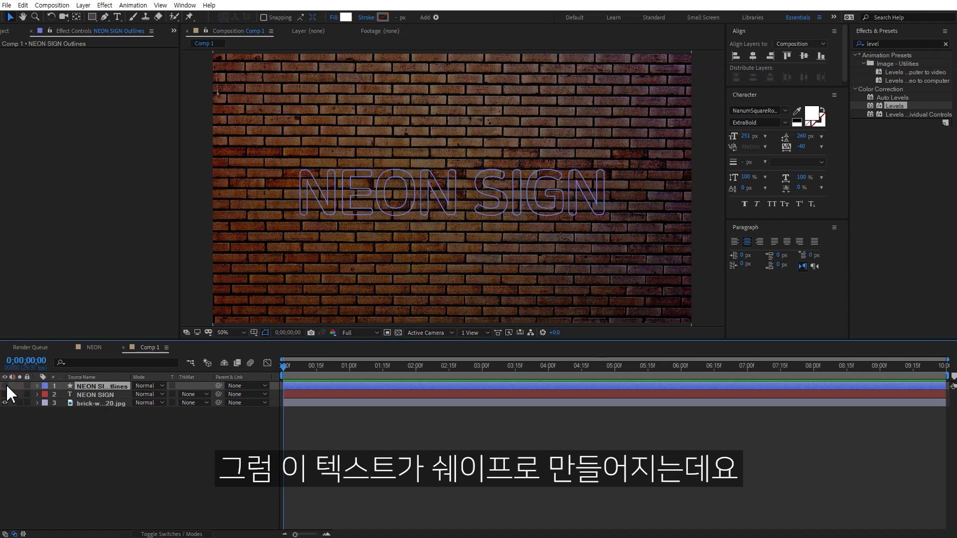
{"action": "left_click", "coordinate": [110, 395]}
{"action": "key", "text": "Delete"}
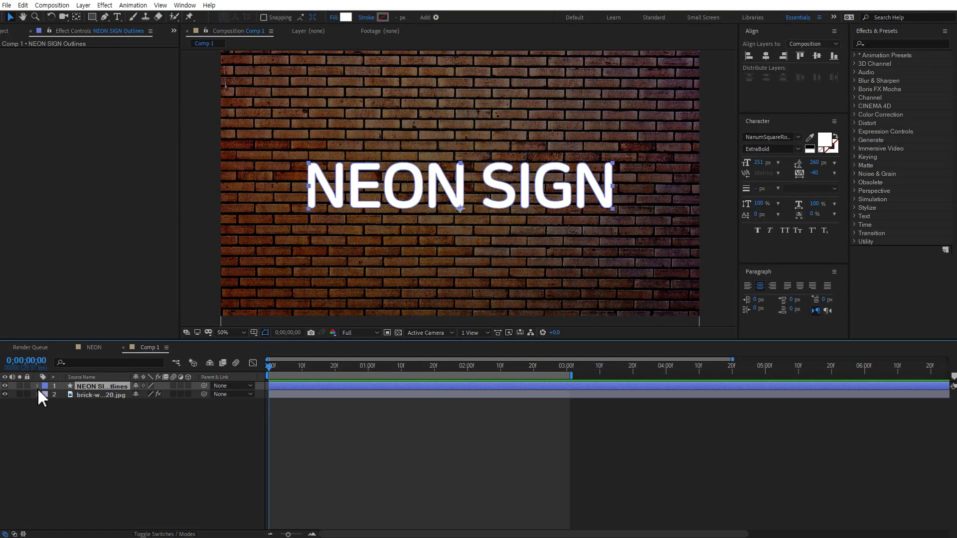
- Expand the outlines layer's contents and set the fill of the NEON SIGN letters to None
{"action": "left_click", "coordinate": [38, 387]}
{"action": "left_click", "coordinate": [45, 395]}
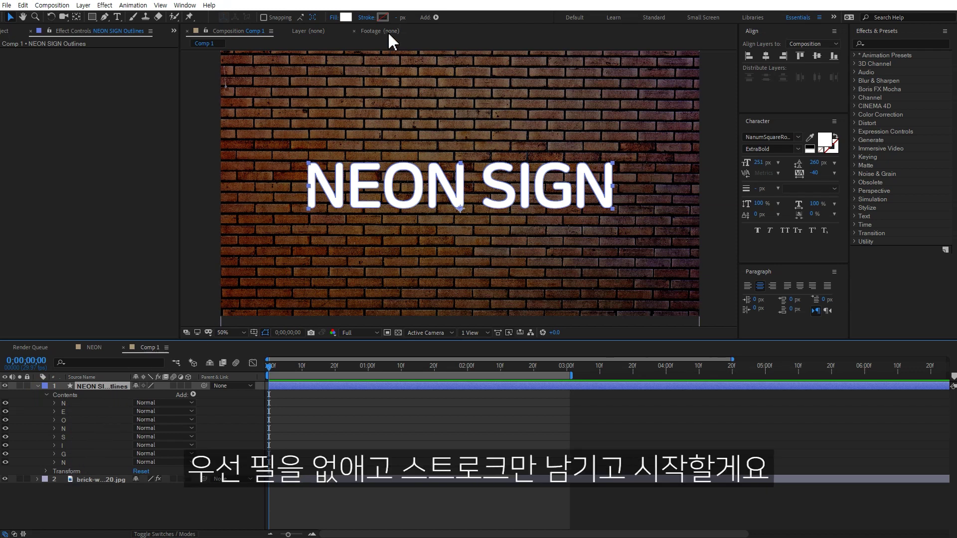
{"action": "left_click", "coordinate": [334, 17]}
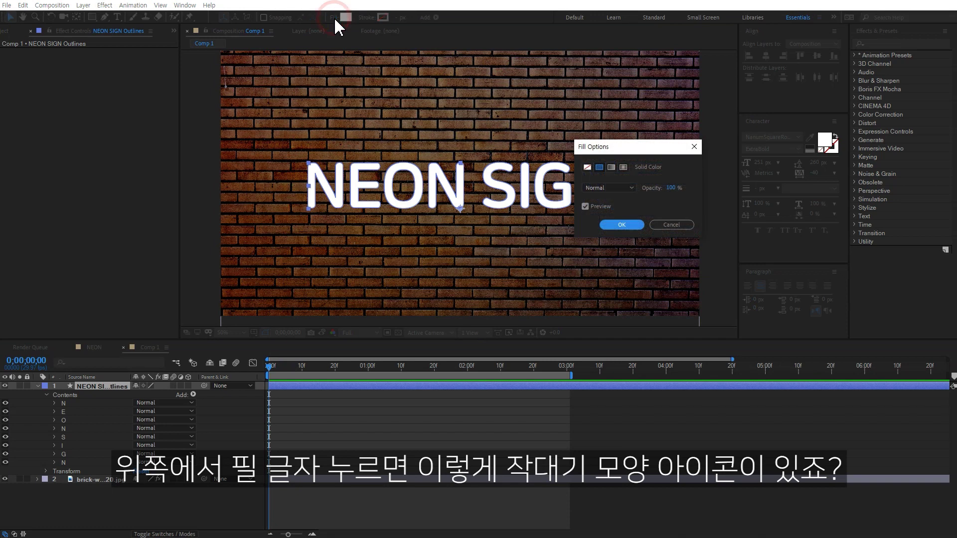
{"action": "left_click", "coordinate": [587, 167]}
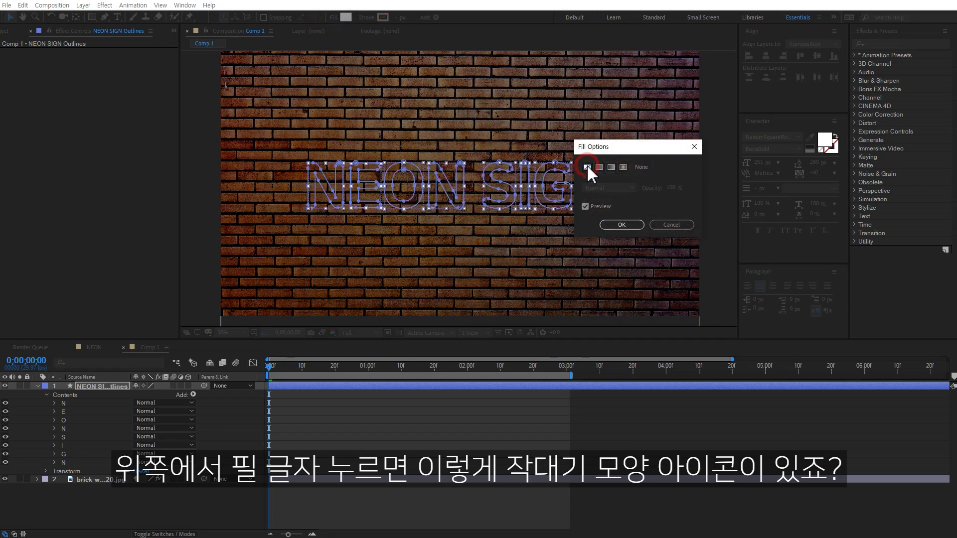
{"action": "left_click", "coordinate": [629, 225]}
- Give the NEON SIGN letters a bright purple stroke with a width of 11 px
{"action": "left_click", "coordinate": [384, 18]}
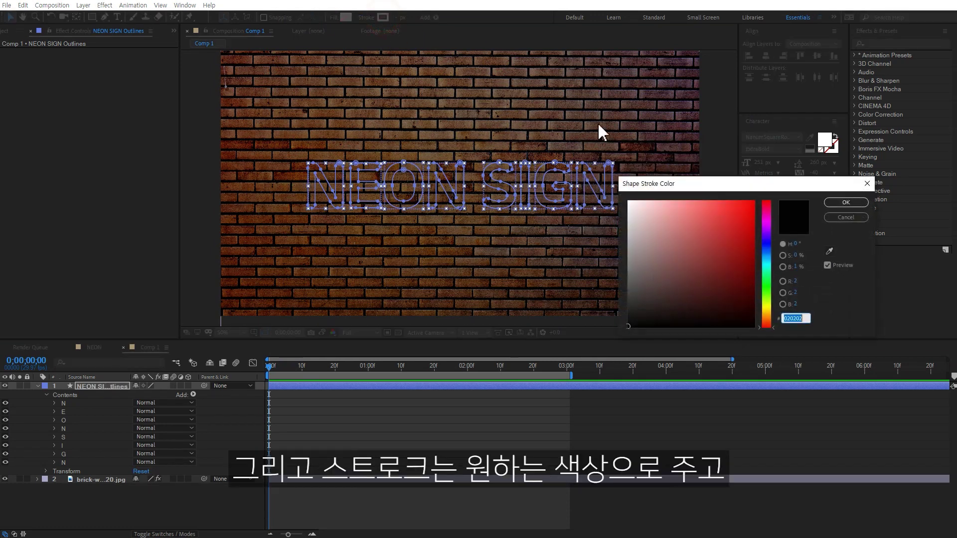
{"action": "left_click", "coordinate": [768, 240]}
{"action": "left_click_drag", "start_coordinate": [768, 239], "coordinate": [768, 232]}
{"action": "left_click_drag", "start_coordinate": [726, 214], "coordinate": [724, 178]}
{"action": "left_click", "coordinate": [842, 203]}
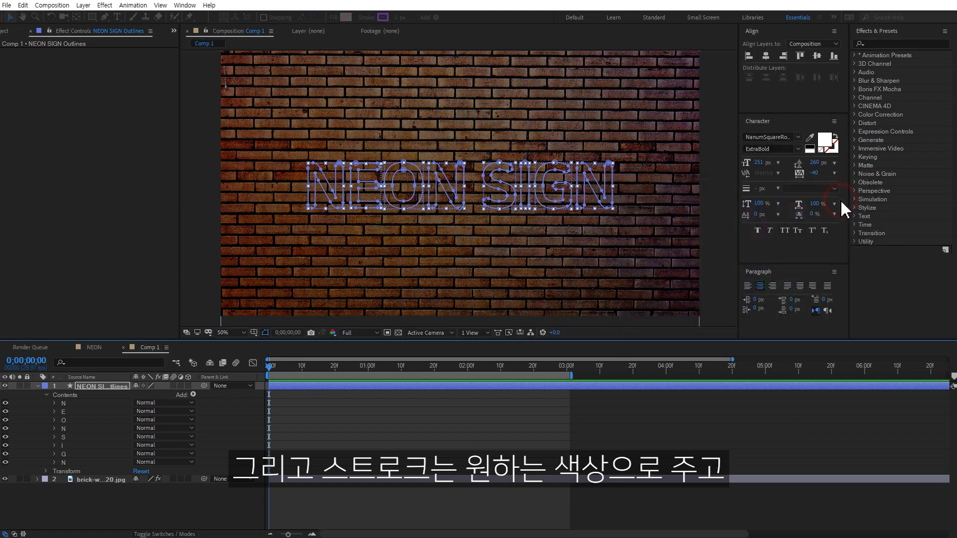
{"action": "left_click", "coordinate": [398, 18]}
{"action": "left_click_drag", "start_coordinate": [398, 19], "coordinate": [406, 20]}
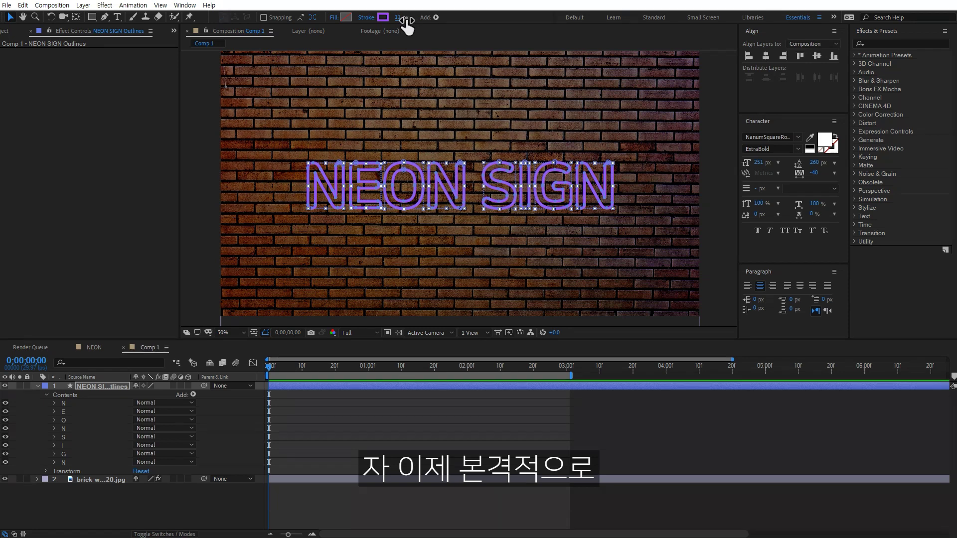
{"action": "left_click", "coordinate": [335, 421]}
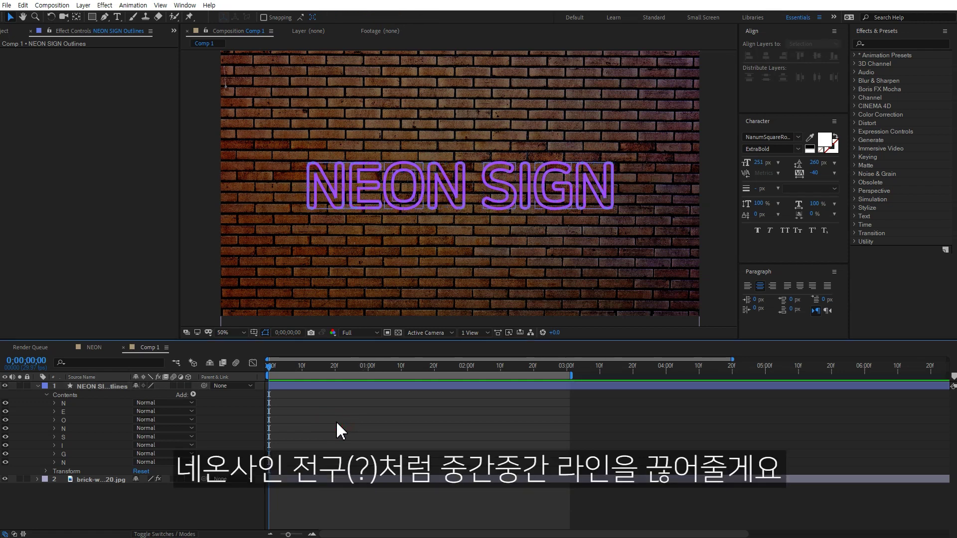
- Add two Pen tool points on the upper part of the first N's left stem, marking where to break the outline
{"action": "left_click", "coordinate": [64, 404]}
{"action": "scroll", "coordinate": [315, 206], "scroll_direction": "up", "scroll_amount": 1}
{"action": "key", "text": "space"}
{"action": "left_click_drag", "start_coordinate": [315, 207], "coordinate": [541, 194]}
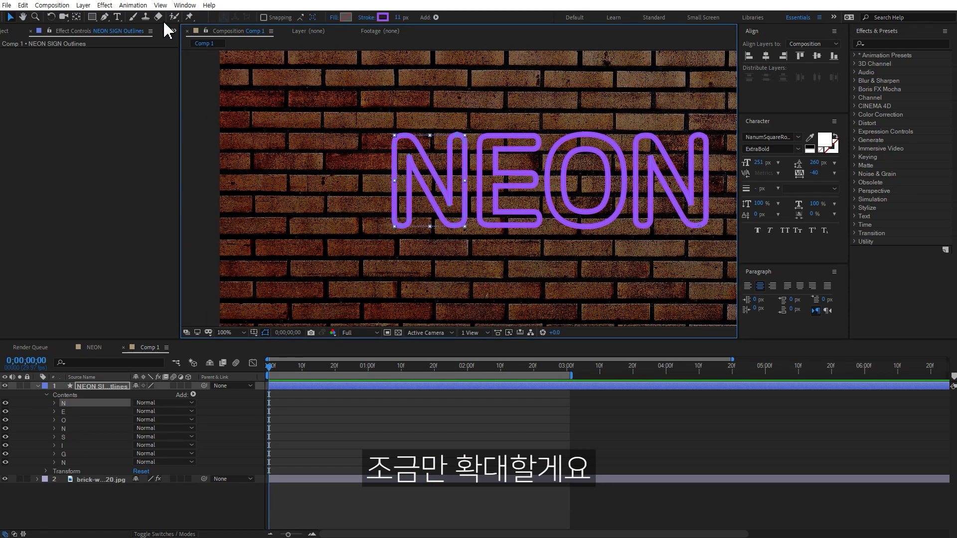
{"action": "left_click", "coordinate": [104, 17]}
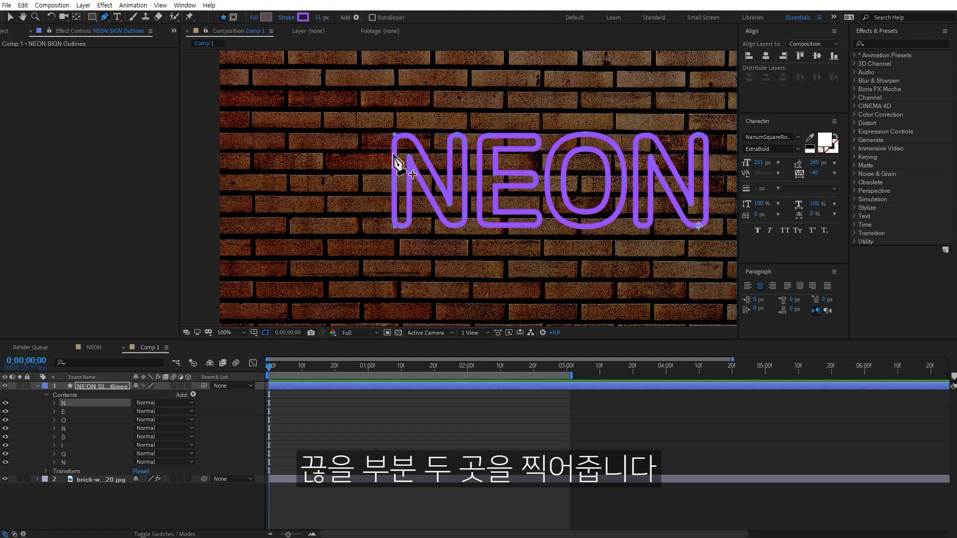
{"action": "scroll", "coordinate": [393, 160], "scroll_direction": "up", "scroll_amount": 1}
{"action": "key", "text": "space"}
{"action": "left_click_drag", "start_coordinate": [379, 178], "coordinate": [475, 188]}
{"action": "left_click", "coordinate": [426, 130]}
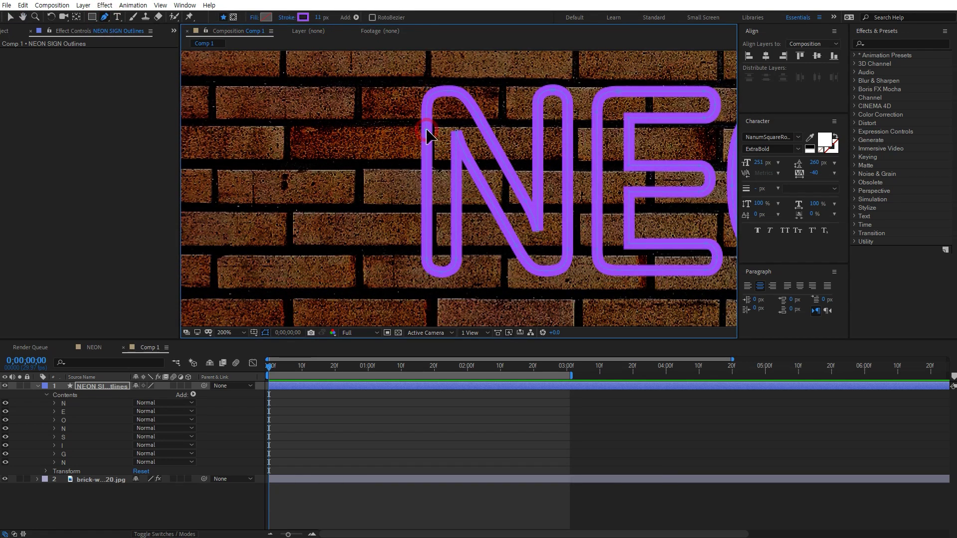
{"action": "left_click", "coordinate": [428, 181]}
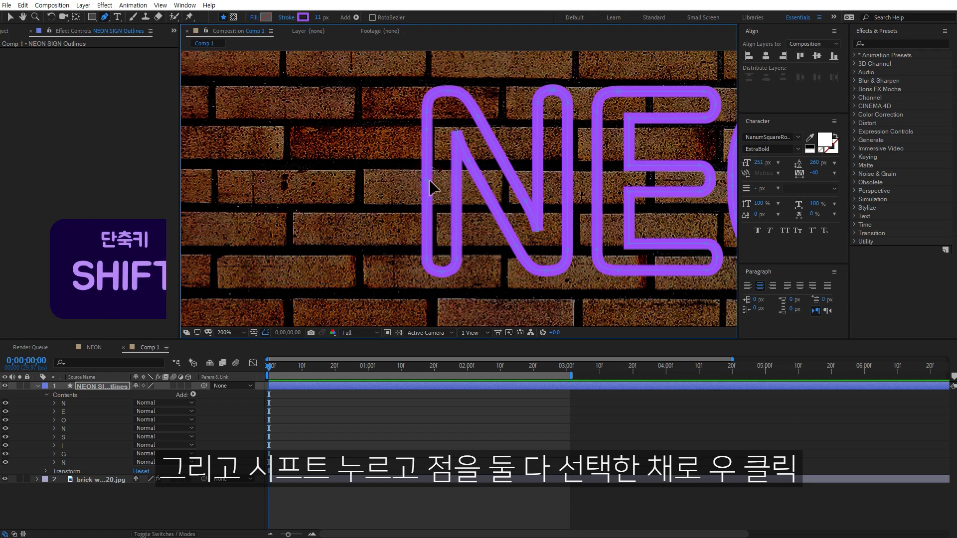
- Select both new points on the first N and turn off Closed for its shape path to open a gap
{"action": "left_click", "coordinate": [428, 131], "text": "shift"}
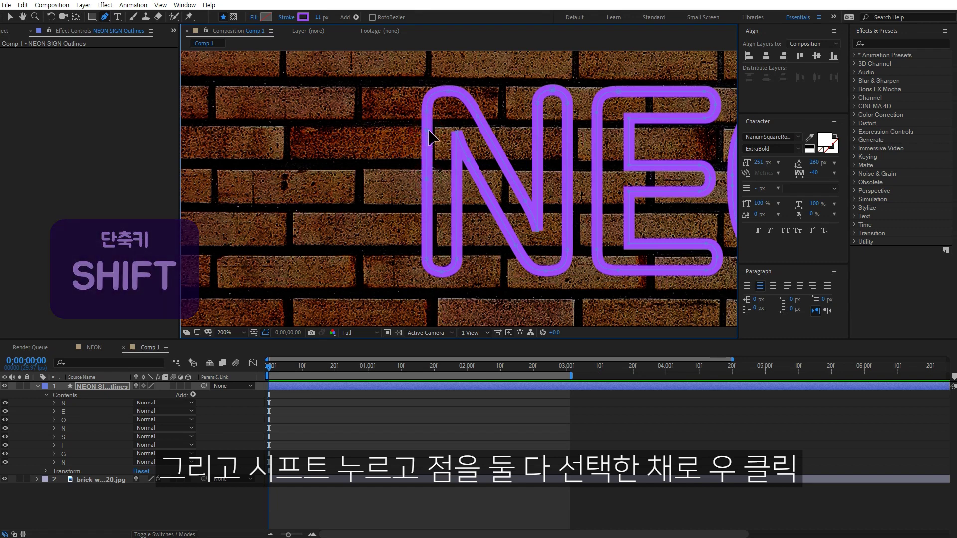
{"action": "right_click", "coordinate": [426, 132]}
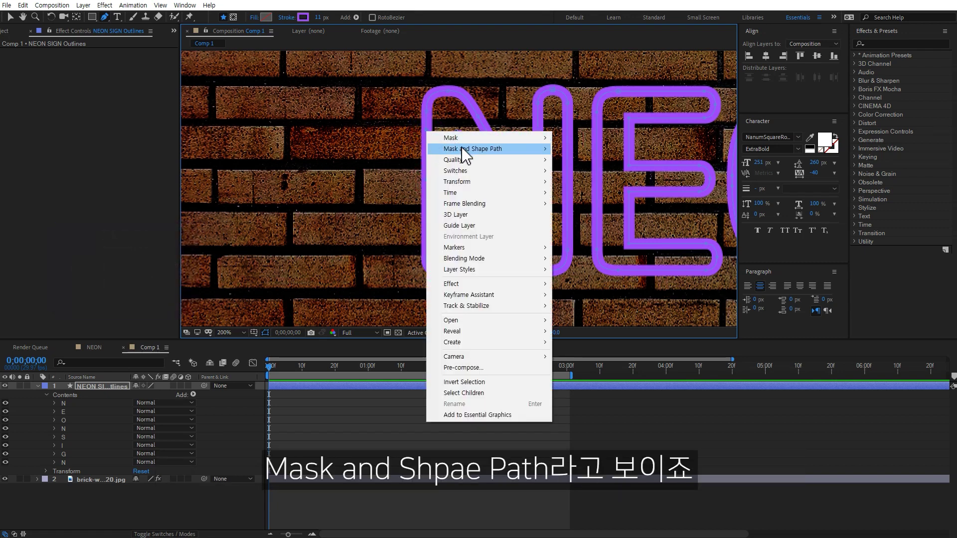
{"action": "mouse_move", "coordinate": [455, 150]}
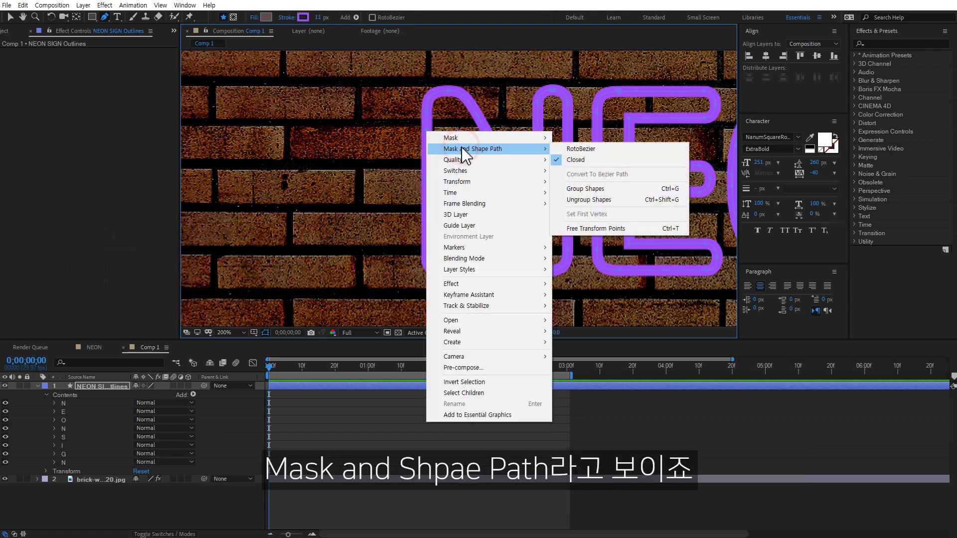
{"action": "left_click", "coordinate": [578, 160]}
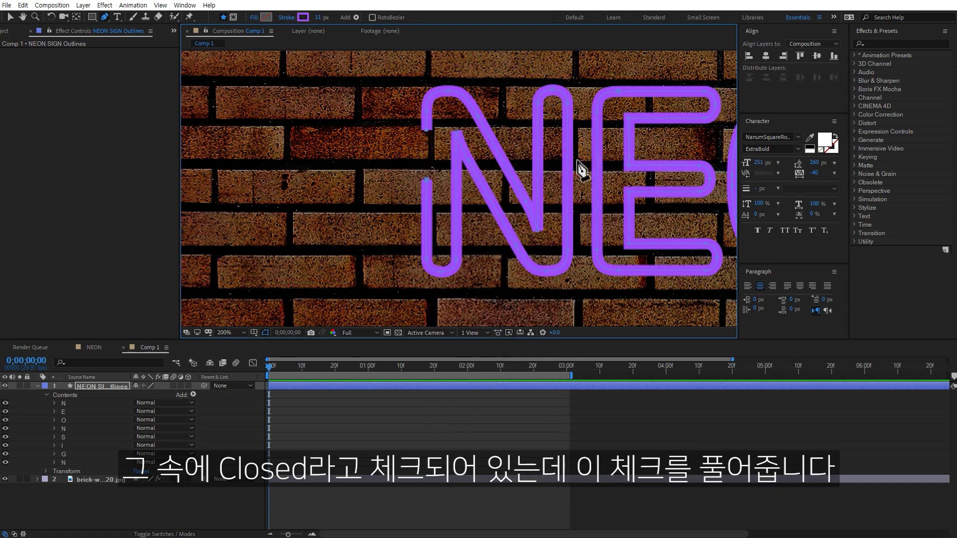
- Add two points on the upper left stem of the E and turn off Closed for its path to open a gap
{"action": "key", "text": "space"}
{"action": "left_click_drag", "start_coordinate": [560, 167], "coordinate": [393, 157]}
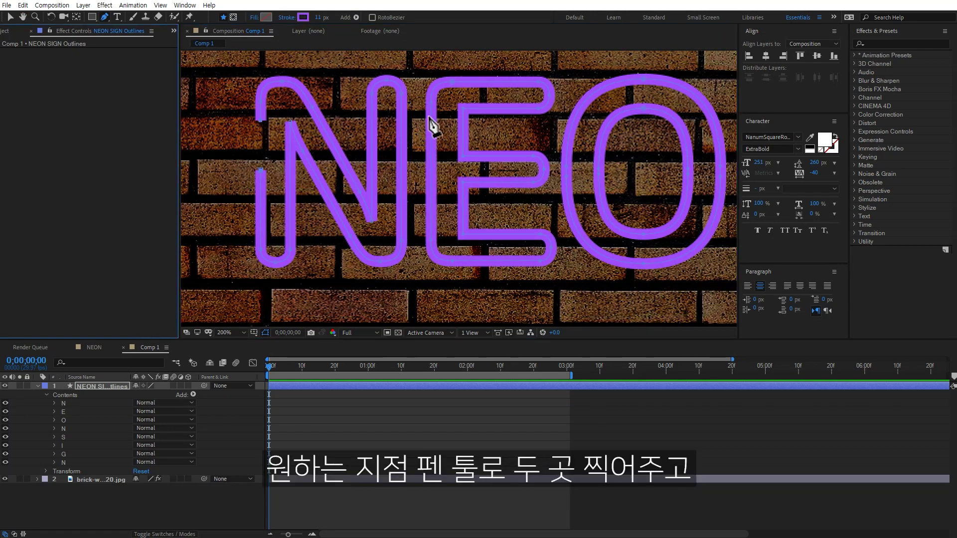
{"action": "left_click", "coordinate": [430, 118]}
{"action": "left_click", "coordinate": [431, 165]}
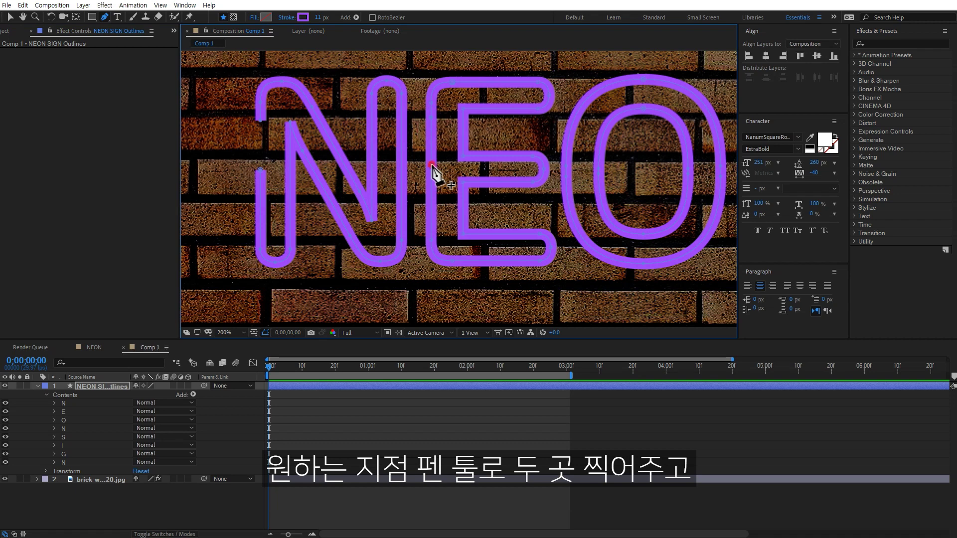
{"action": "right_click", "coordinate": [433, 120]}
{"action": "mouse_move", "coordinate": [473, 140]}
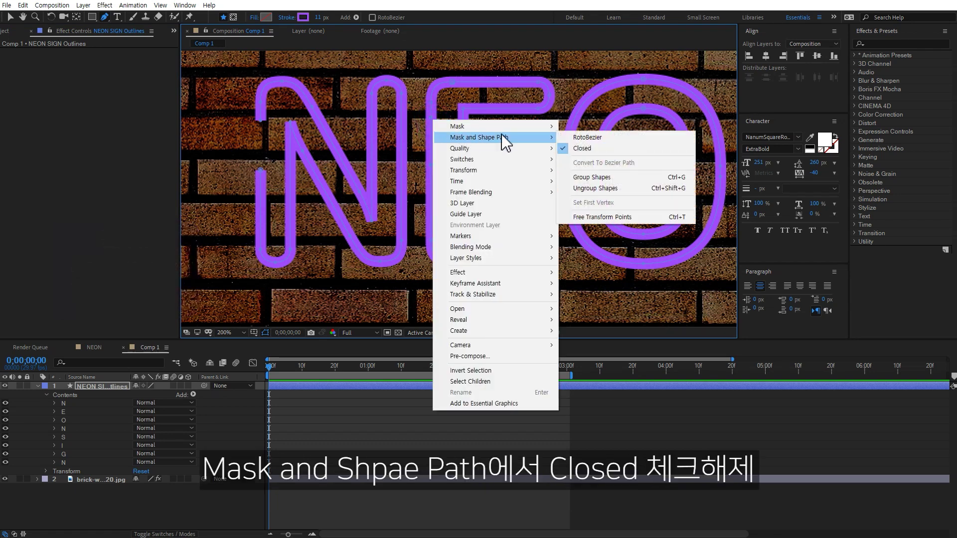
{"action": "left_click", "coordinate": [605, 148]}
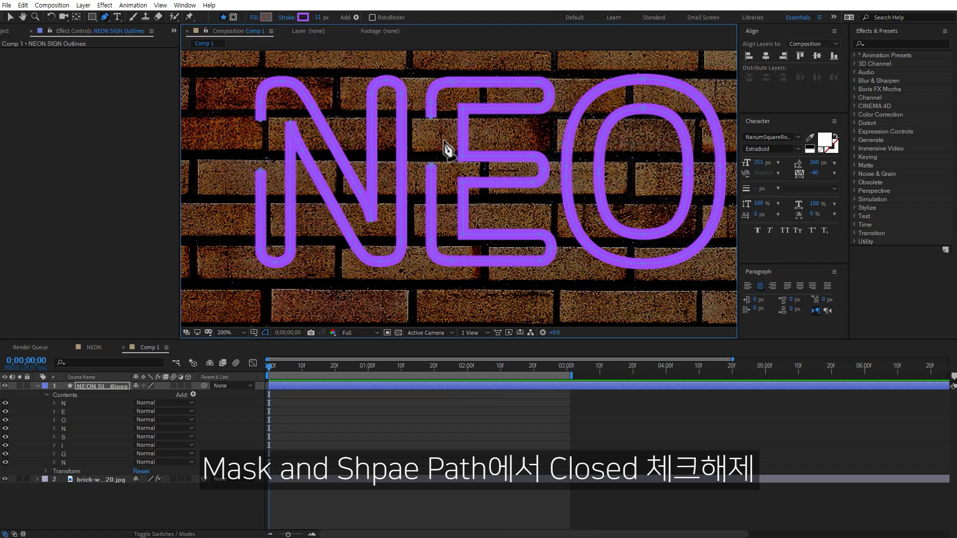
- Add points on the side of the O's inner outline, turn off Closed for its path, and delete the middle points to open a gap
{"action": "mouse_move", "coordinate": [625, 167]}
{"action": "left_mouse_down"}
{"action": "mouse_move", "coordinate": [567, 156]}
{"action": "mouse_move", "coordinate": [462, 163]}
{"action": "left_mouse_up"}
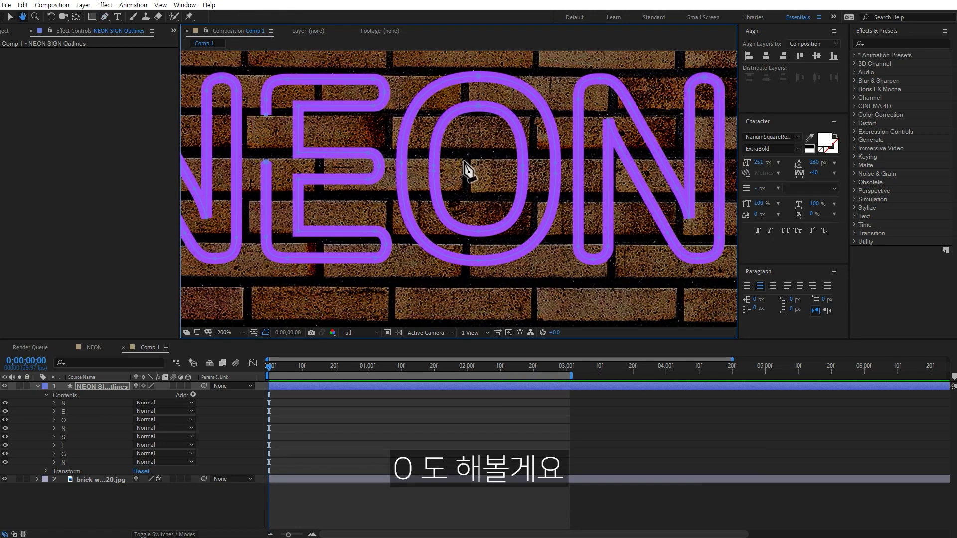
{"action": "left_click", "coordinate": [523, 153]}
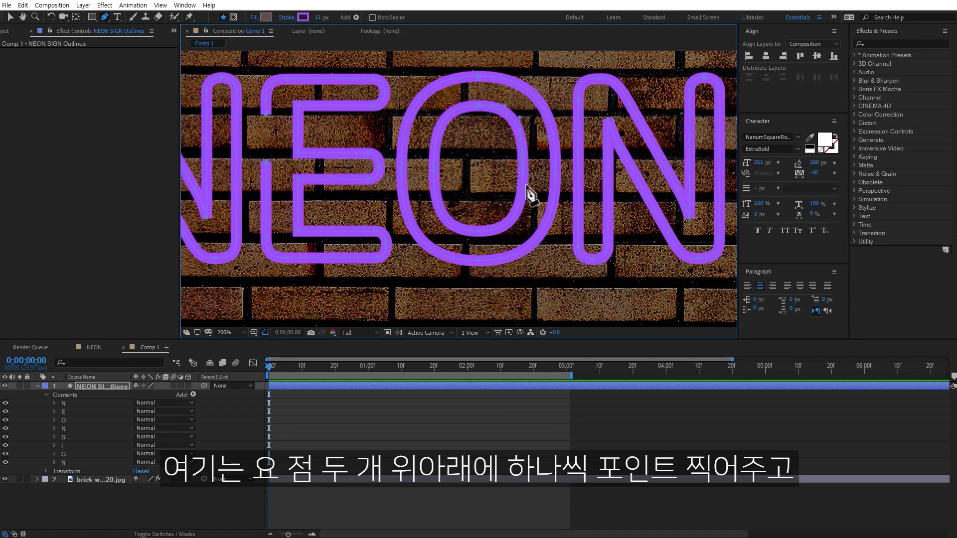
{"action": "left_click", "coordinate": [523, 185]}
{"action": "left_click", "coordinate": [525, 166]}
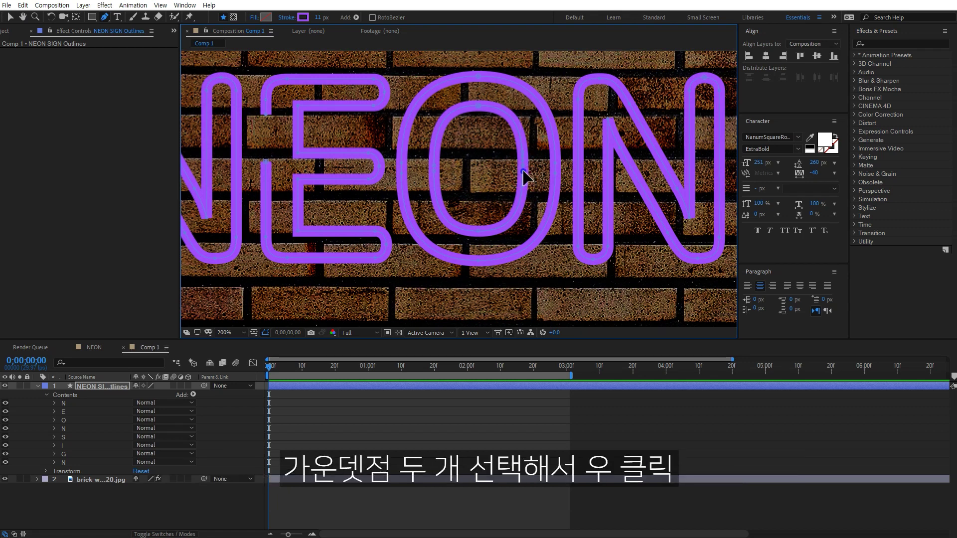
{"action": "right_click", "coordinate": [525, 173]}
{"action": "left_click", "coordinate": [562, 189]}
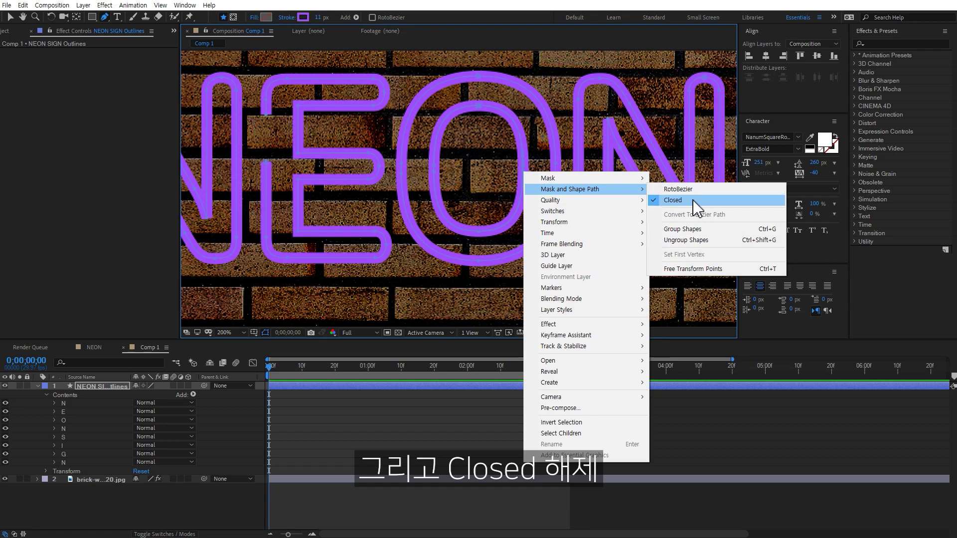
{"action": "left_click", "coordinate": [694, 201]}
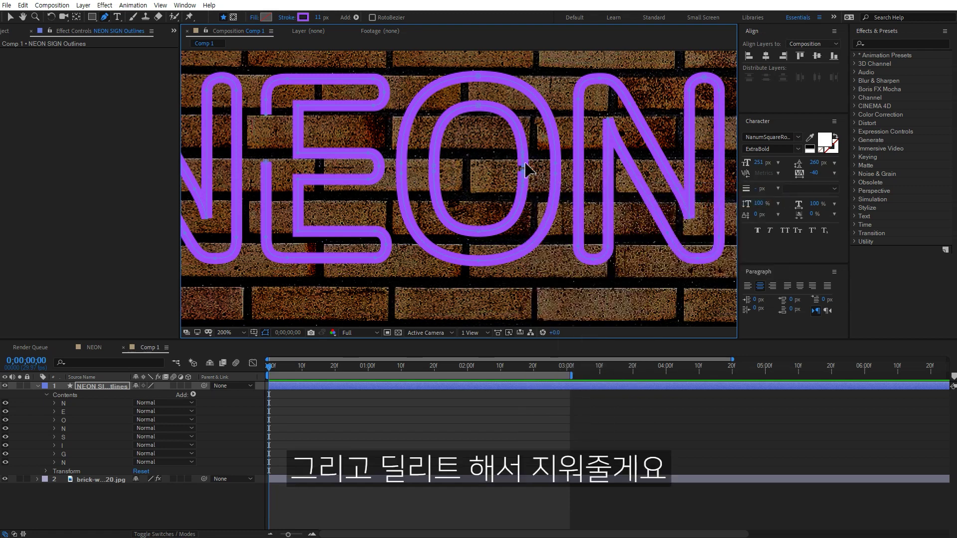
{"action": "key", "text": "Delete"}
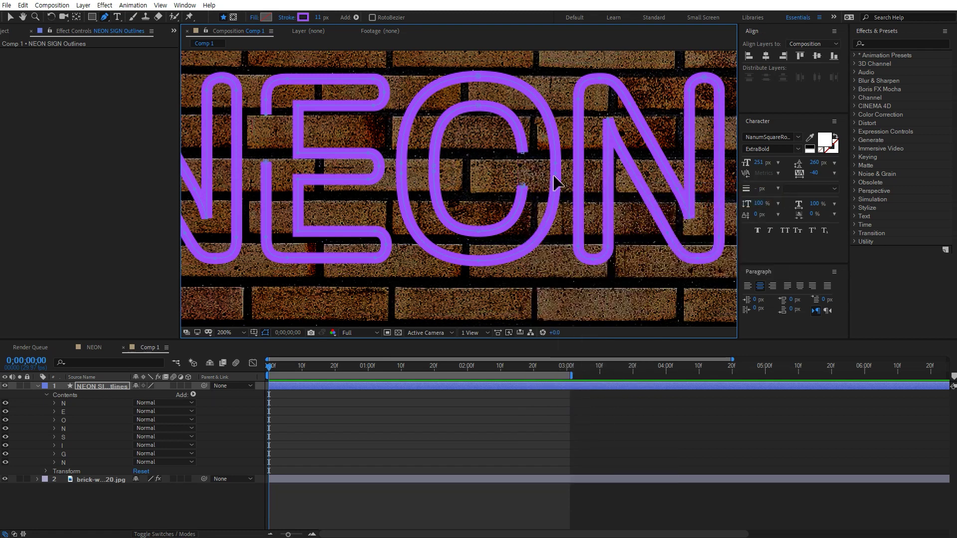
- Set the first N's stroke to Round Cap line ends and Round Join corners
{"action": "key", "text": "space"}
{"action": "left_click_drag", "start_coordinate": [531, 178], "coordinate": [703, 183]}
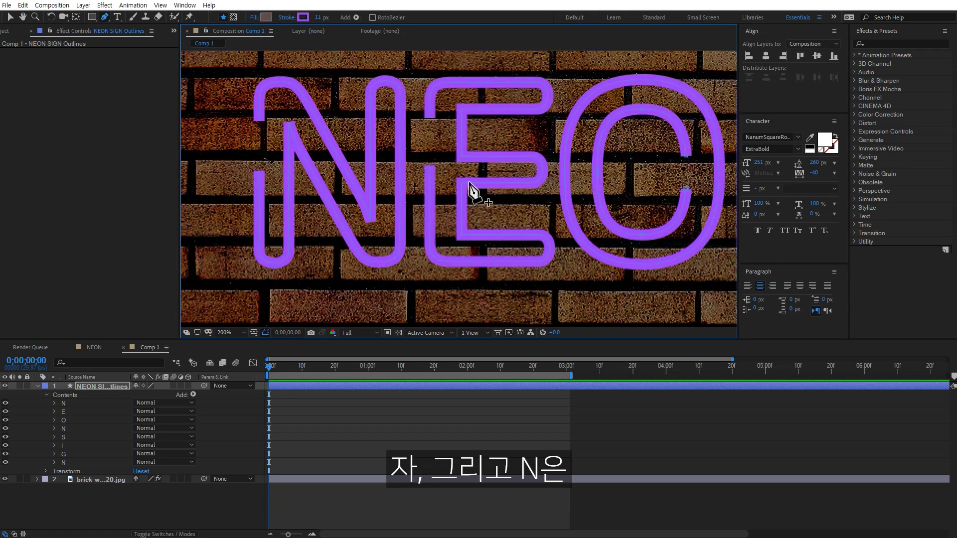
{"action": "key", "text": "space"}
{"action": "left_click_drag", "start_coordinate": [306, 147], "coordinate": [430, 152]}
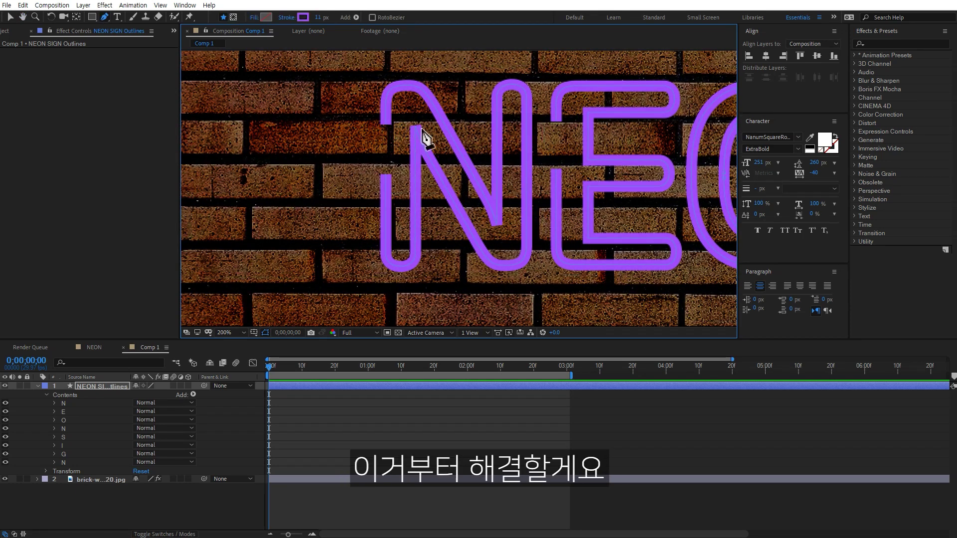
{"action": "left_click", "coordinate": [54, 404]}
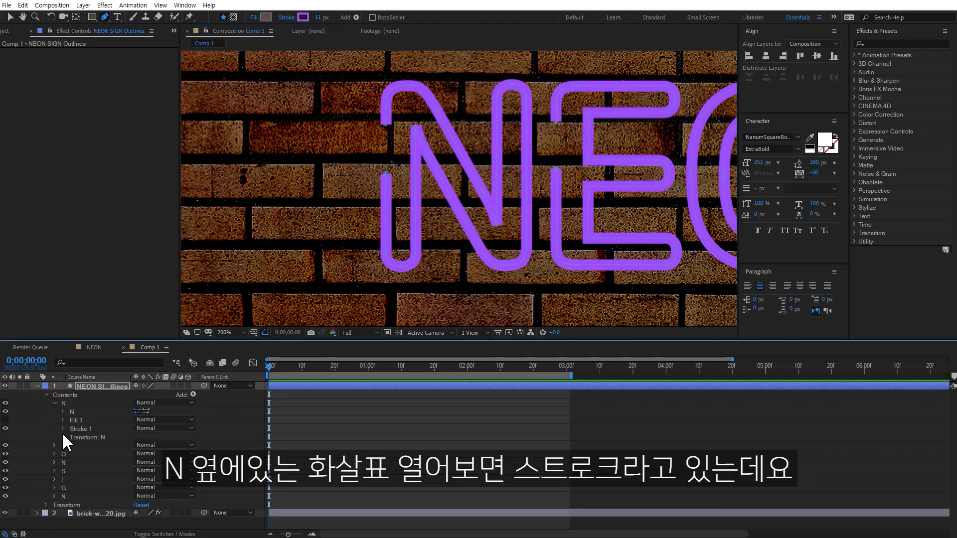
{"action": "left_click", "coordinate": [63, 429]}
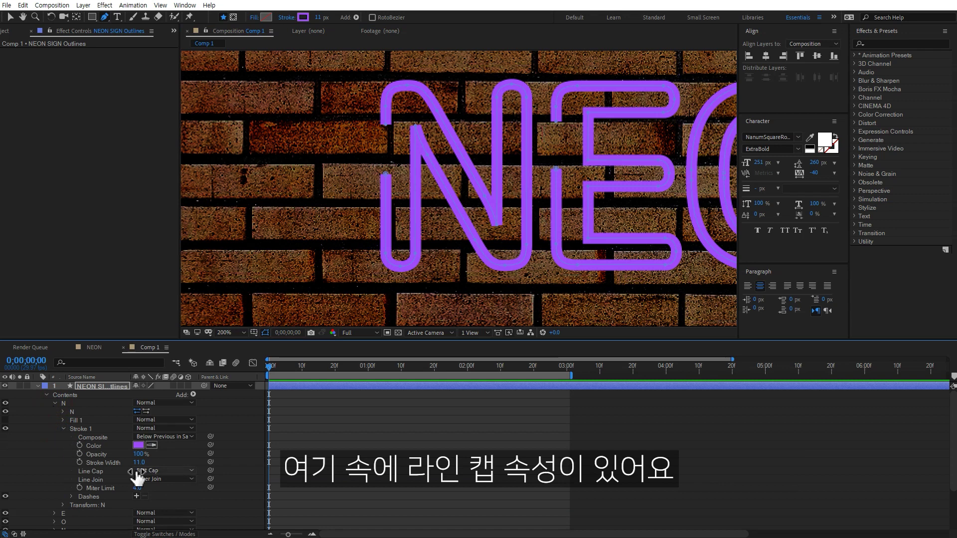
{"action": "left_click", "coordinate": [159, 471]}
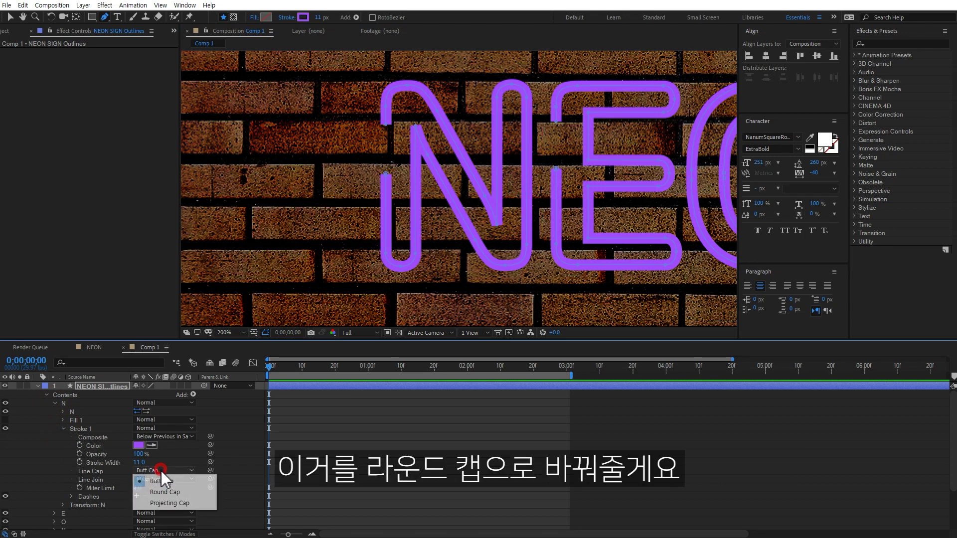
{"action": "left_click", "coordinate": [165, 492]}
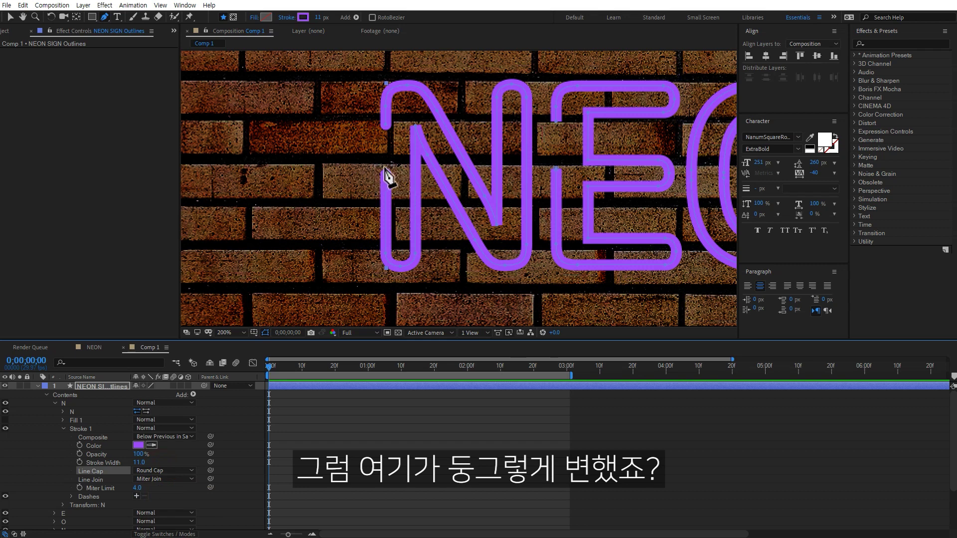
{"action": "left_click", "coordinate": [164, 479]}
{"action": "left_click", "coordinate": [167, 498]}
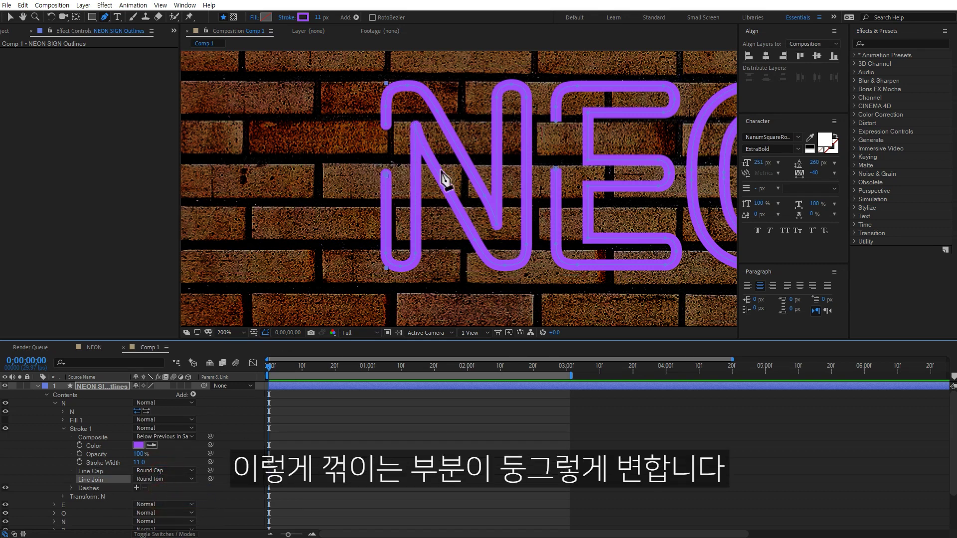
- Set the E's stroke to Round Cap line ends and Round Join corners
{"action": "left_click", "coordinate": [53, 404]}
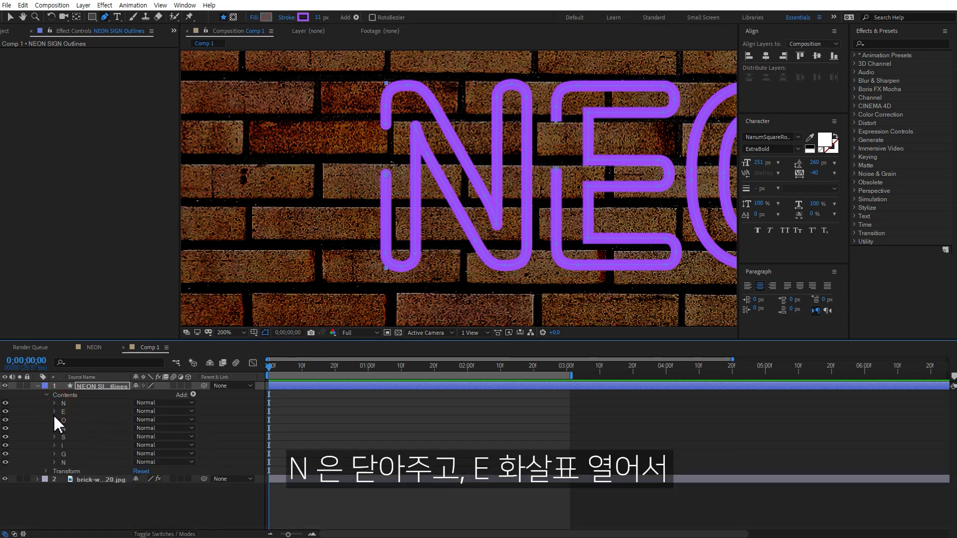
{"action": "left_click", "coordinate": [55, 411]}
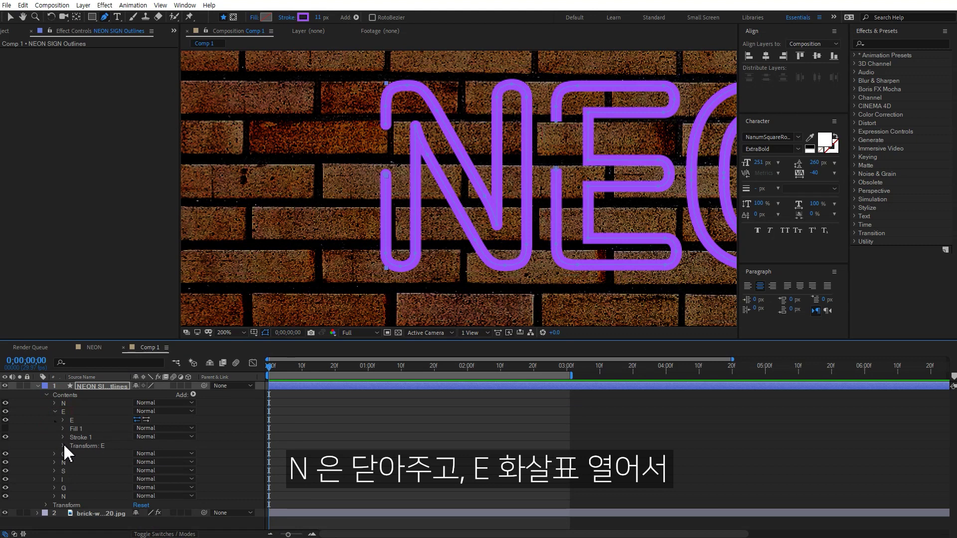
{"action": "left_click", "coordinate": [64, 438]}
{"action": "left_click", "coordinate": [147, 479]}
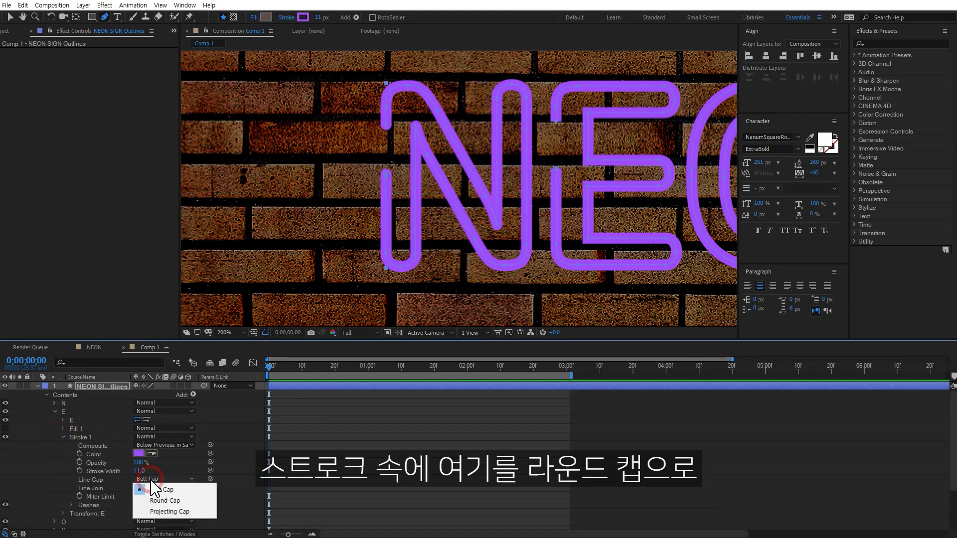
{"action": "left_click", "coordinate": [163, 500]}
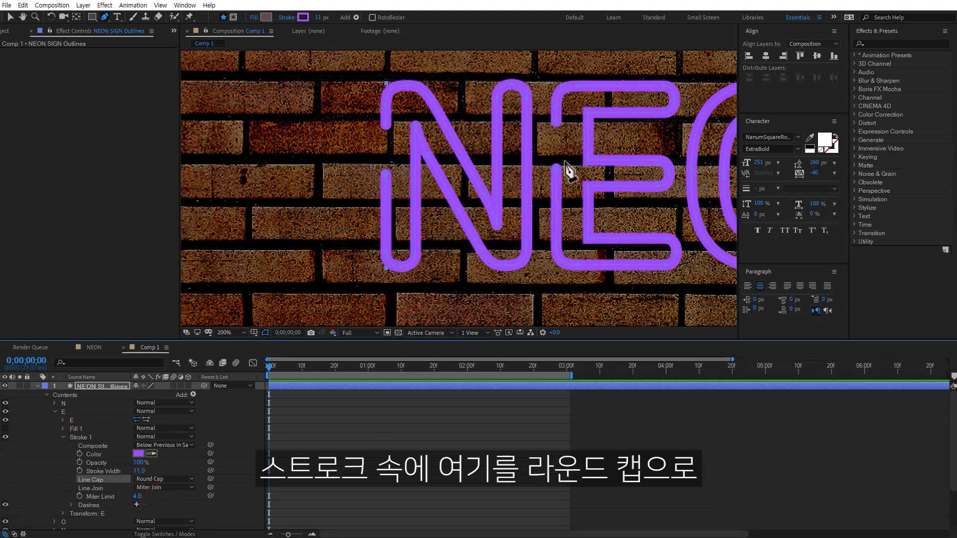
{"action": "left_click", "coordinate": [162, 487]}
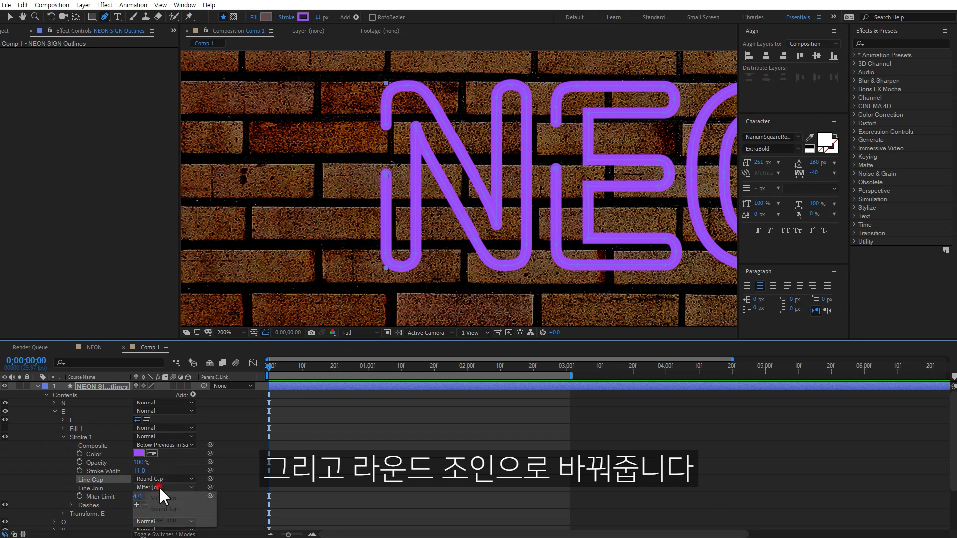
{"action": "left_click", "coordinate": [161, 508]}
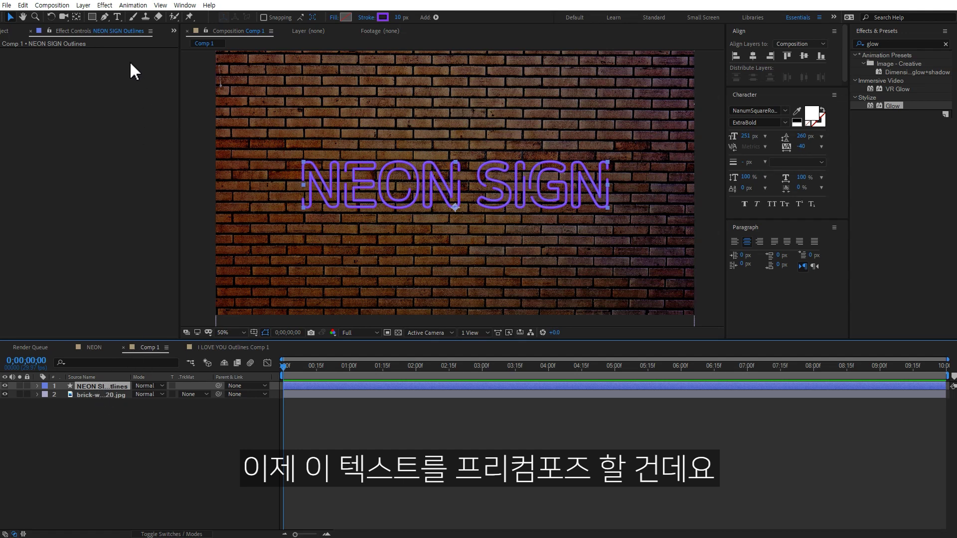
- Pre-compose the NEON SIGN Outlines layer as NEON SIGN Outlines Comp 1, moving all attributes into the new composition
{"action": "left_click", "coordinate": [84, 5]}
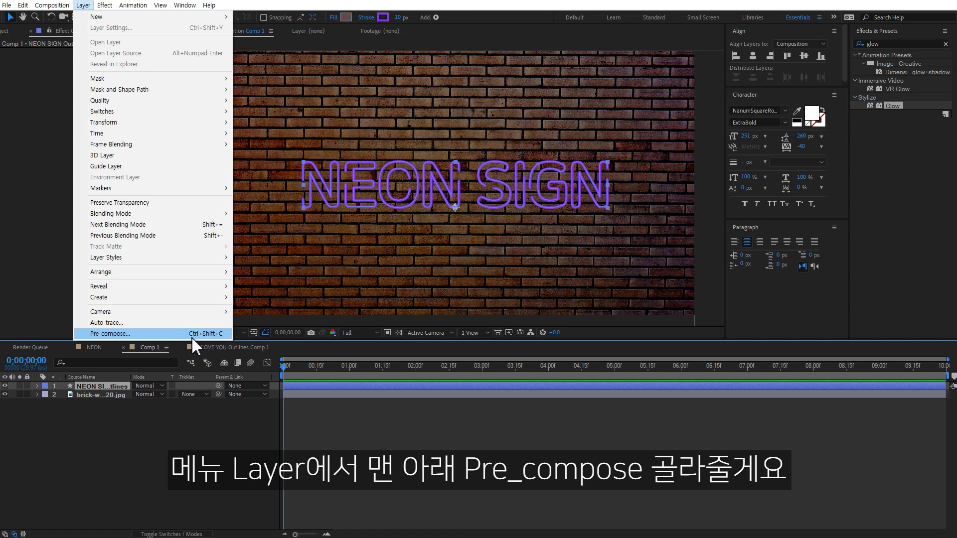
{"action": "left_click", "coordinate": [168, 334]}
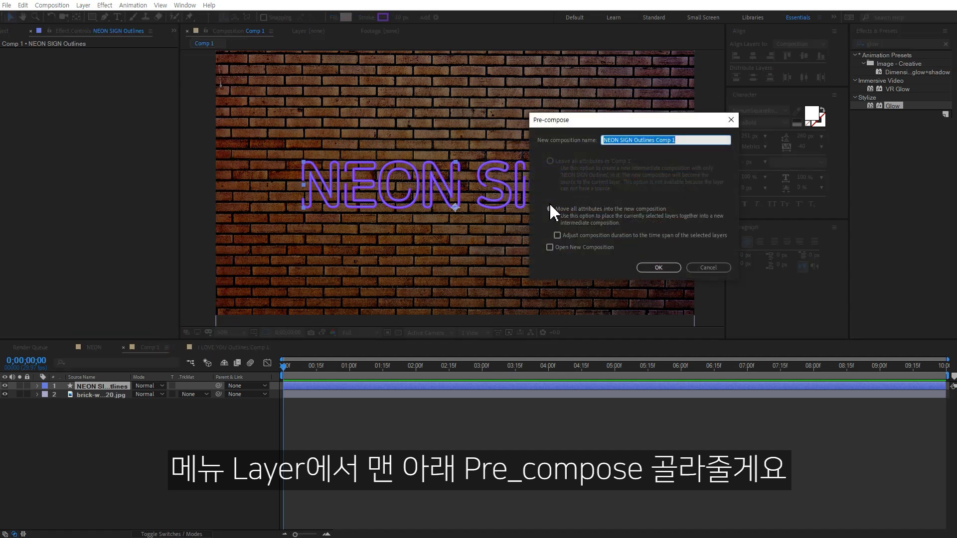
{"action": "left_click", "coordinate": [651, 269]}
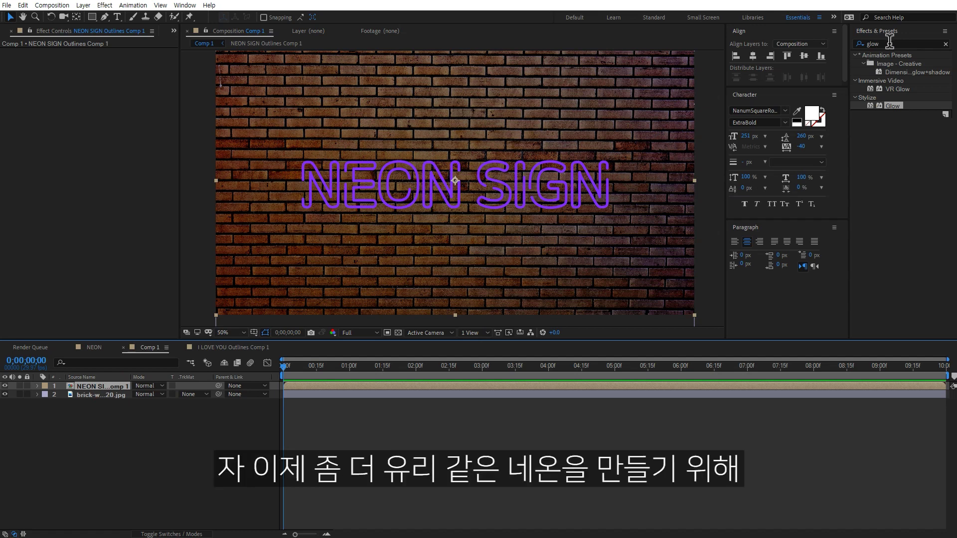
- Apply the CC Glass effect to the pre-composed NEON SIGN layer and reduce its surface Displacement to 27
{"action": "left_click_drag", "start_coordinate": [891, 43], "coordinate": [801, 38]}
{"action": "type", "text": "cc"}
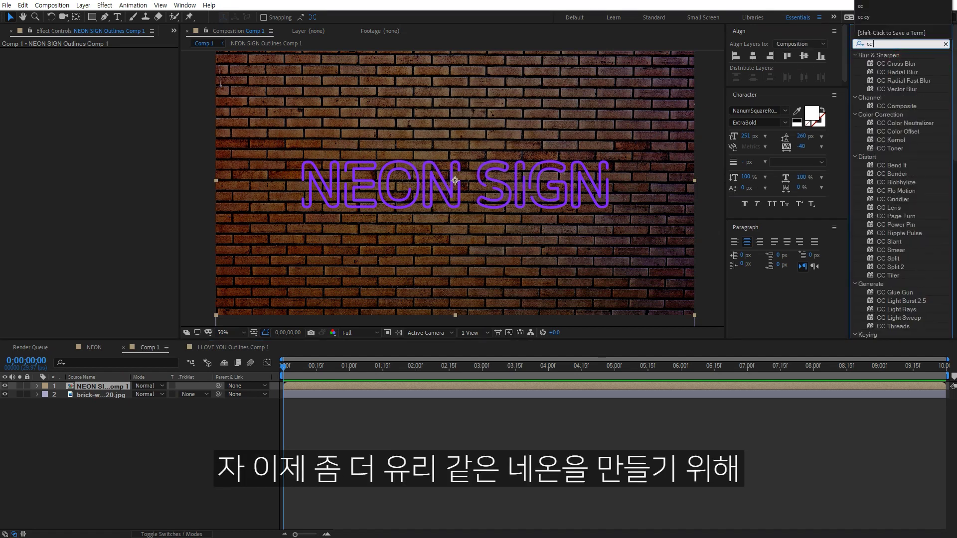
{"action": "type", "text": " glass"}
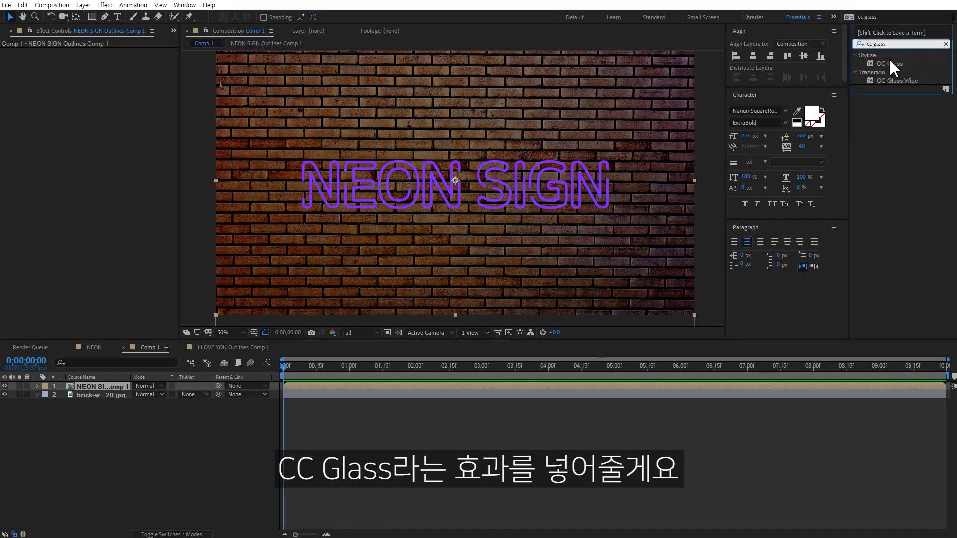
{"action": "double_click", "coordinate": [886, 61]}
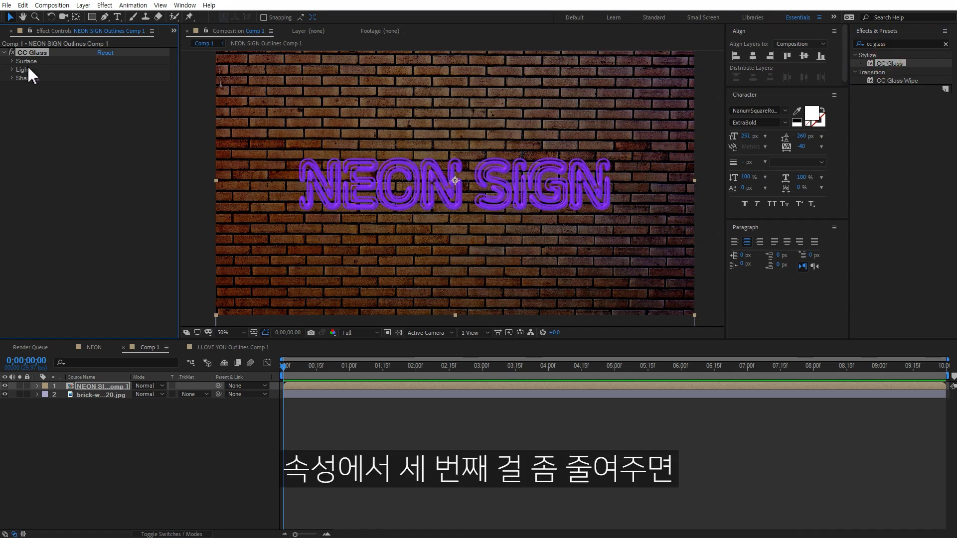
{"action": "left_click", "coordinate": [12, 61]}
{"action": "left_click_drag", "start_coordinate": [106, 103], "coordinate": [73, 105]}
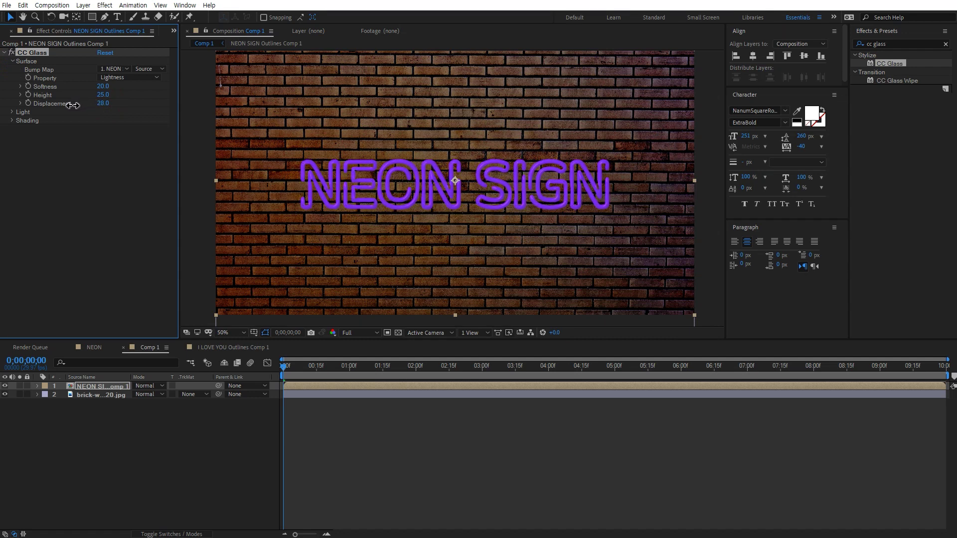
- Raise the CC Glass Light Intensity to 204 and Light Height to 93 for a brighter glass look
{"action": "left_click", "coordinate": [10, 111]}
{"action": "left_click_drag", "start_coordinate": [110, 129], "coordinate": [142, 126]}
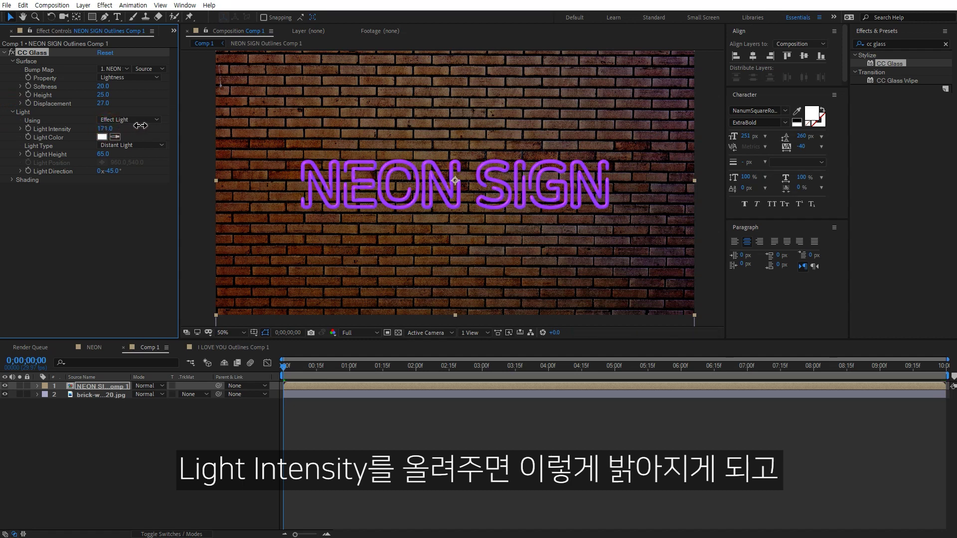
{"action": "left_click_drag", "start_coordinate": [103, 154], "coordinate": [123, 156]}
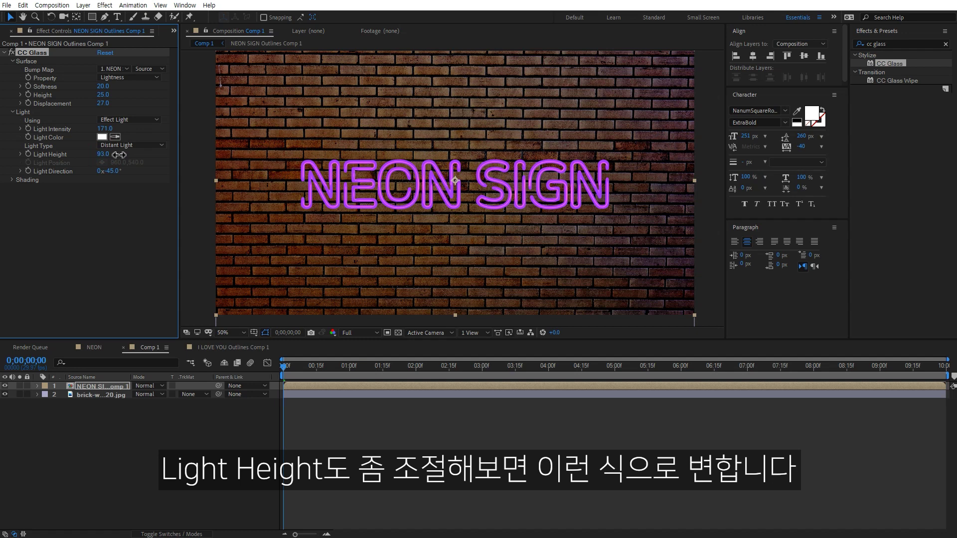
{"action": "left_click_drag", "start_coordinate": [108, 129], "coordinate": [108, 128]}
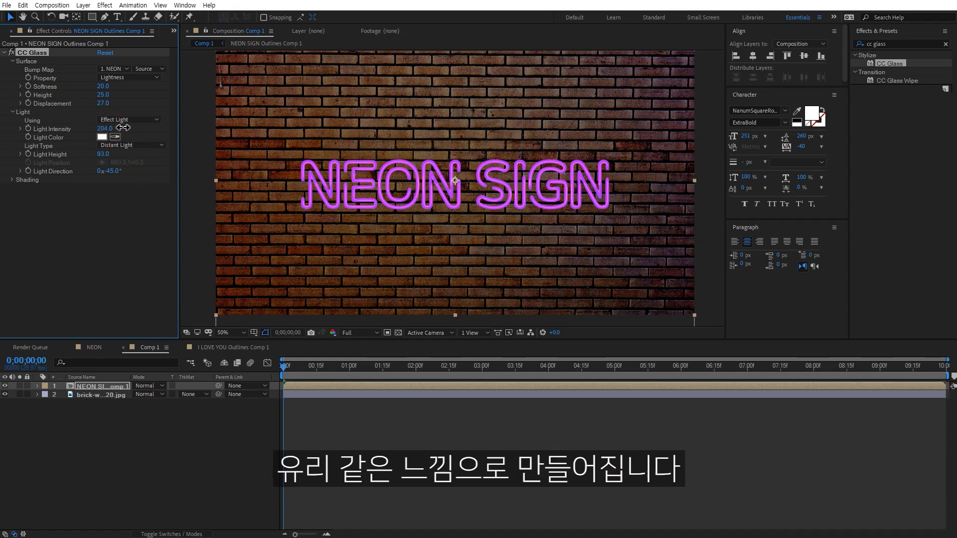
{"action": "scroll", "coordinate": [459, 212], "scroll_direction": "up", "scroll_amount": 1}
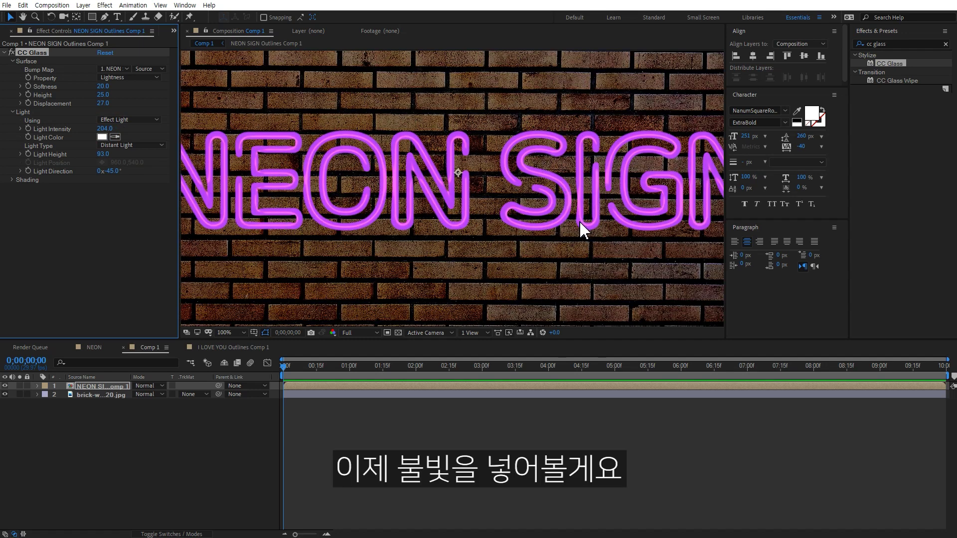
{"action": "scroll", "coordinate": [581, 220], "scroll_direction": "down", "scroll_amount": 1}
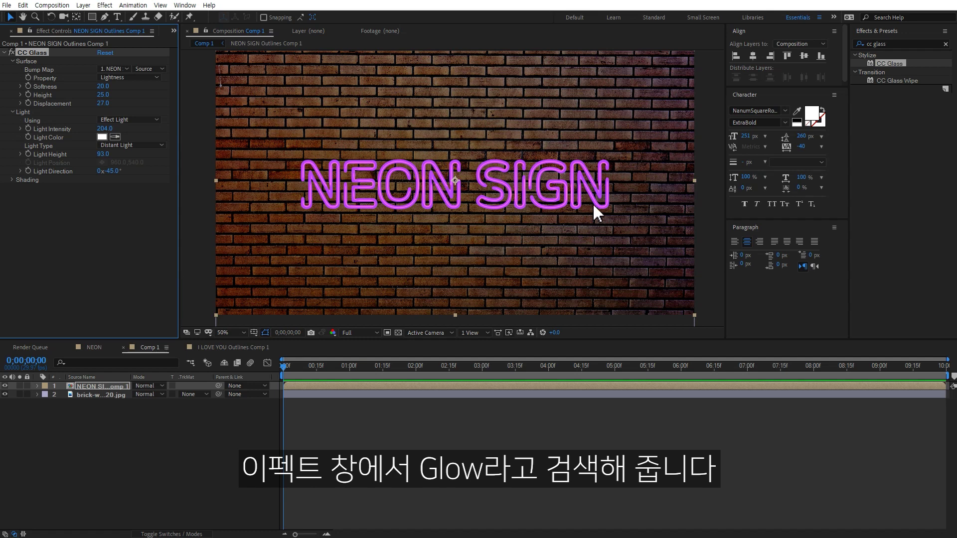
- Find the Glow effect and apply it to the pre-composed NEON SIGN layer
{"action": "left_click", "coordinate": [905, 40]}
{"action": "type", "text": "glow"}
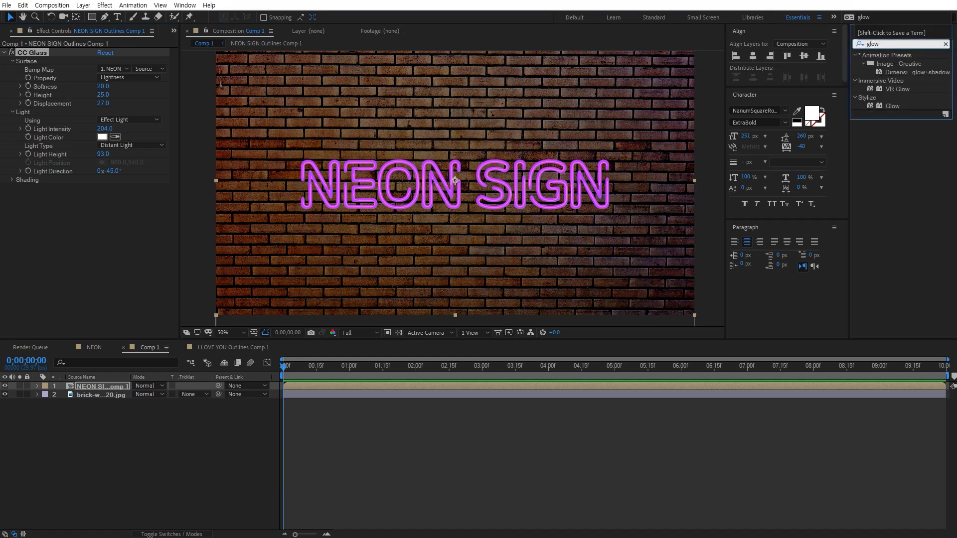
{"action": "left_click_drag", "start_coordinate": [887, 104], "coordinate": [214, 199]}
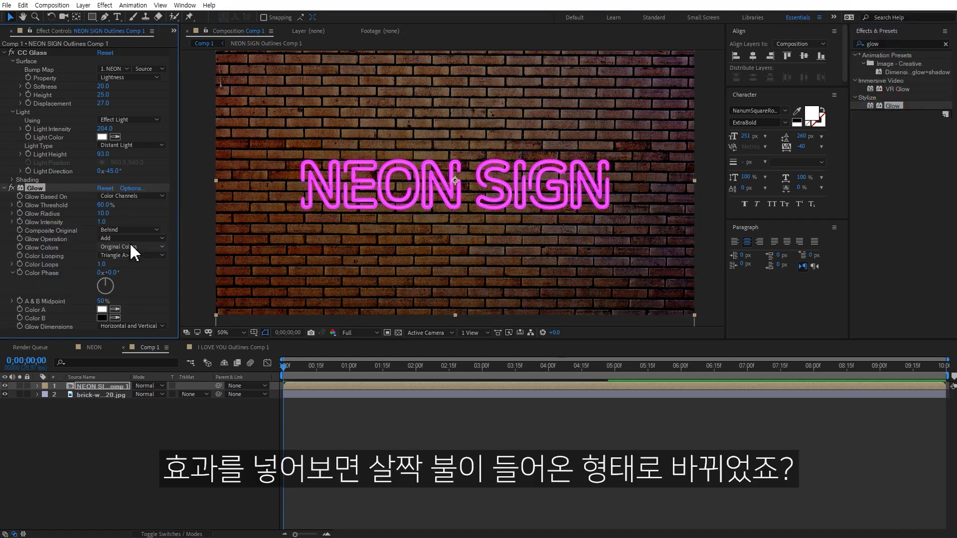
- Increase the Glow Radius on the NEON SIGN layer to spread the light around the letters
{"action": "scroll", "coordinate": [357, 201], "scroll_direction": "up", "scroll_amount": 1}
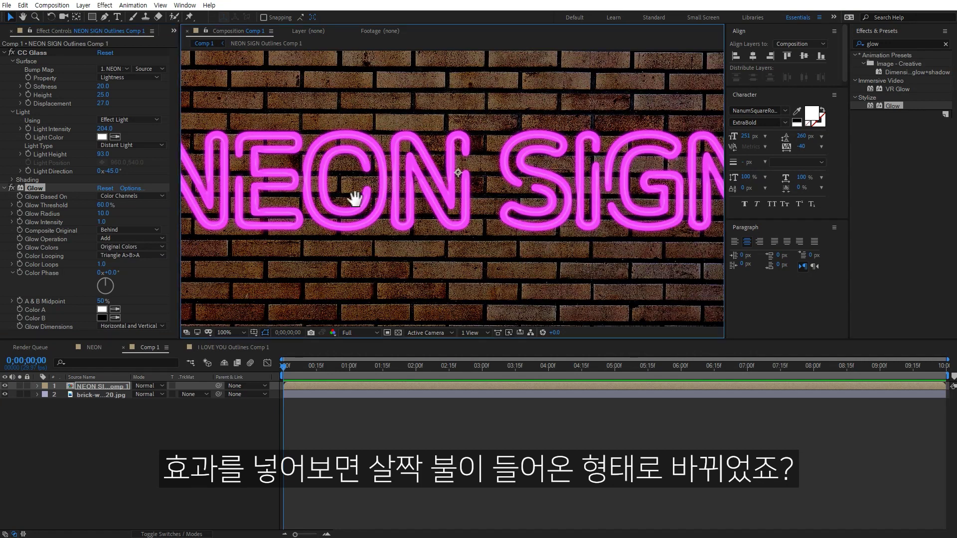
{"action": "left_click_drag", "start_coordinate": [357, 201], "coordinate": [509, 205]}
{"action": "left_click_drag", "start_coordinate": [104, 212], "coordinate": [109, 212]}
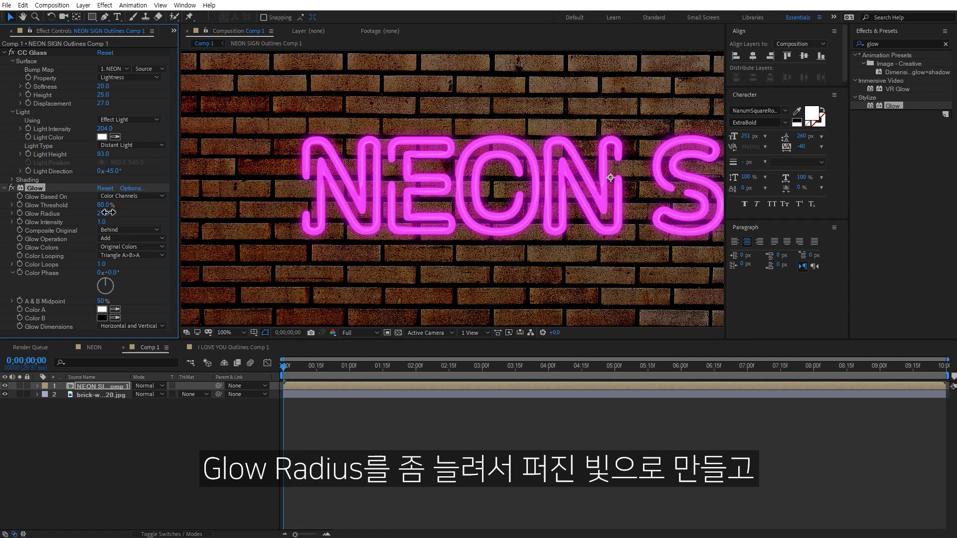
- Set the NEON SIGN layer's Glow Threshold to 34.5% and its Glow Intensity to 1.3
{"action": "left_click_drag", "start_coordinate": [105, 206], "coordinate": [70, 208]}
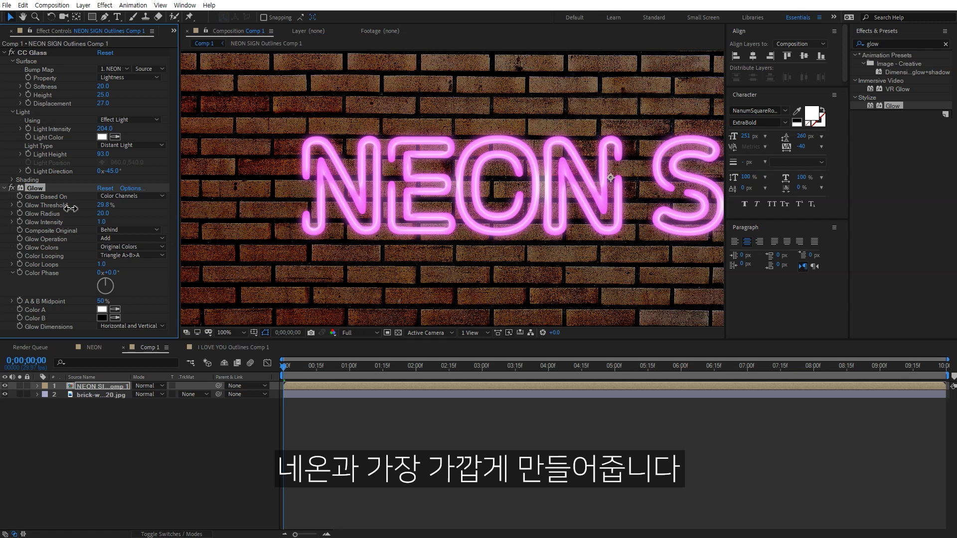
{"action": "mouse_move", "coordinate": [101, 221]}
{"action": "left_mouse_down"}
{"action": "mouse_move", "coordinate": [138, 218]}
{"action": "mouse_move", "coordinate": [115, 219]}
{"action": "mouse_move", "coordinate": [106, 203]}
{"action": "left_mouse_up"}
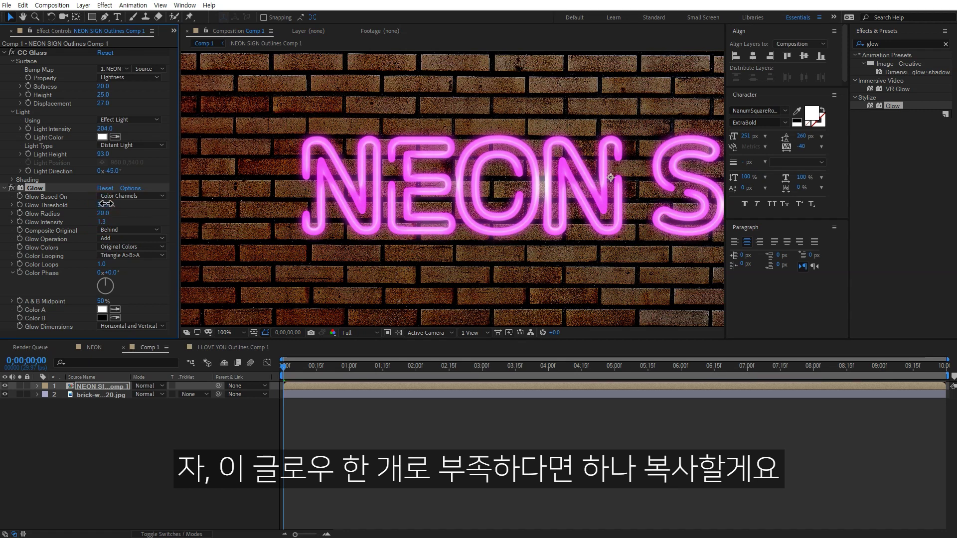
{"action": "scroll", "coordinate": [518, 216], "scroll_direction": "down", "scroll_amount": 1}
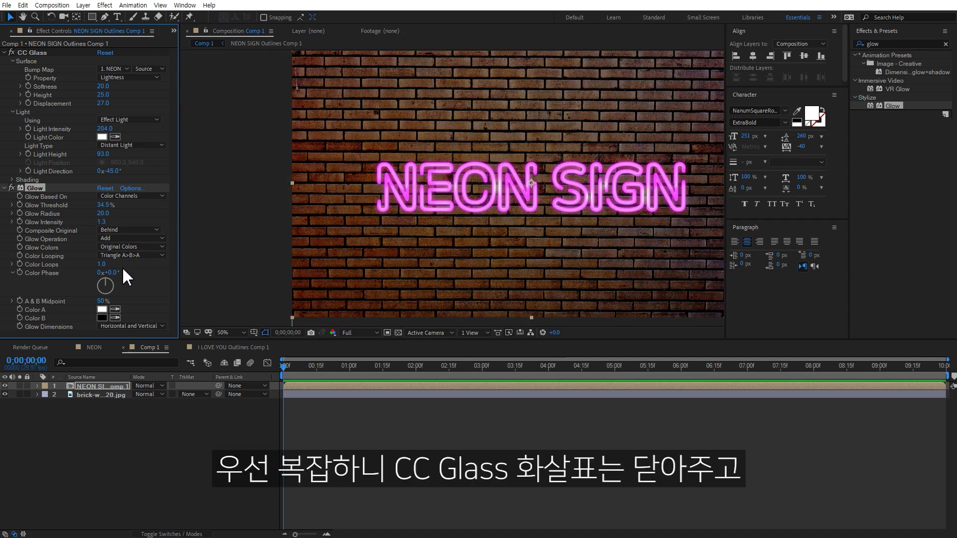
- Duplicate the Glow effect and set the copy's Glow Threshold to 59.2%, Radius to 40 and Intensity to 0.4
{"action": "left_click", "coordinate": [5, 53]}
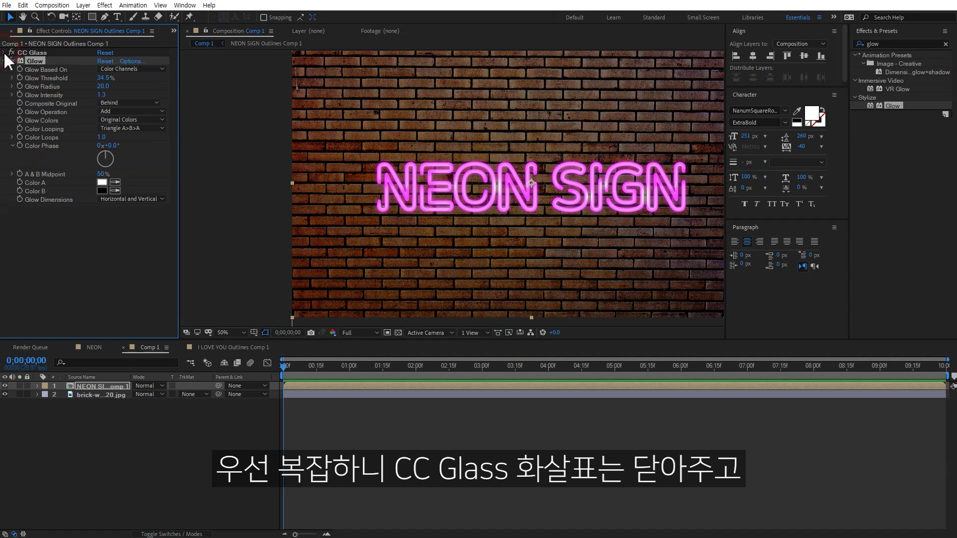
{"action": "key", "text": "ctrl+d"}
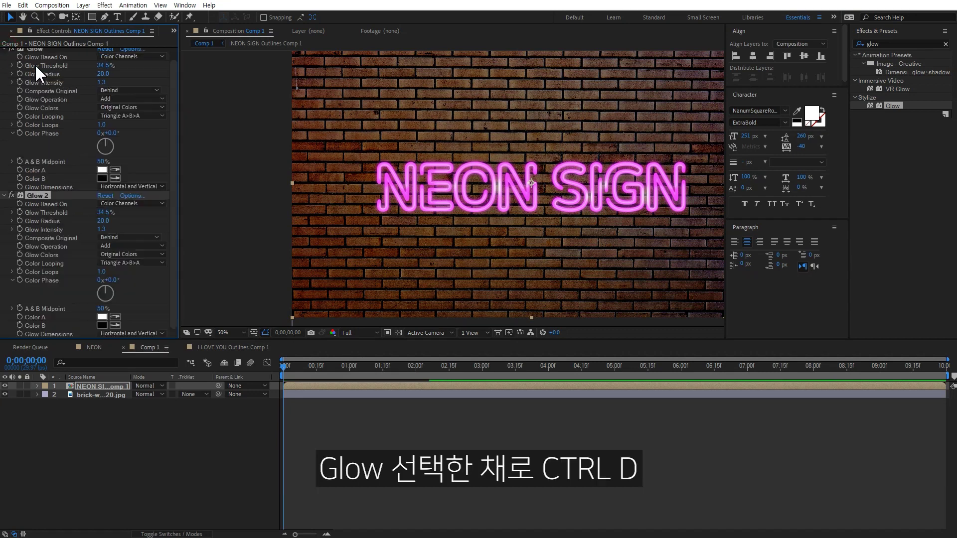
{"action": "left_click_drag", "start_coordinate": [103, 213], "coordinate": [85, 221]}
{"action": "scroll", "coordinate": [87, 214], "scroll_direction": "up", "scroll_amount": 2}
{"action": "mouse_move", "coordinate": [105, 78]}
{"action": "left_mouse_down"}
{"action": "mouse_move", "coordinate": [93, 78]}
{"action": "mouse_move", "coordinate": [105, 78]}
{"action": "left_mouse_up"}
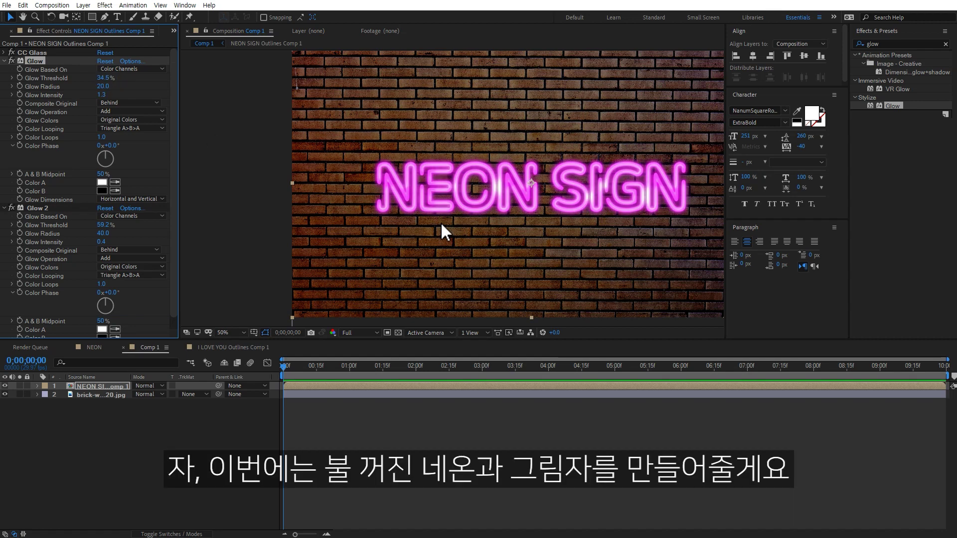
- Duplicate the glowing NEON SIGN composition layer and hide the upper copy
{"action": "scroll", "coordinate": [491, 238], "scroll_direction": "up", "scroll_amount": 1}
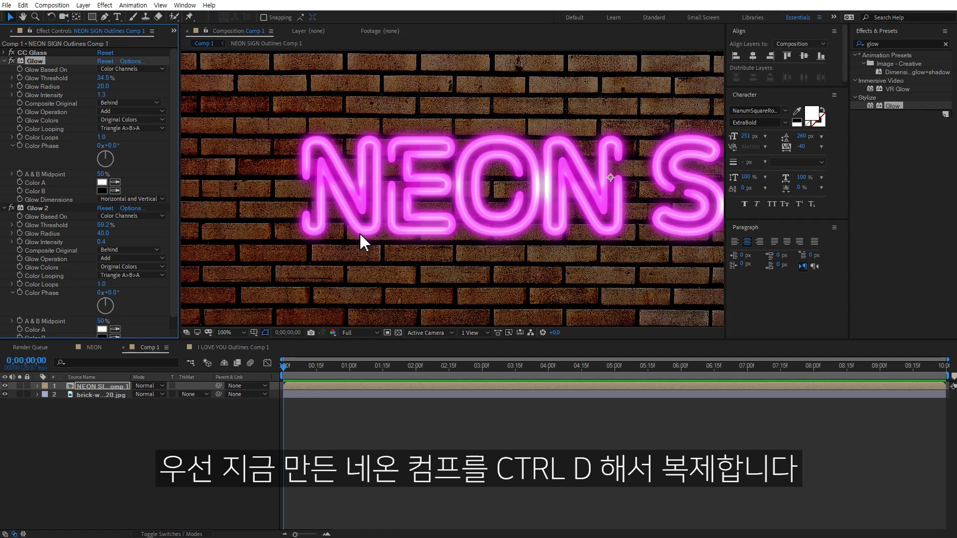
{"action": "key", "text": "ctrl+d"}
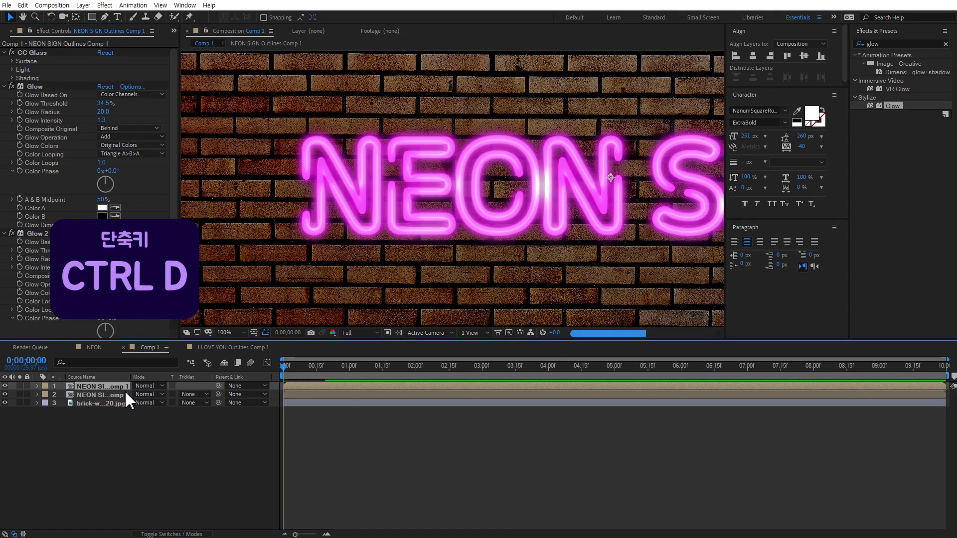
{"action": "left_click", "coordinate": [5, 385]}
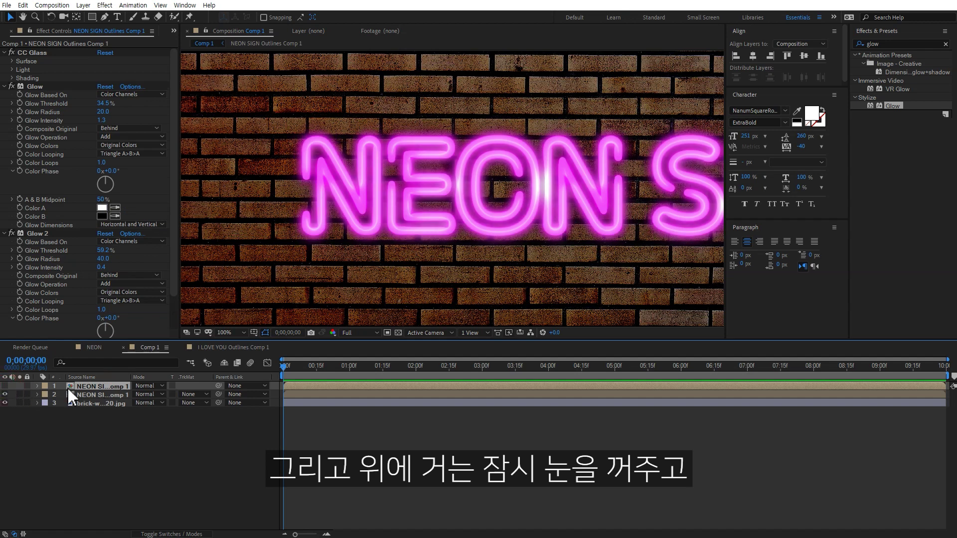
- Delete both Glow effects from the lower NEON SIGN layer, keeping only CC Glass
{"action": "left_click", "coordinate": [85, 393]}
{"action": "left_click", "coordinate": [38, 61]}
{"action": "key", "text": "Delete"}
{"action": "left_click", "coordinate": [36, 61]}
{"action": "key", "text": "Delete"}
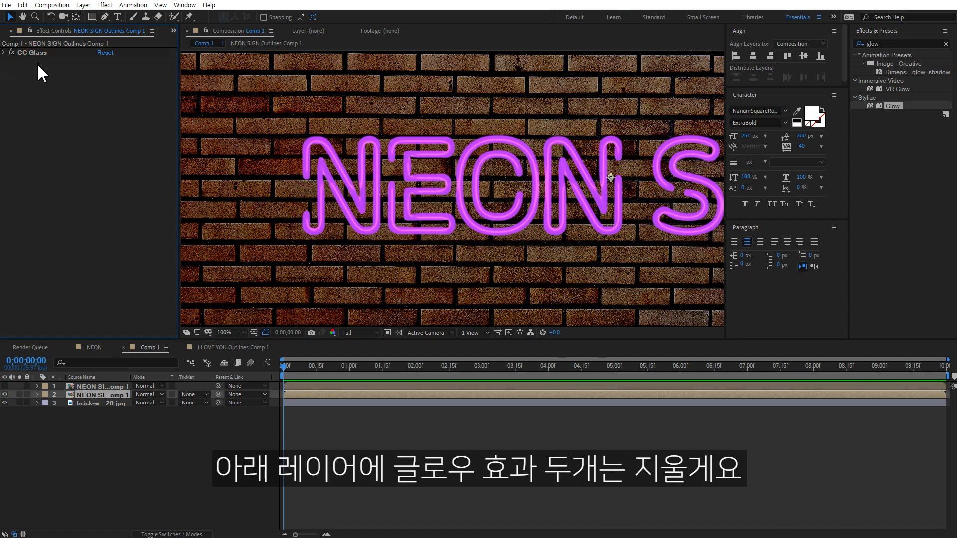
- Apply Hue/Saturation to the lower NEON SIGN layer with Master Saturation -92 and Master Lightness -17 for an unlit look
{"action": "left_click", "coordinate": [897, 40]}
{"action": "left_click_drag", "start_coordinate": [911, 43], "coordinate": [843, 50]}
{"action": "type", "text": "hue"}
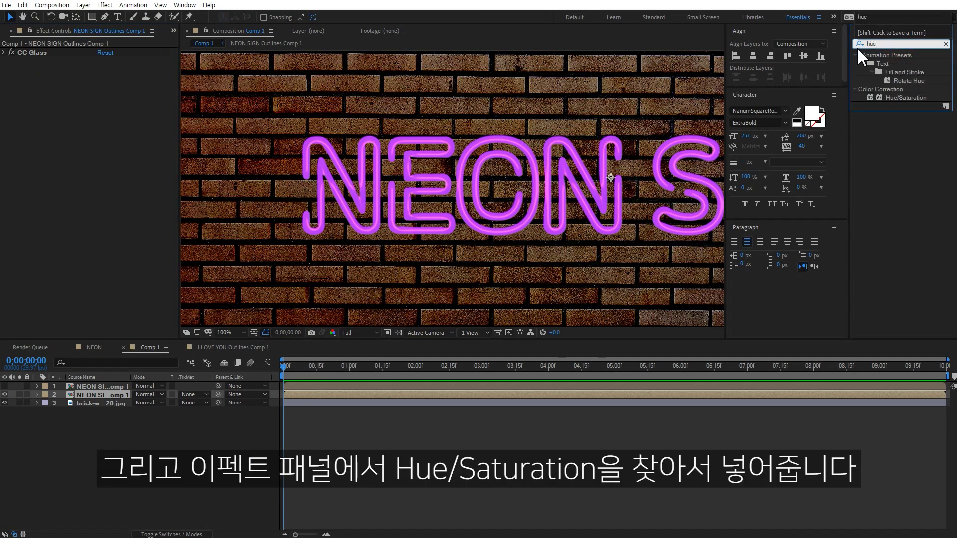
{"action": "double_click", "coordinate": [906, 97]}
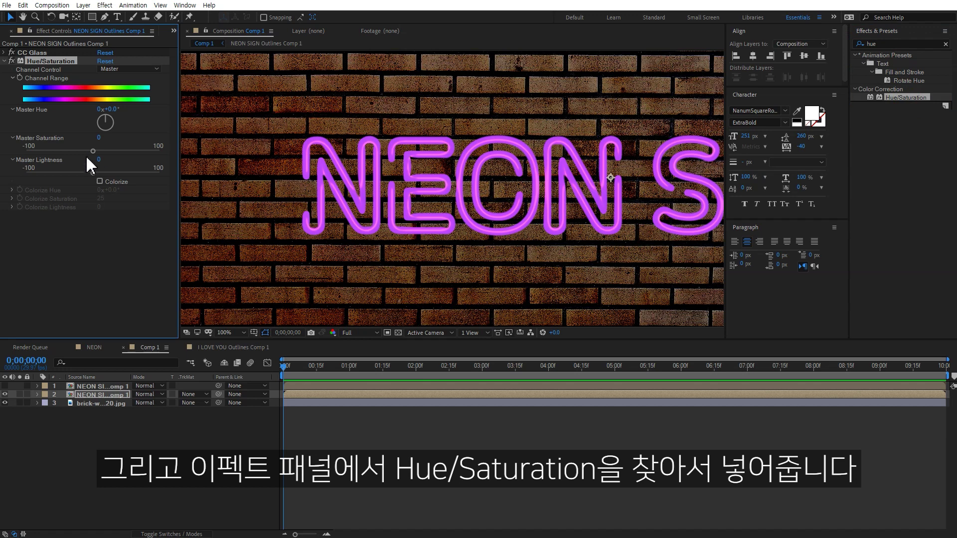
{"action": "left_click_drag", "start_coordinate": [89, 150], "coordinate": [34, 156]}
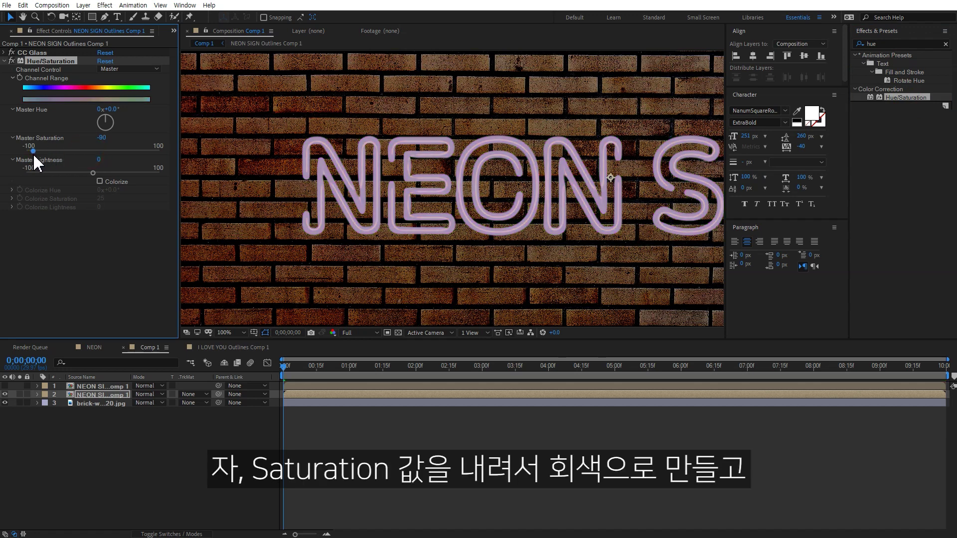
{"action": "mouse_move", "coordinate": [88, 174]}
{"action": "left_mouse_down"}
{"action": "mouse_move", "coordinate": [74, 175]}
{"action": "mouse_move", "coordinate": [82, 175]}
{"action": "left_mouse_up"}
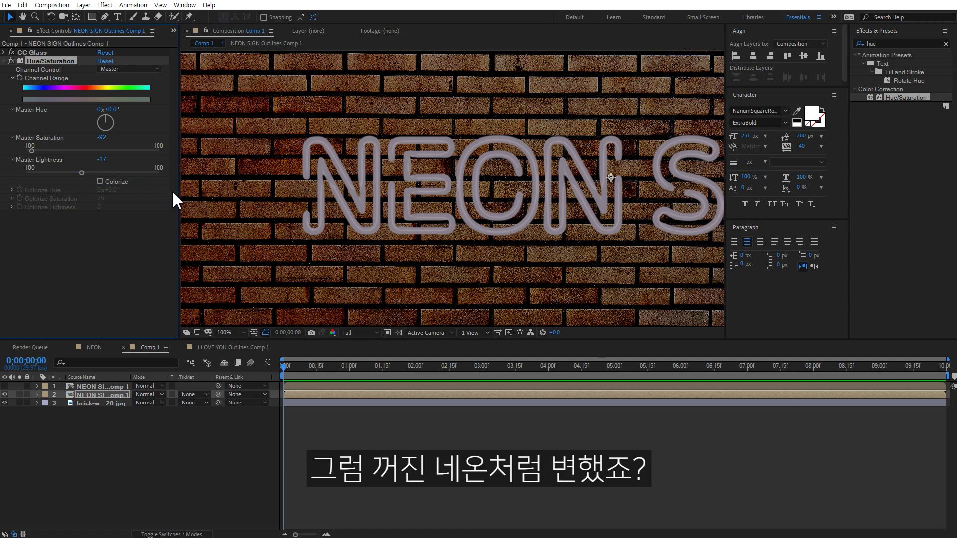
- Apply Drop Shadow to the unlit NEON SIGN layer with Opacity 68%, Distance 28 and Softness 8
{"action": "left_click", "coordinate": [888, 42]}
{"action": "type", "text": "drop"}
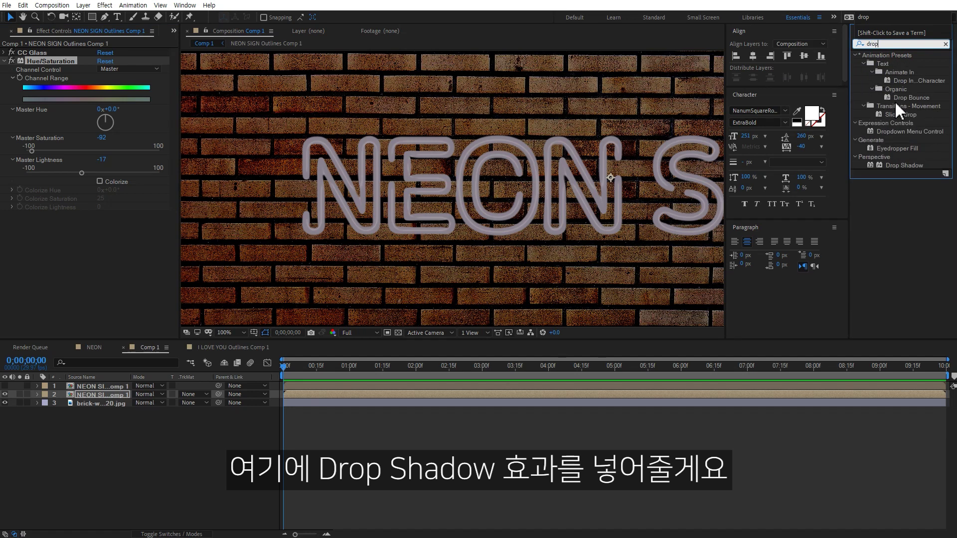
{"action": "type", "text": " s"}
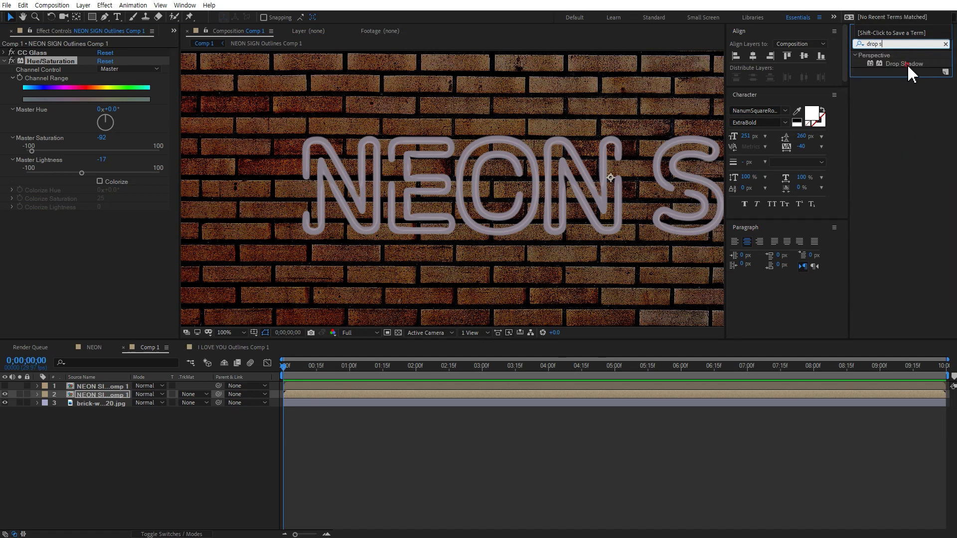
{"action": "double_click", "coordinate": [907, 63]}
{"action": "left_click_drag", "start_coordinate": [100, 269], "coordinate": [110, 268]}
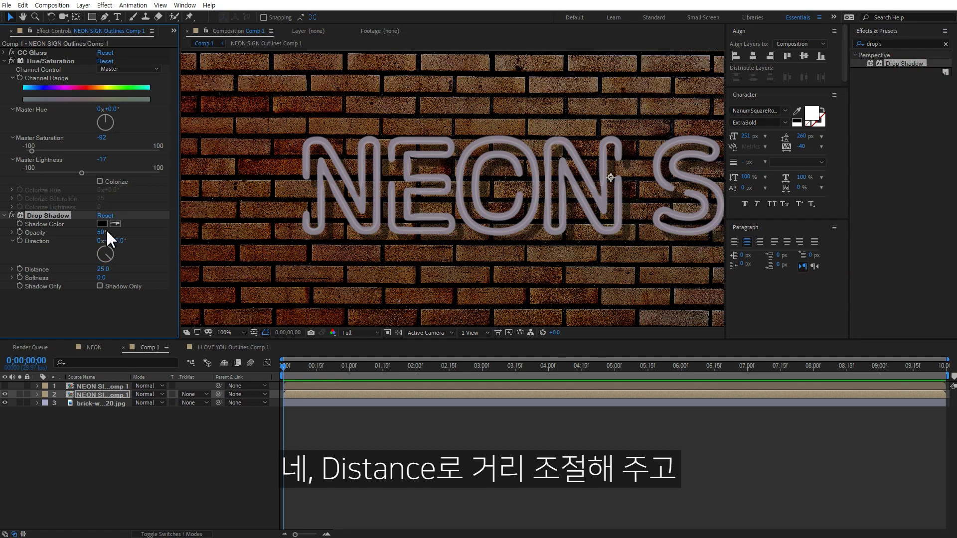
{"action": "left_click_drag", "start_coordinate": [103, 233], "coordinate": [120, 229]}
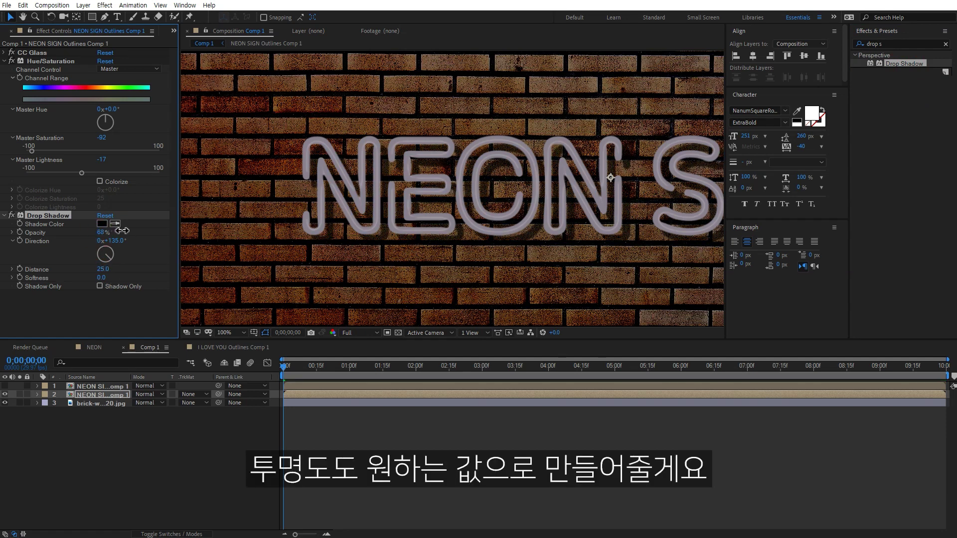
{"action": "left_click_drag", "start_coordinate": [103, 269], "coordinate": [105, 270]}
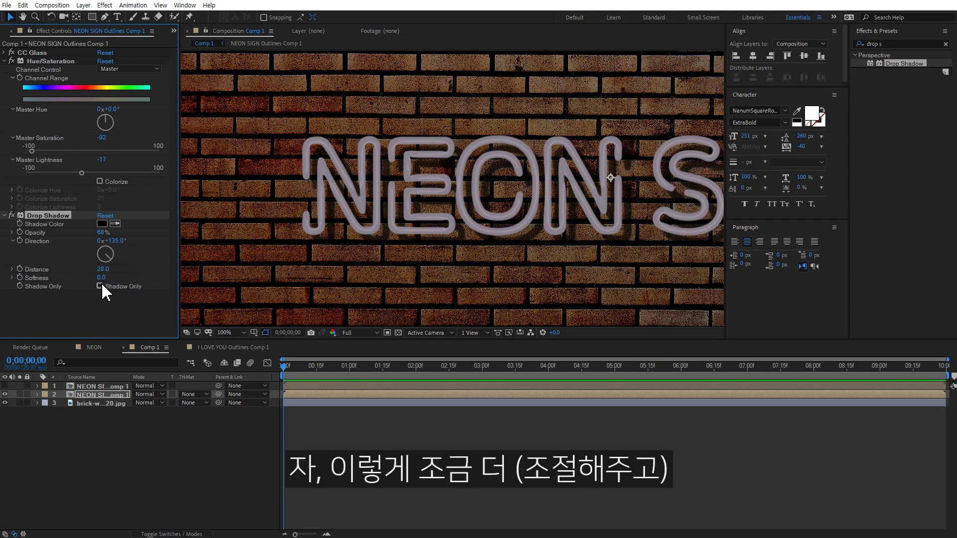
- Toggle the upper glowing NEON SIGN layer to compare the lit and unlit looks, leaving it visible
{"action": "left_click", "coordinate": [41, 453]}
{"action": "left_click", "coordinate": [4, 386]}
{"action": "left_click", "coordinate": [5, 386]}
{"action": "left_click", "coordinate": [4, 387]}
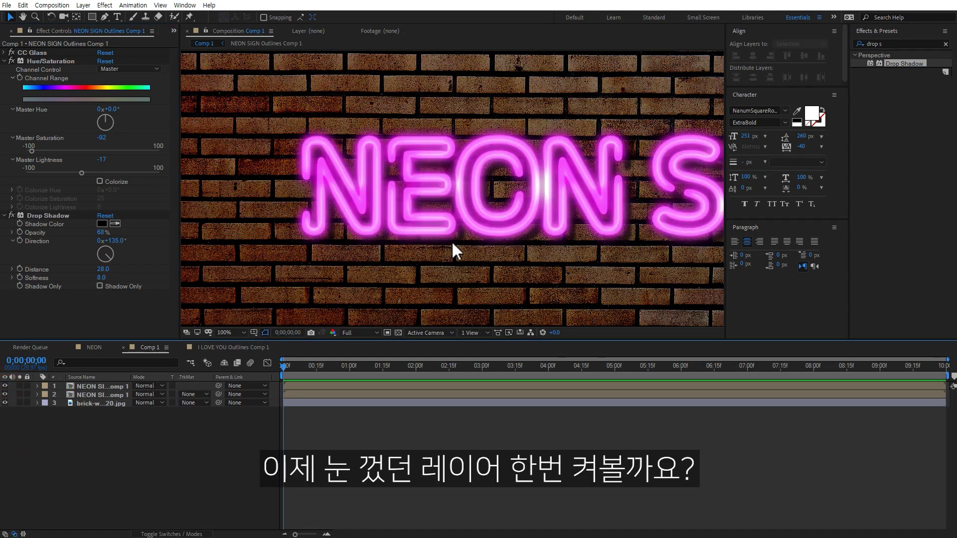
- Draw a long, thin horizontal rectangle across the middle of the NEON SIGN text and set its stroke to none
{"action": "scroll", "coordinate": [452, 241], "scroll_direction": "down", "scroll_amount": 1}
{"action": "left_click_drag", "start_coordinate": [598, 220], "coordinate": [555, 218]}
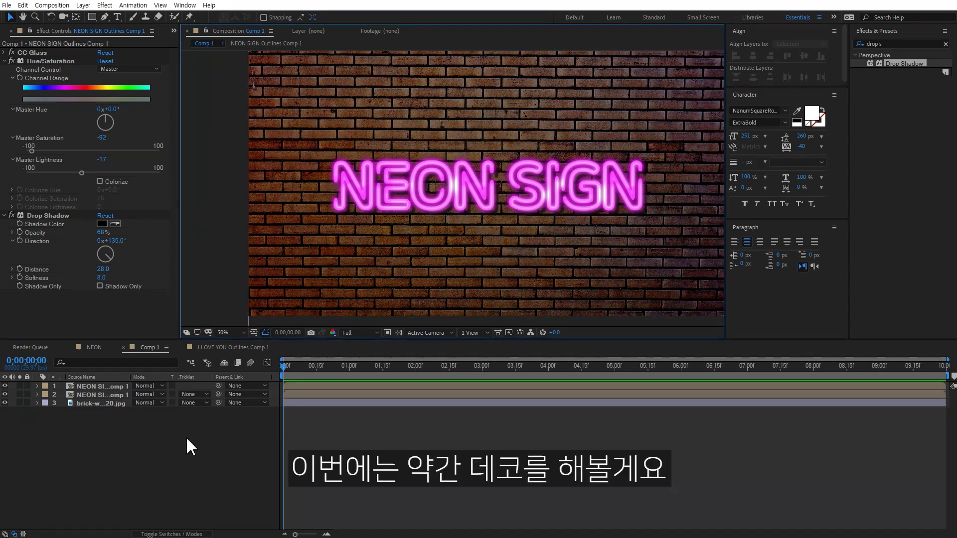
{"action": "left_click", "coordinate": [91, 17]}
{"action": "left_click_drag", "start_coordinate": [315, 182], "coordinate": [664, 194]}
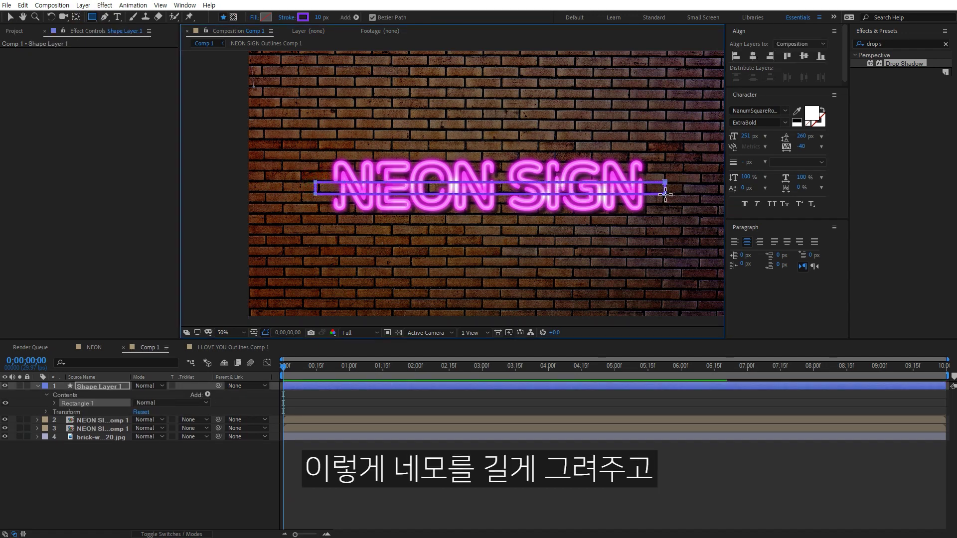
{"action": "left_click", "coordinate": [284, 19]}
{"action": "left_click", "coordinate": [585, 166]}
{"action": "left_click", "coordinate": [630, 227]}
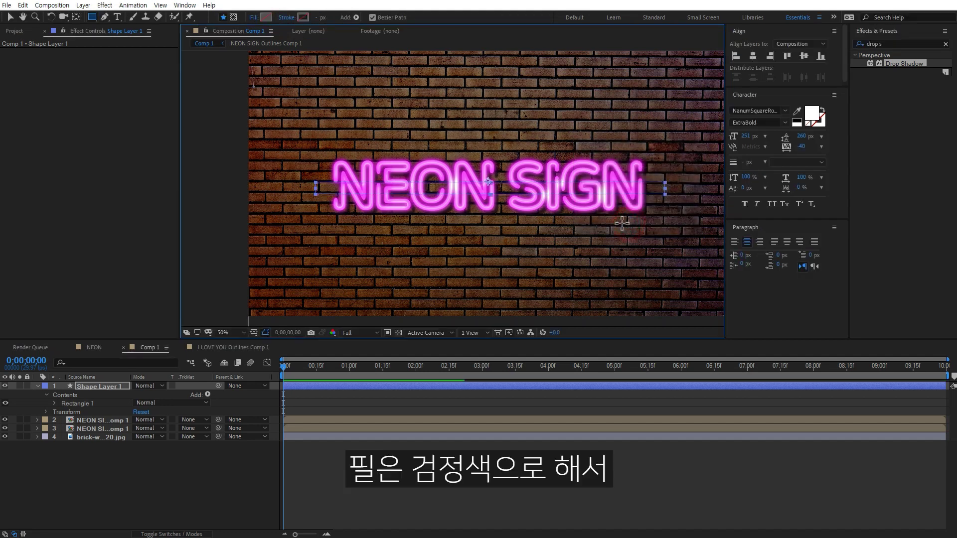
- Fill the rectangle with dark grey 1F1F1F and move its layer below both NEON SIGN layers
{"action": "left_click", "coordinate": [263, 18]}
{"action": "left_click_drag", "start_coordinate": [703, 272], "coordinate": [588, 313]}
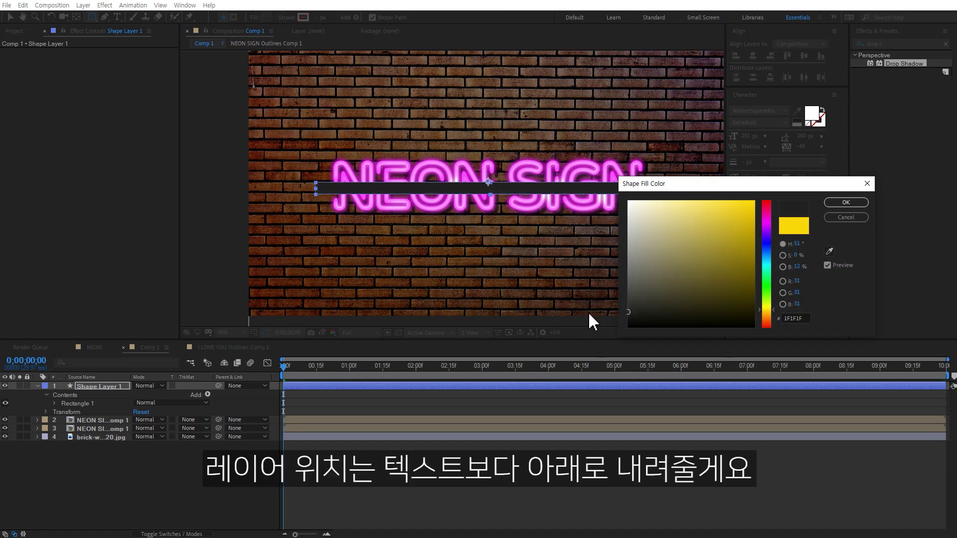
{"action": "left_click", "coordinate": [846, 203]}
{"action": "left_click_drag", "start_coordinate": [121, 388], "coordinate": [122, 434]}
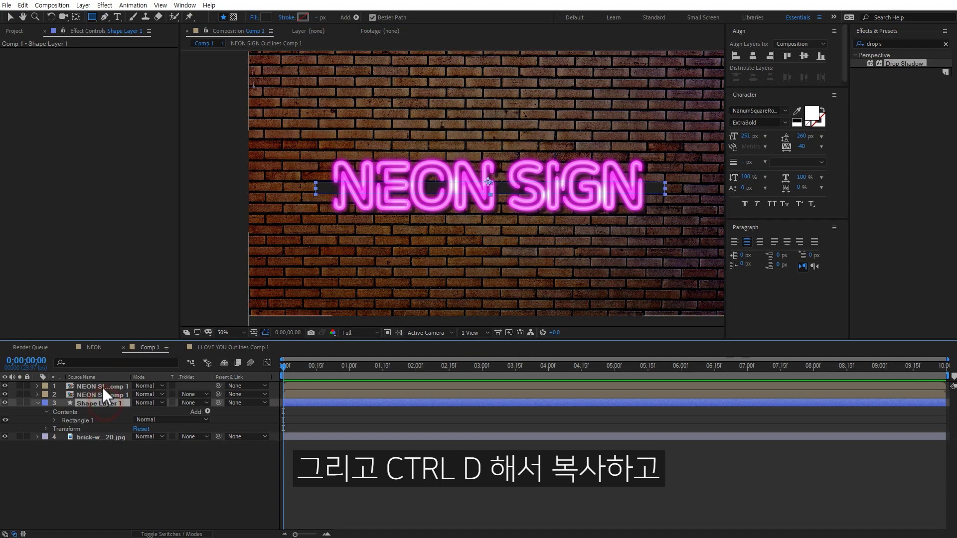
- Duplicate the dark bar twice, placing one copy above and one below the original behind the text
{"action": "key", "text": "v"}
{"action": "key", "text": "ctrl+d"}
{"action": "mouse_move", "coordinate": [502, 188]}
{"action": "left_mouse_down"}
{"action": "mouse_move", "coordinate": [498, 171]}
{"action": "mouse_move", "coordinate": [500, 207]}
{"action": "left_mouse_up"}
{"action": "key", "text": "ctrl+d"}
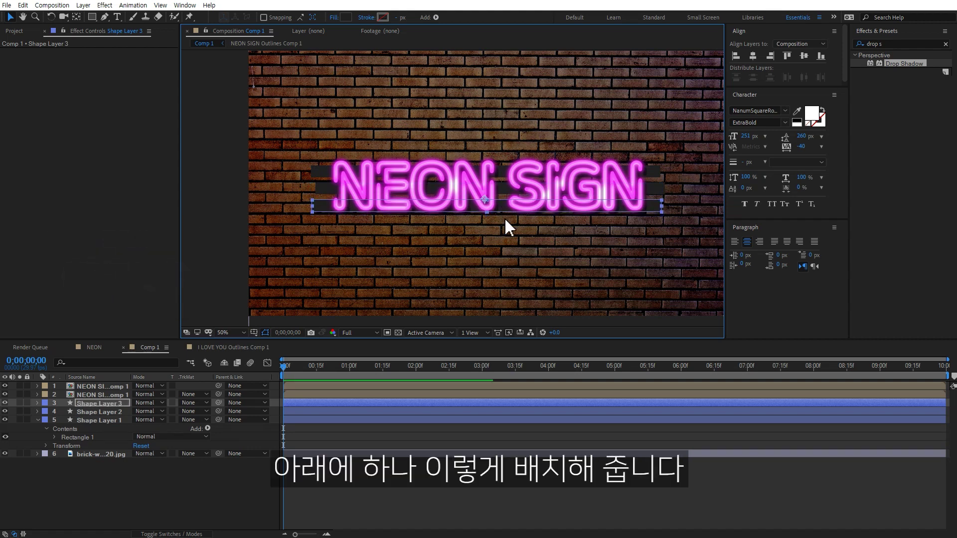
- Add a new null object to Comp 1 for controlling the neon text and its back panel together
{"action": "left_click", "coordinate": [183, 497]}
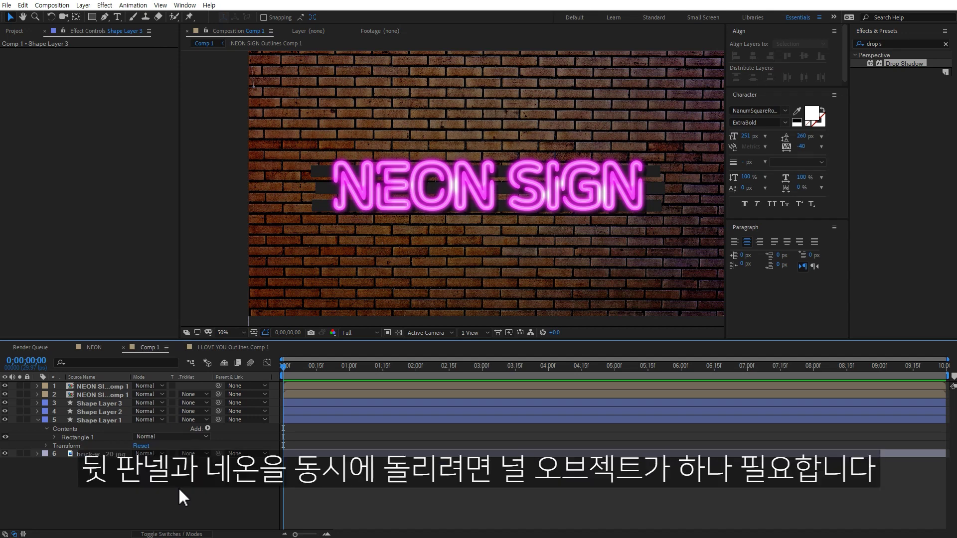
{"action": "right_click", "coordinate": [179, 486]}
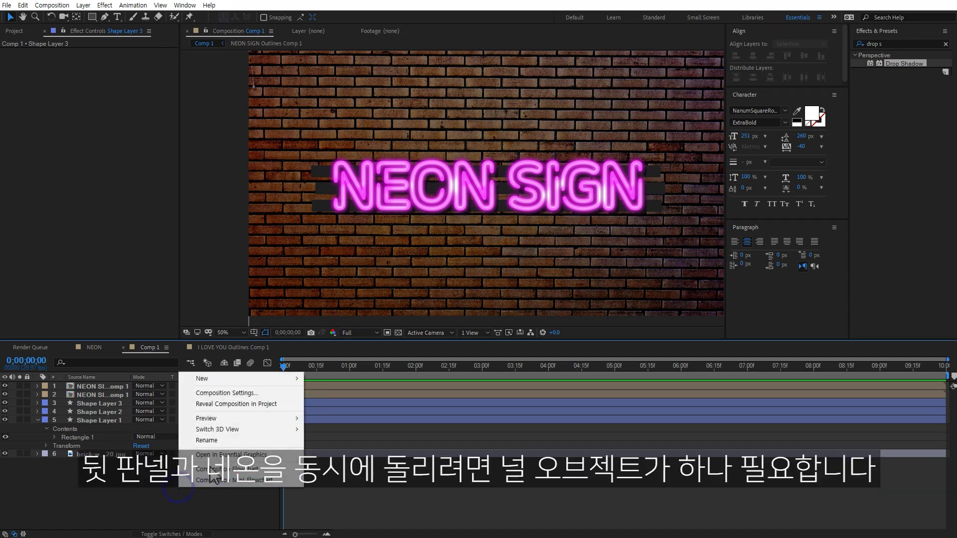
{"action": "left_click", "coordinate": [237, 379]}
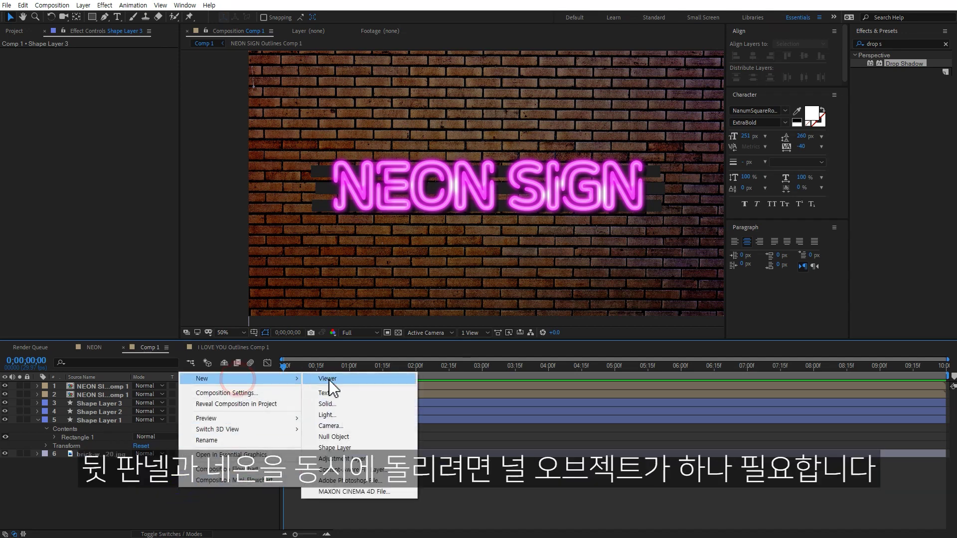
{"action": "left_click", "coordinate": [349, 437]}
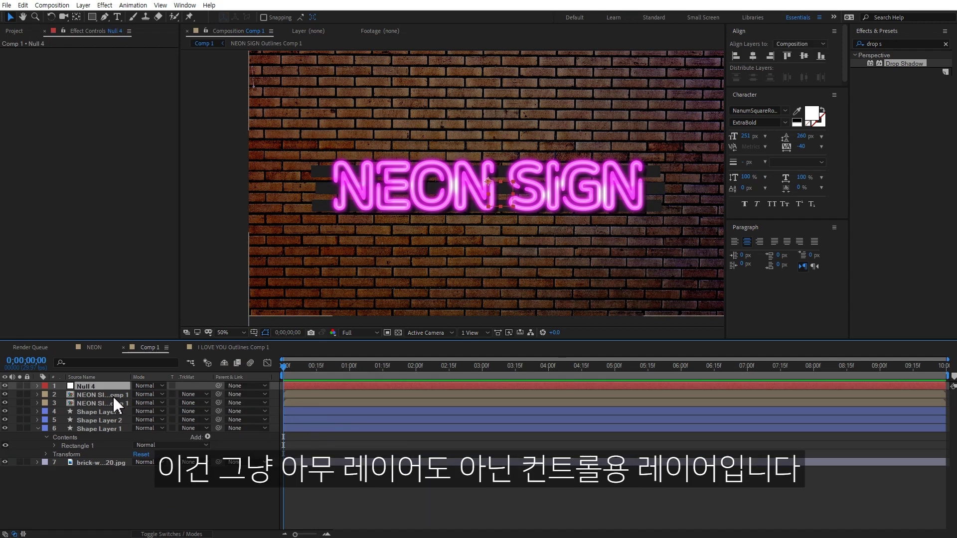
- Parent both NEON SIGN layers and the three bar shape layers to the null, and rotate the null to -10°
{"action": "left_click", "coordinate": [112, 393]}
{"action": "left_click", "coordinate": [108, 427], "text": "shift"}
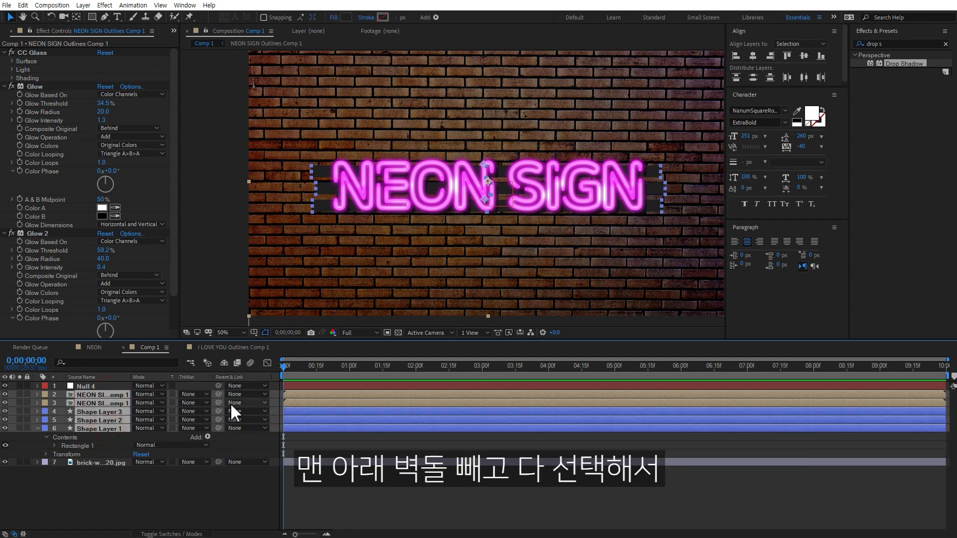
{"action": "left_click_drag", "start_coordinate": [218, 394], "coordinate": [94, 387]}
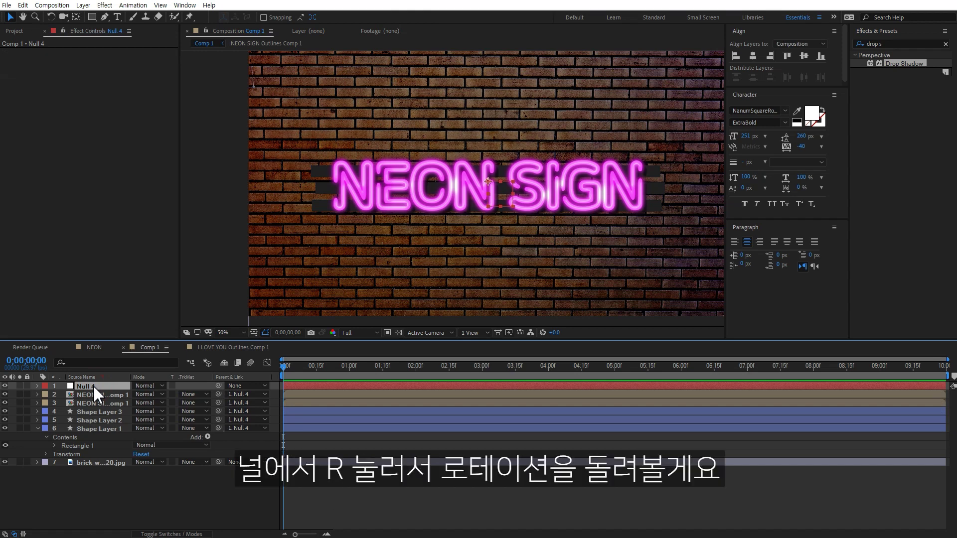
{"action": "key", "text": "r"}
{"action": "left_click_drag", "start_coordinate": [148, 396], "coordinate": [142, 396]}
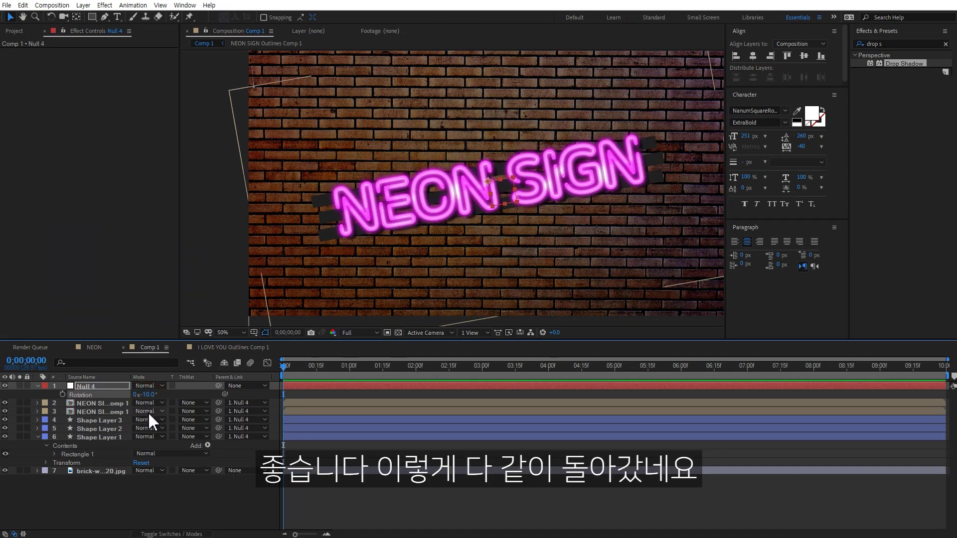
- Add a black 1920 × 1080 px solid above all layers in Comp 1
{"action": "left_click", "coordinate": [172, 490]}
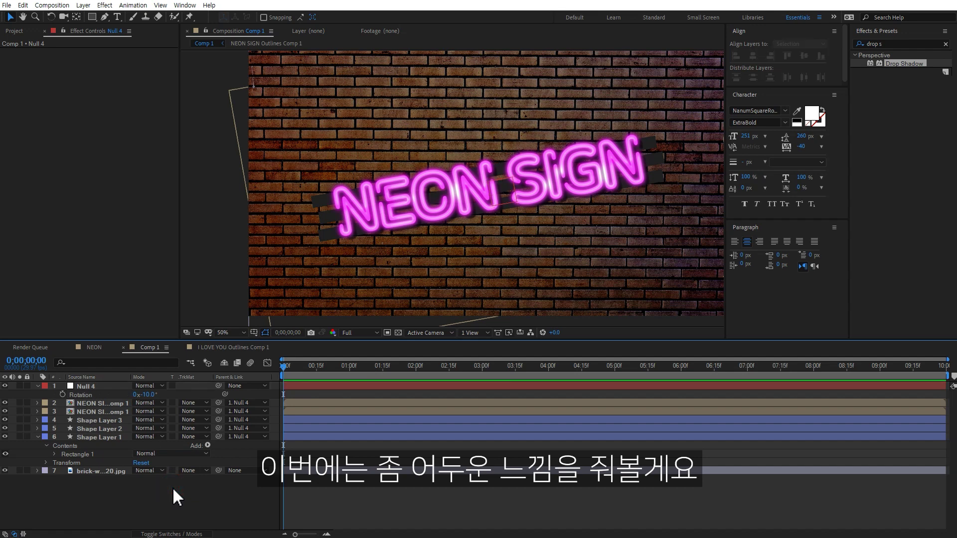
{"action": "right_click", "coordinate": [172, 490]}
{"action": "mouse_move", "coordinate": [235, 383]}
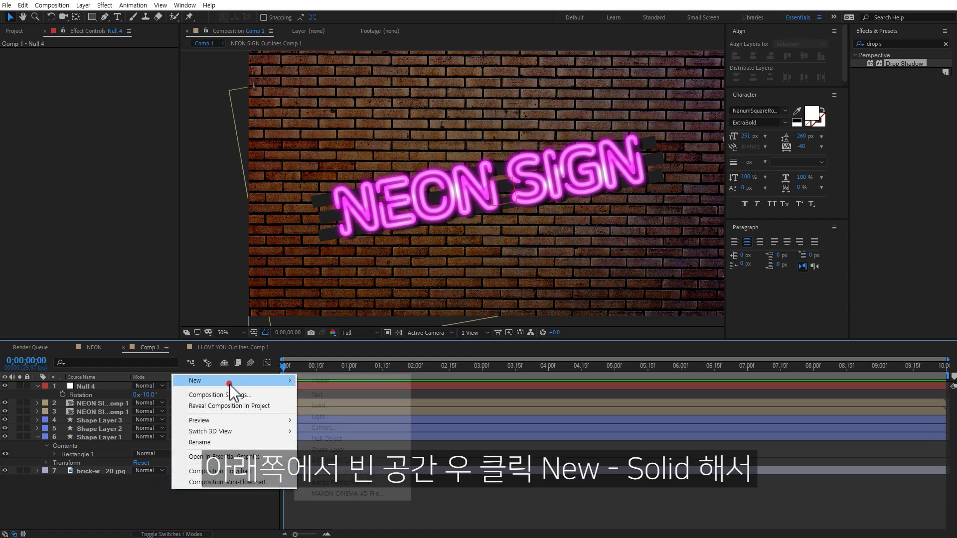
{"action": "left_click", "coordinate": [329, 405]}
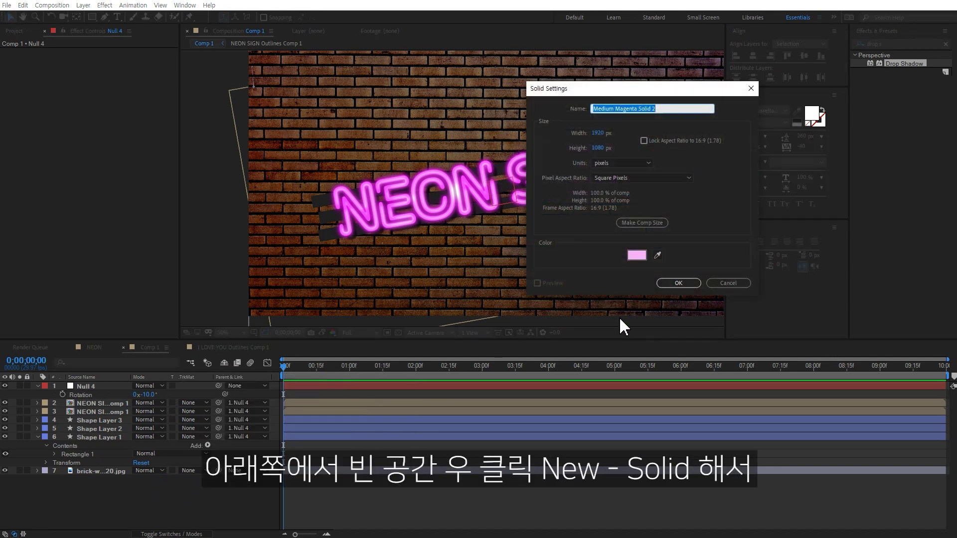
{"action": "left_click", "coordinate": [637, 255]}
{"action": "left_click_drag", "start_coordinate": [652, 263], "coordinate": [585, 360]}
{"action": "left_click", "coordinate": [834, 202]}
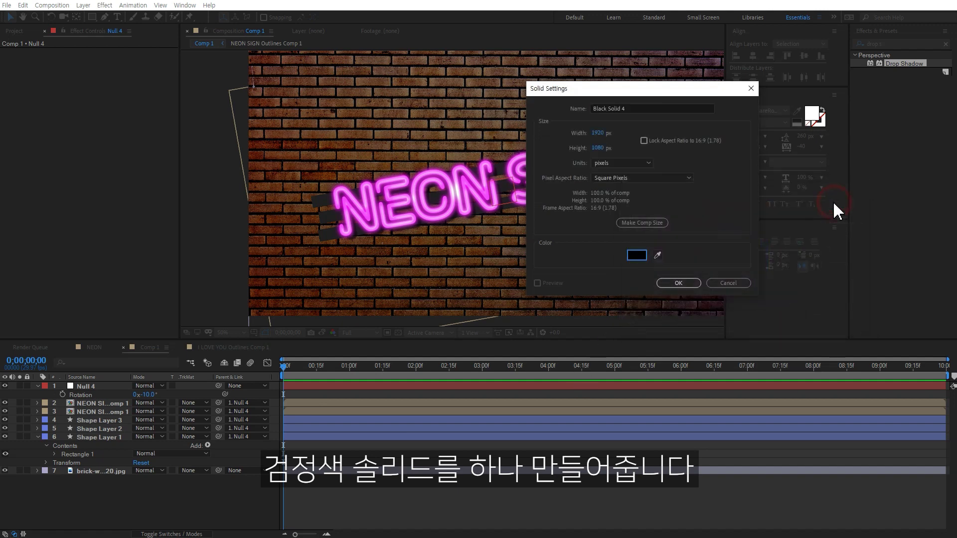
{"action": "left_click", "coordinate": [680, 283]}
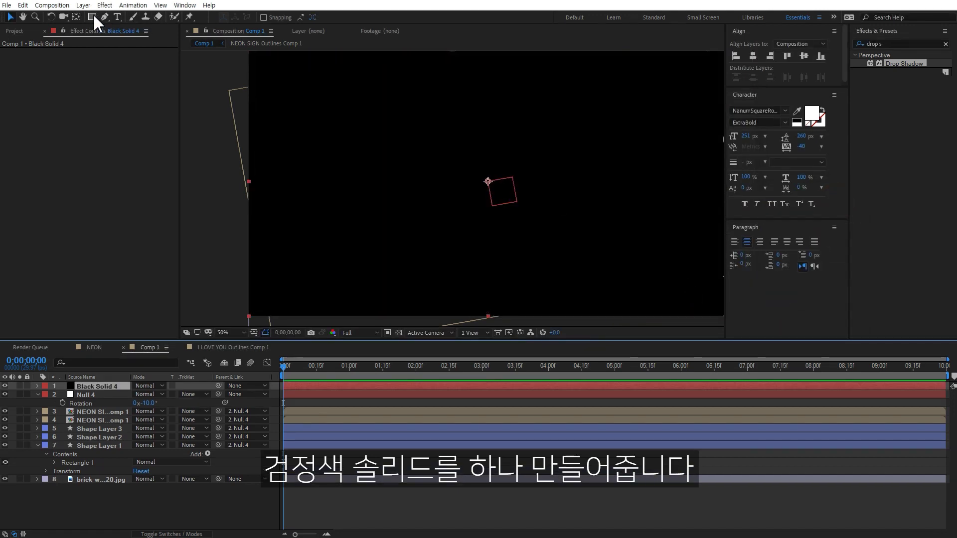
- Draw a wide elliptical mask around the neon text on the black solid, feathered 139 pixels and set to Subtract
{"action": "left_click", "coordinate": [92, 16]}
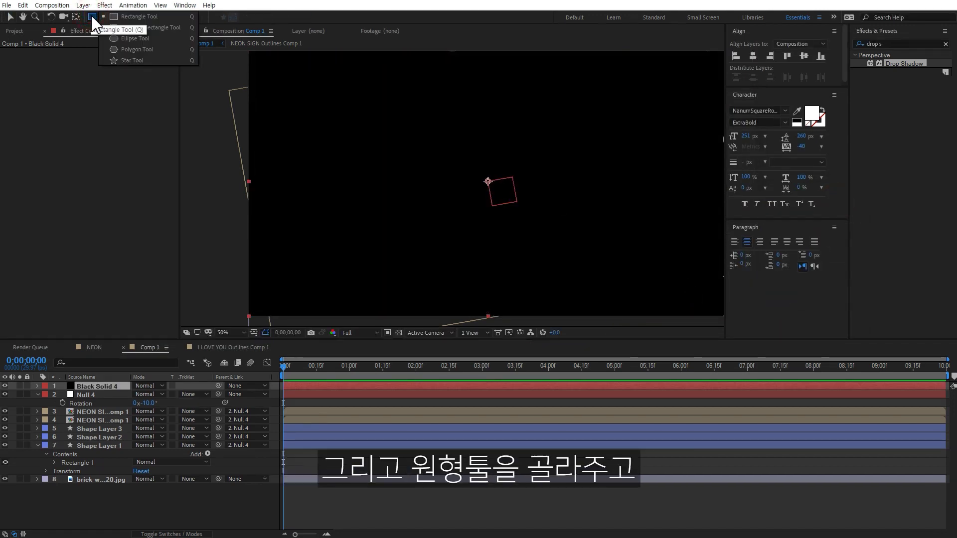
{"action": "left_click", "coordinate": [133, 38]}
{"action": "left_click_drag", "start_coordinate": [271, 149], "coordinate": [701, 229]}
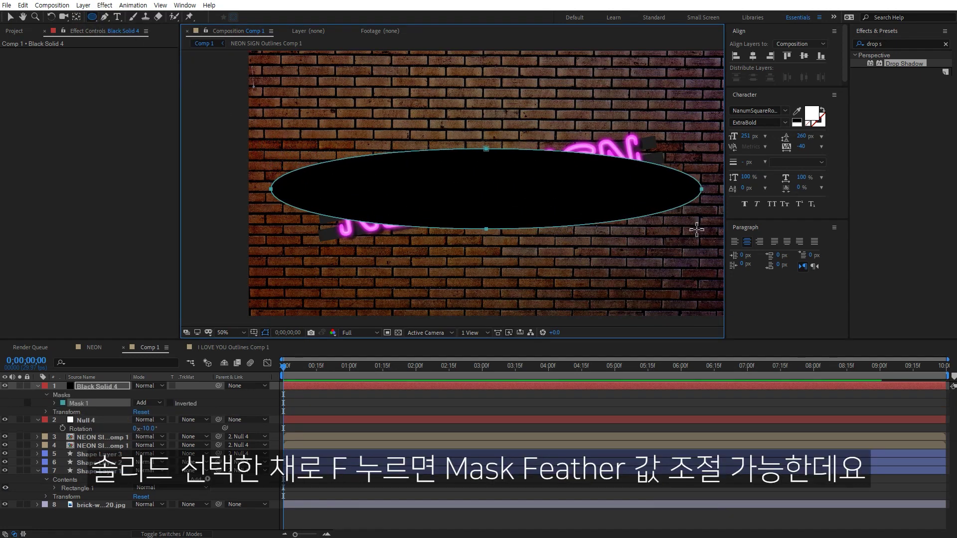
{"action": "key", "text": "f"}
{"action": "left_click_drag", "start_coordinate": [155, 403], "coordinate": [223, 401]}
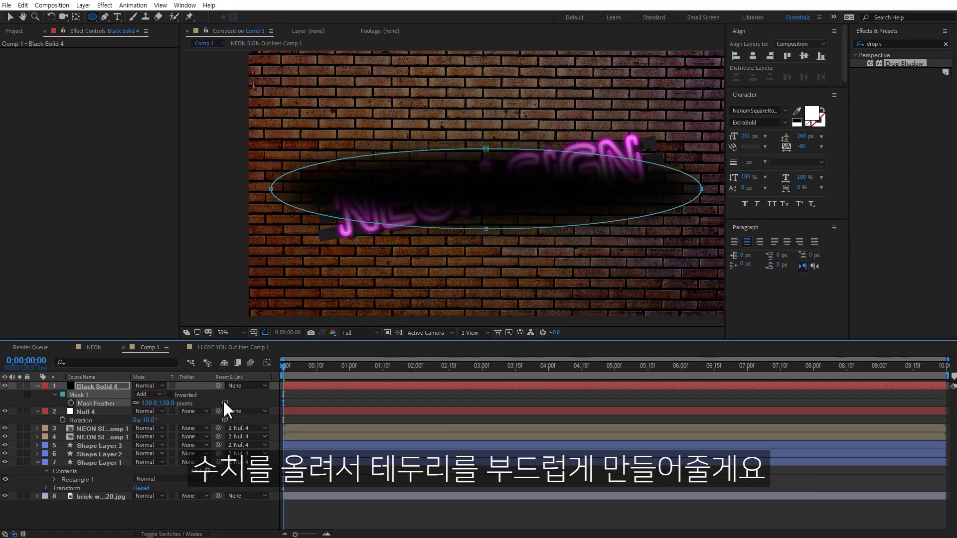
{"action": "left_click", "coordinate": [164, 395]}
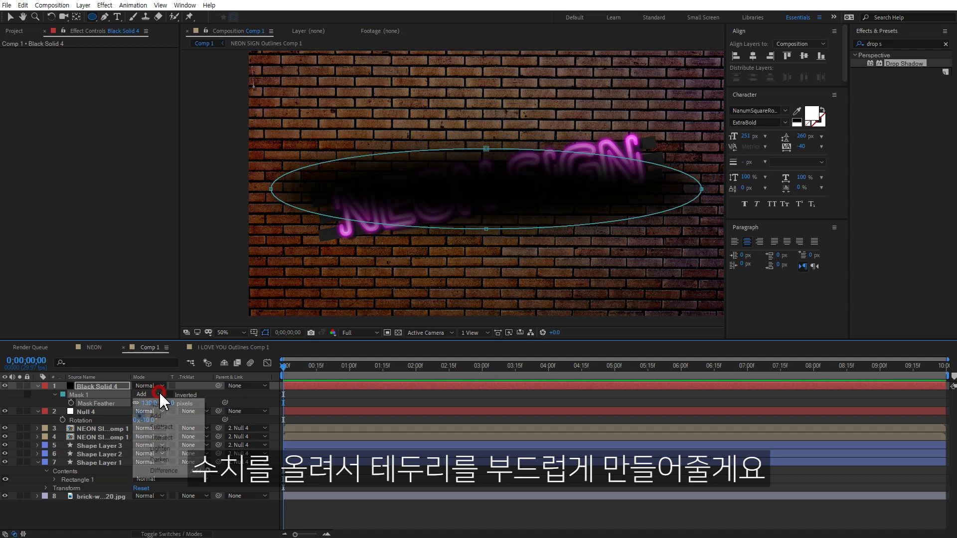
{"action": "left_click", "coordinate": [161, 427]}
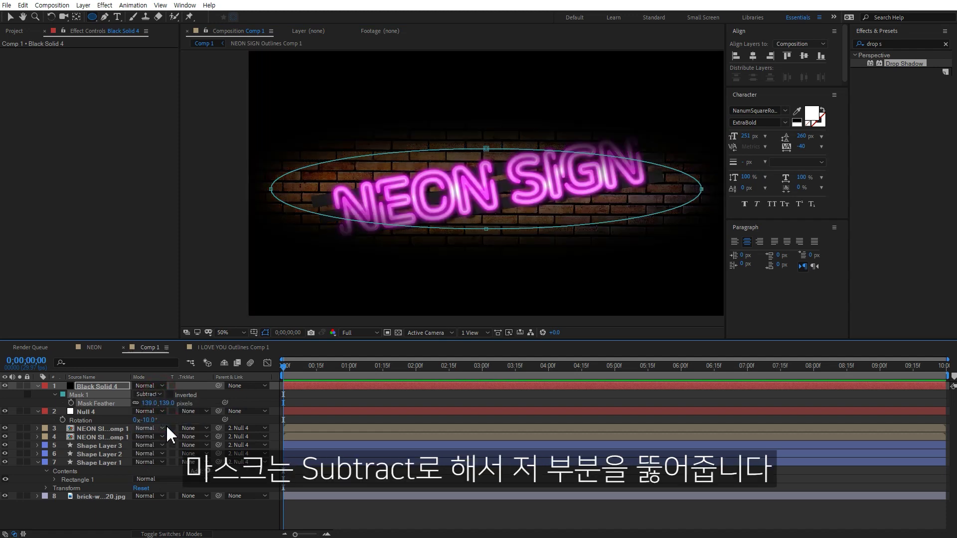
- Rotate and enlarge the elliptical mask to follow the tilted sign, and set its feather to 285 pixels
{"action": "key", "text": "v"}
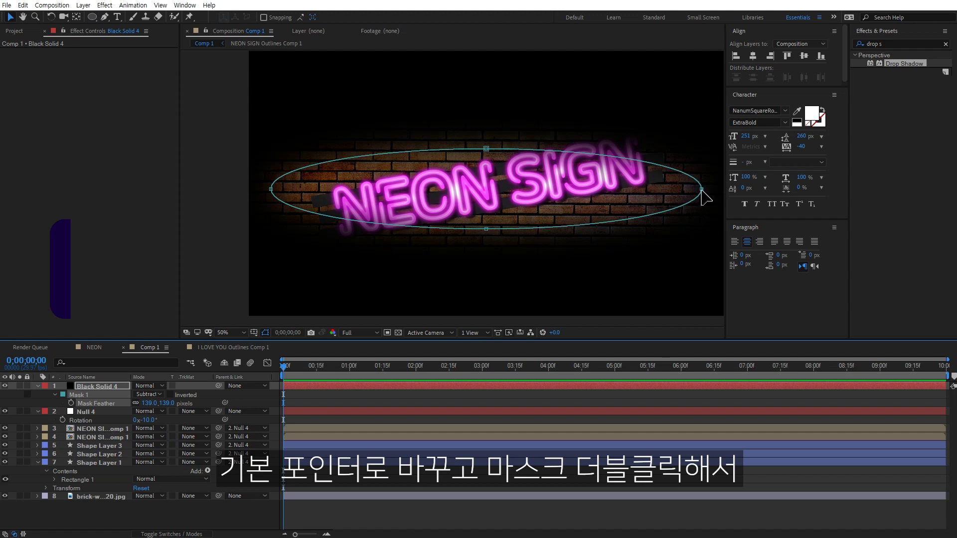
{"action": "double_click", "coordinate": [702, 190]}
{"action": "left_click_drag", "start_coordinate": [711, 249], "coordinate": [699, 209]}
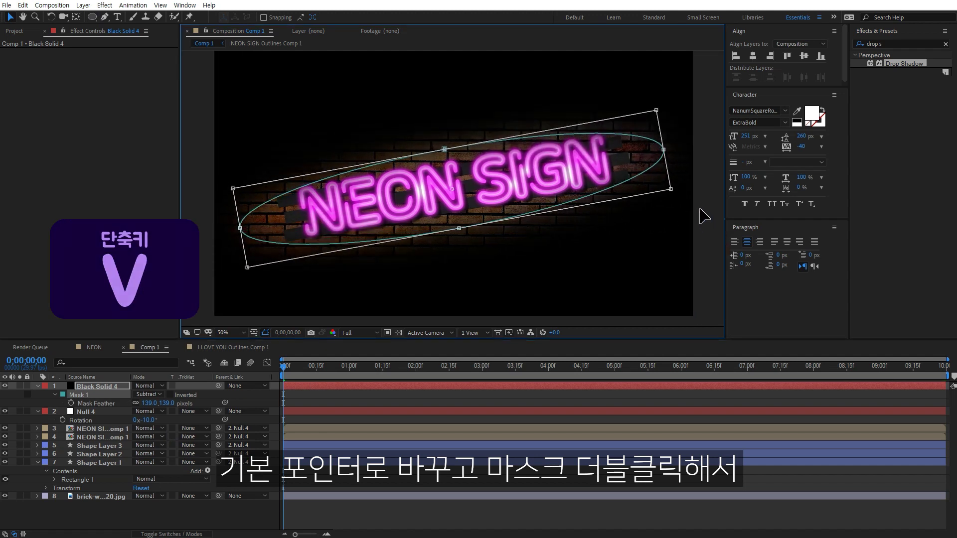
{"action": "mouse_move", "coordinate": [458, 228]}
{"action": "left_mouse_down"}
{"action": "mouse_move", "coordinate": [466, 247]}
{"action": "mouse_move", "coordinate": [468, 216]}
{"action": "mouse_move", "coordinate": [462, 254]}
{"action": "mouse_move", "coordinate": [467, 217]}
{"action": "left_mouse_up"}
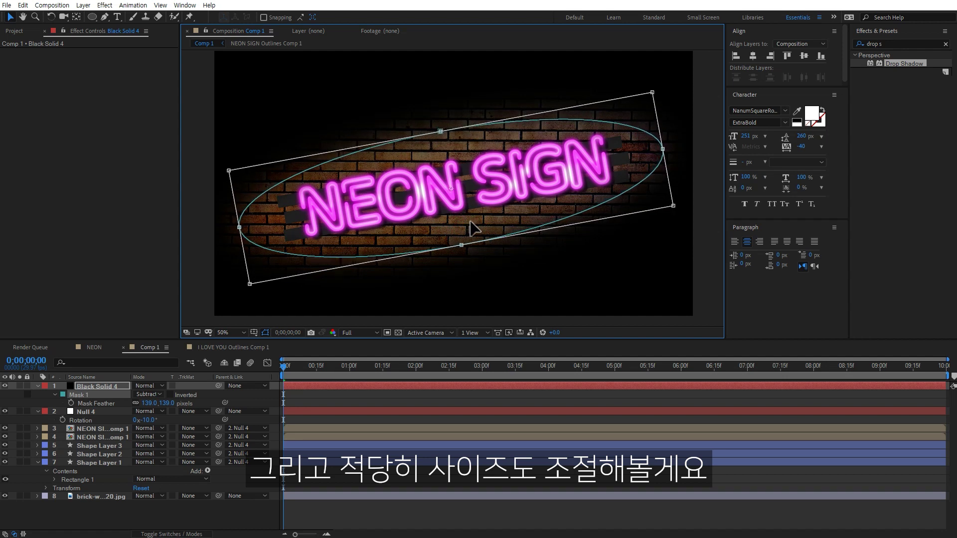
{"action": "left_click_drag", "start_coordinate": [146, 408], "coordinate": [209, 394]}
{"action": "double_click", "coordinate": [460, 246]}
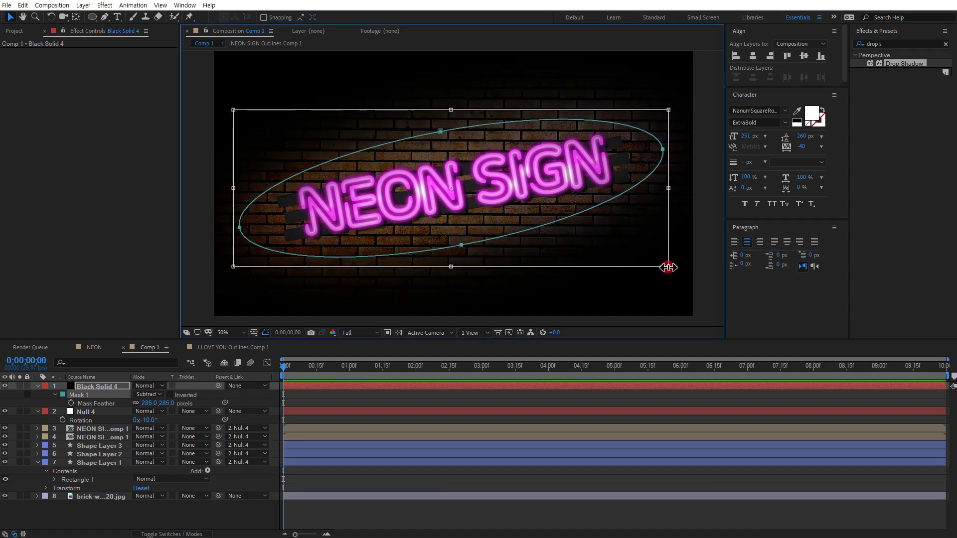
{"action": "left_click_drag", "start_coordinate": [667, 268], "coordinate": [680, 298]}
{"action": "left_click_drag", "start_coordinate": [562, 230], "coordinate": [561, 214]}
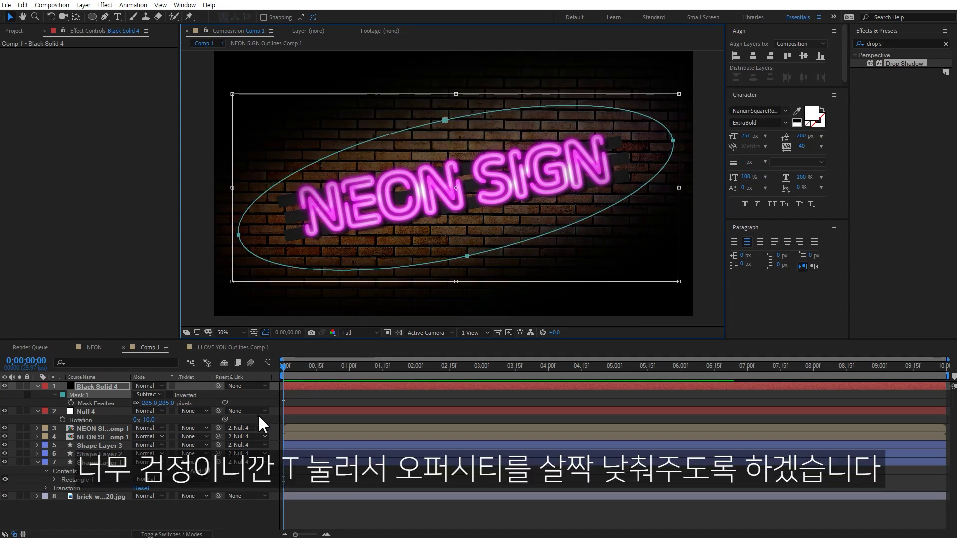
- Lower the black solid's opacity to 69%
{"action": "left_click", "coordinate": [357, 507]}
{"action": "left_click", "coordinate": [118, 386]}
{"action": "key", "text": "t"}
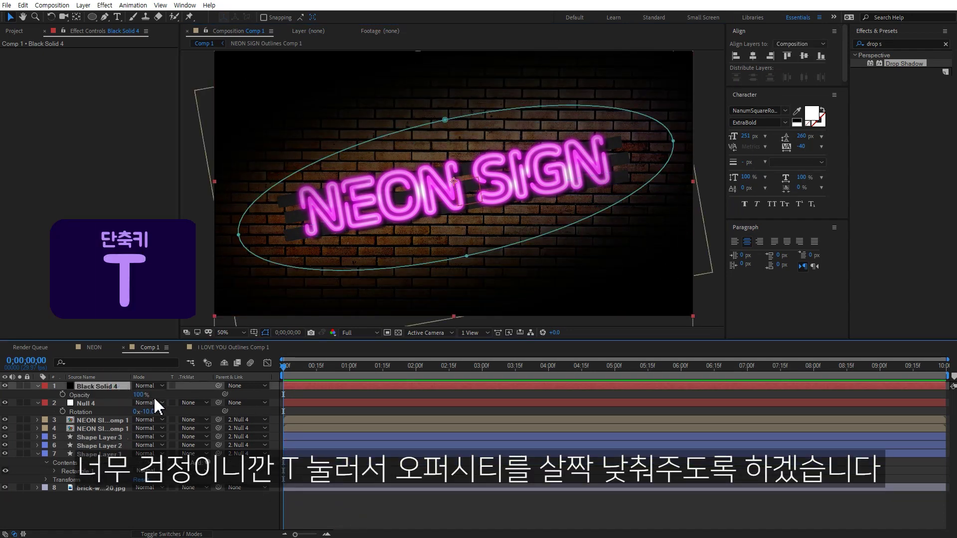
{"action": "left_click_drag", "start_coordinate": [140, 395], "coordinate": [122, 399]}
{"action": "left_click_drag", "start_coordinate": [129, 401], "coordinate": [133, 400]}
{"action": "left_click", "coordinate": [230, 503]}
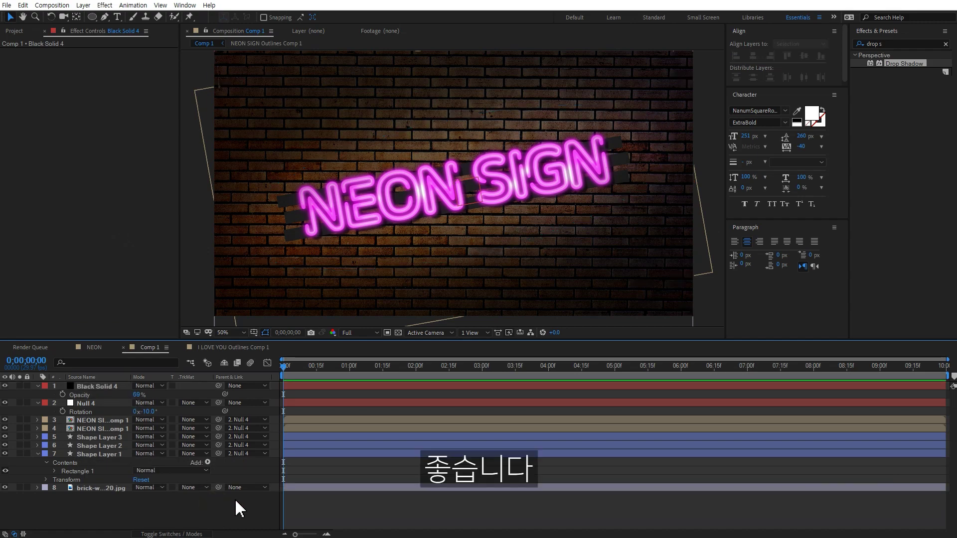
- Add a full-size magenta solid using a colour sampled from the neon tubes
{"action": "right_click", "coordinate": [223, 503]}
{"action": "mouse_move", "coordinate": [277, 395]}
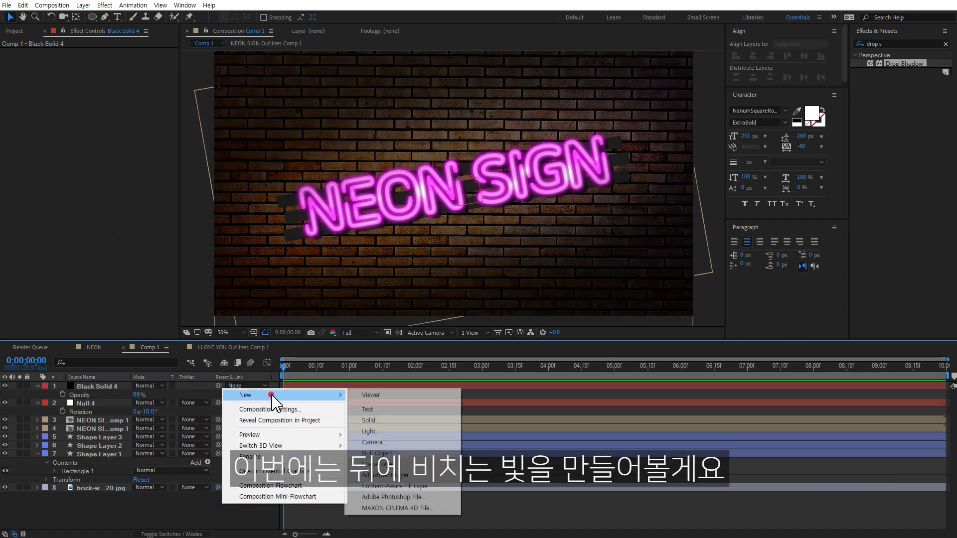
{"action": "left_click", "coordinate": [394, 421]}
{"action": "left_click", "coordinate": [657, 255]}
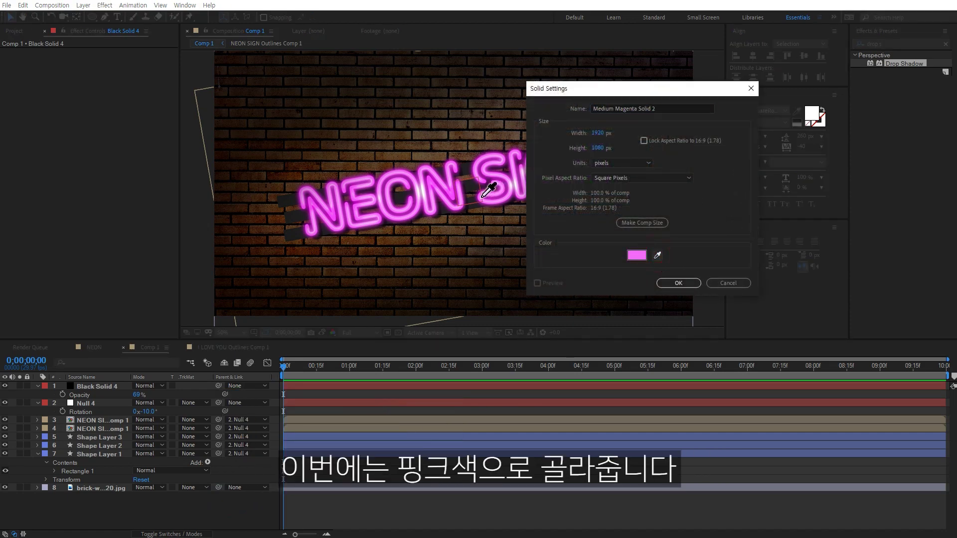
{"action": "left_click", "coordinate": [451, 195]}
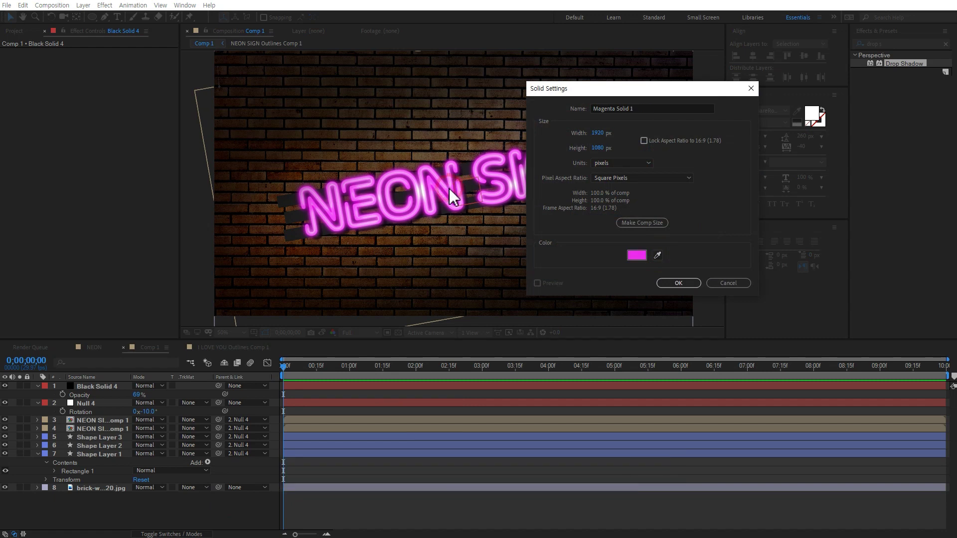
{"action": "left_click", "coordinate": [677, 282]}
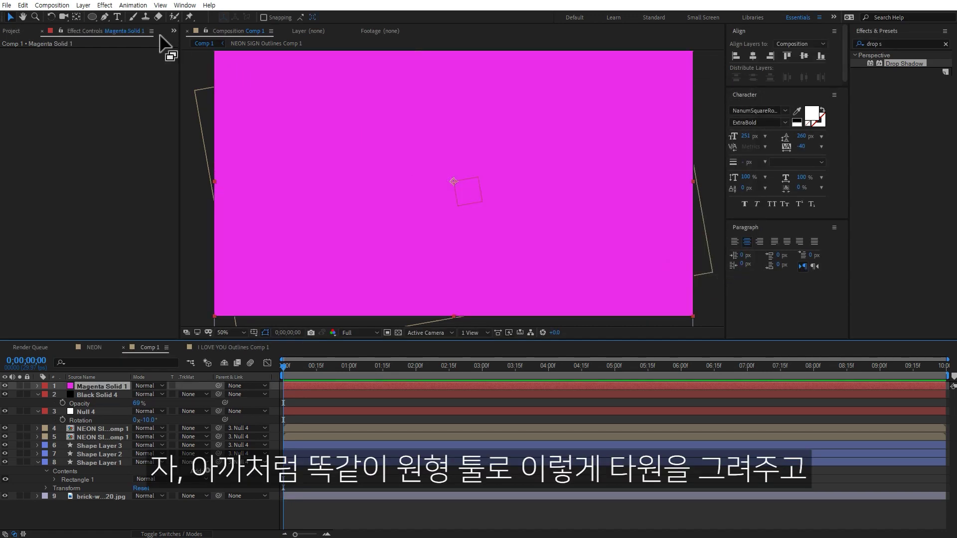
- Draw a wide elliptical mask over the neon text on the magenta solid and feather it 139 pixels
{"action": "left_click", "coordinate": [90, 18]}
{"action": "left_click_drag", "start_coordinate": [230, 153], "coordinate": [672, 237]}
{"action": "double_click", "coordinate": [672, 194]}
{"action": "left_click_drag", "start_coordinate": [639, 202], "coordinate": [653, 197]}
{"action": "key", "text": "f"}
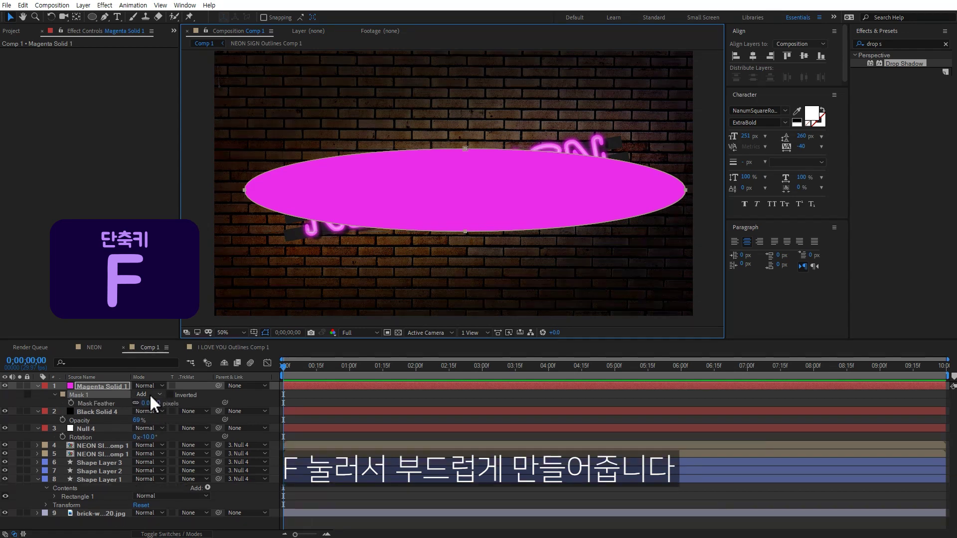
{"action": "left_click_drag", "start_coordinate": [153, 404], "coordinate": [220, 400]}
- Rotate the magenta solid's mask to match the sign's tilt, then narrow it and centre it on the text
{"action": "double_click", "coordinate": [466, 231]}
{"action": "left_click_drag", "start_coordinate": [662, 271], "coordinate": [681, 237]}
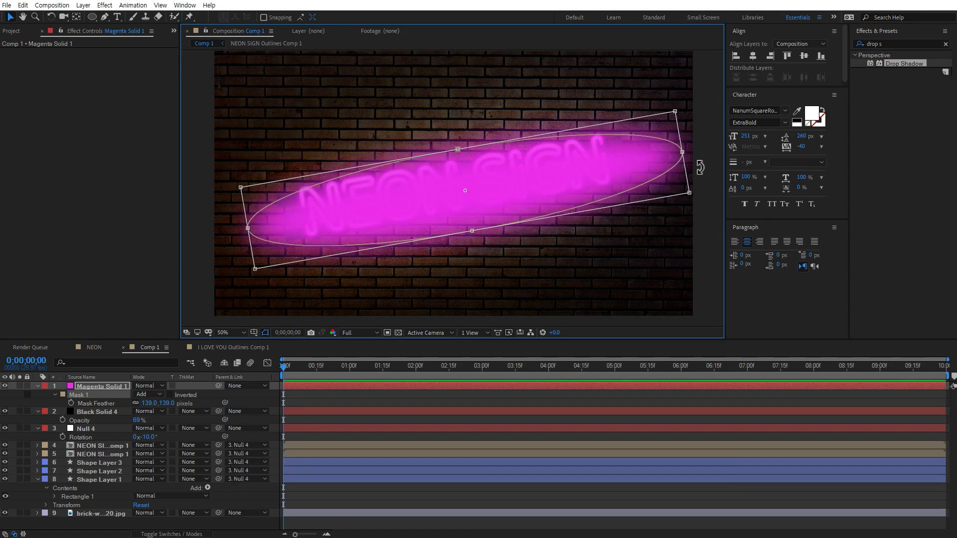
{"action": "left_click_drag", "start_coordinate": [683, 152], "coordinate": [636, 160]}
{"action": "left_click_drag", "start_coordinate": [580, 180], "coordinate": [594, 173]}
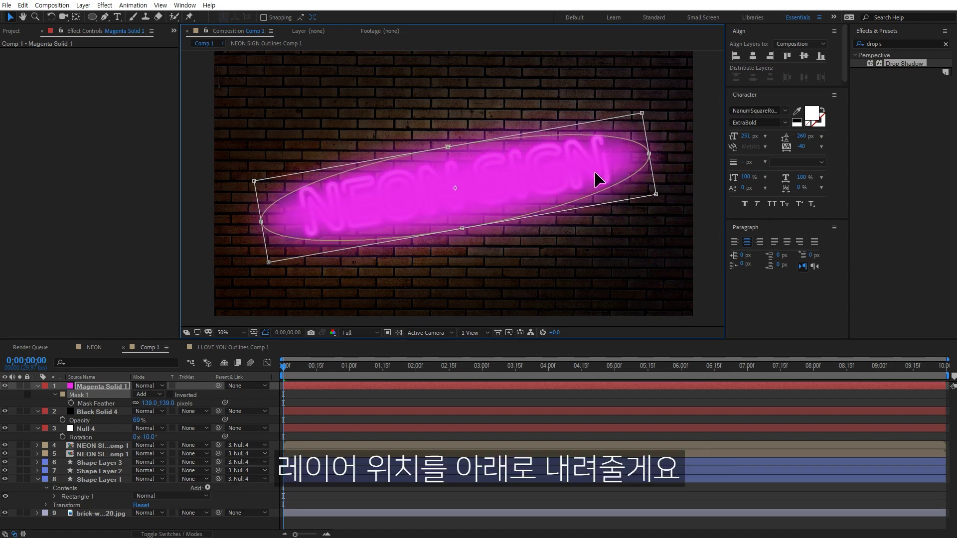
- Move the magenta solid directly below both NEON SIGN layers and set its blending mode to Overlay
{"action": "left_click_drag", "start_coordinate": [85, 385], "coordinate": [98, 437]}
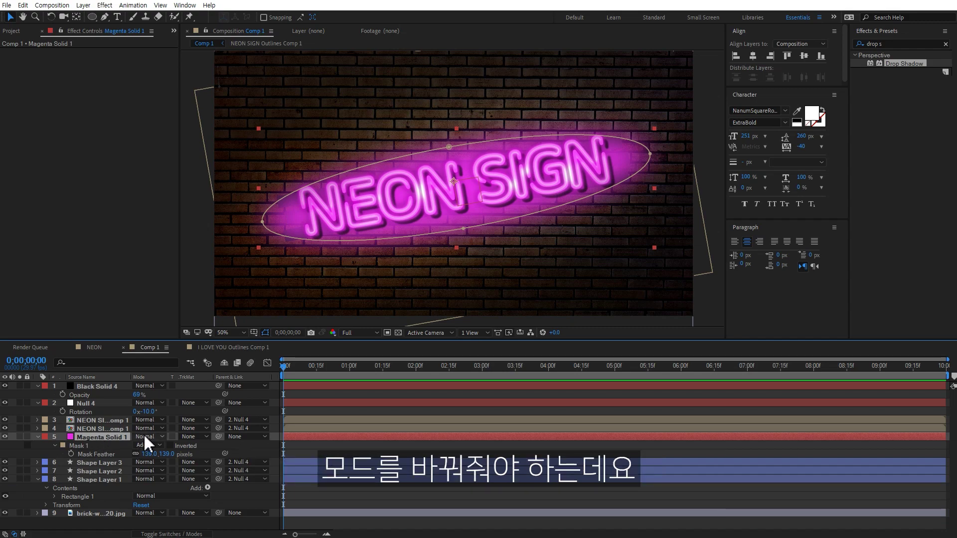
{"action": "left_click", "coordinate": [194, 437]}
{"action": "left_click", "coordinate": [160, 440]}
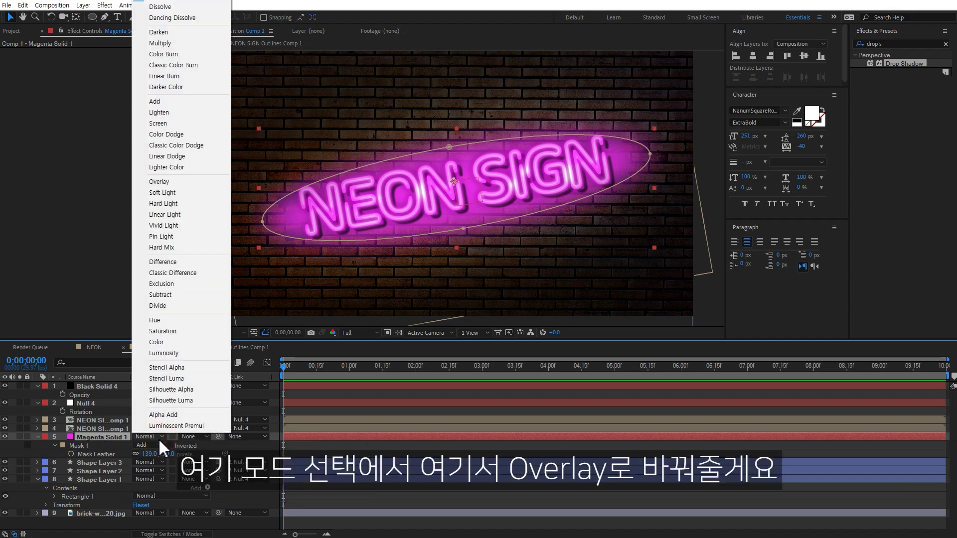
{"action": "left_click", "coordinate": [159, 181]}
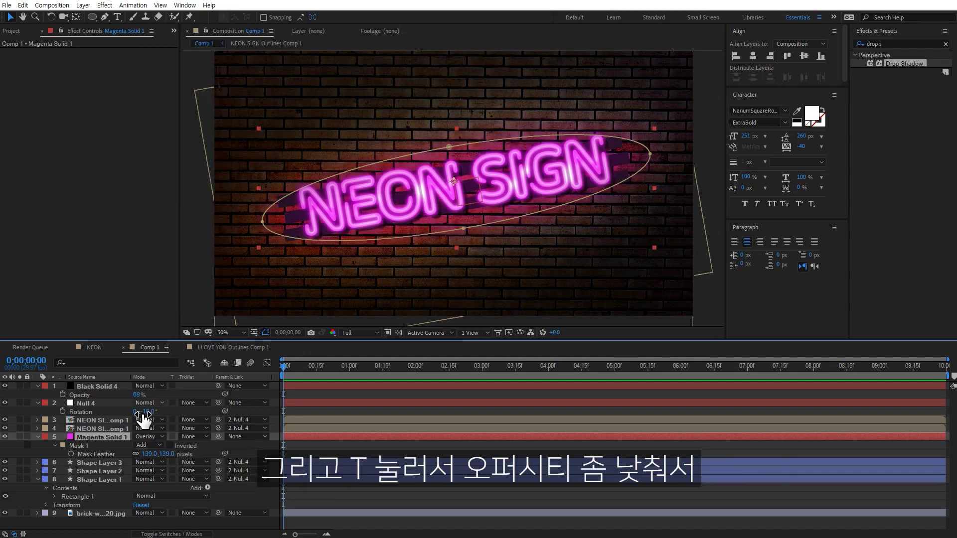
- Lower the magenta solid's opacity to 39%
{"action": "key", "text": "t"}
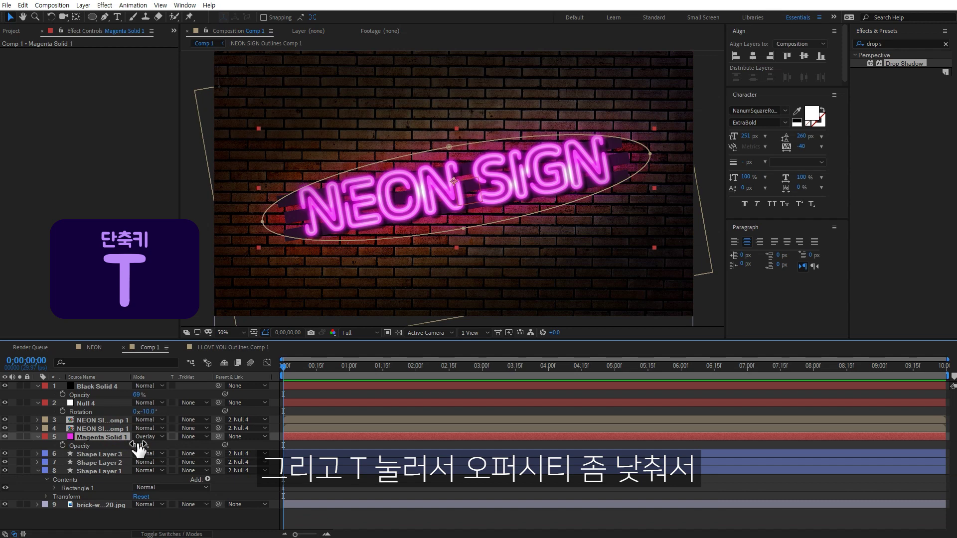
{"action": "left_click_drag", "start_coordinate": [138, 445], "coordinate": [98, 440]}
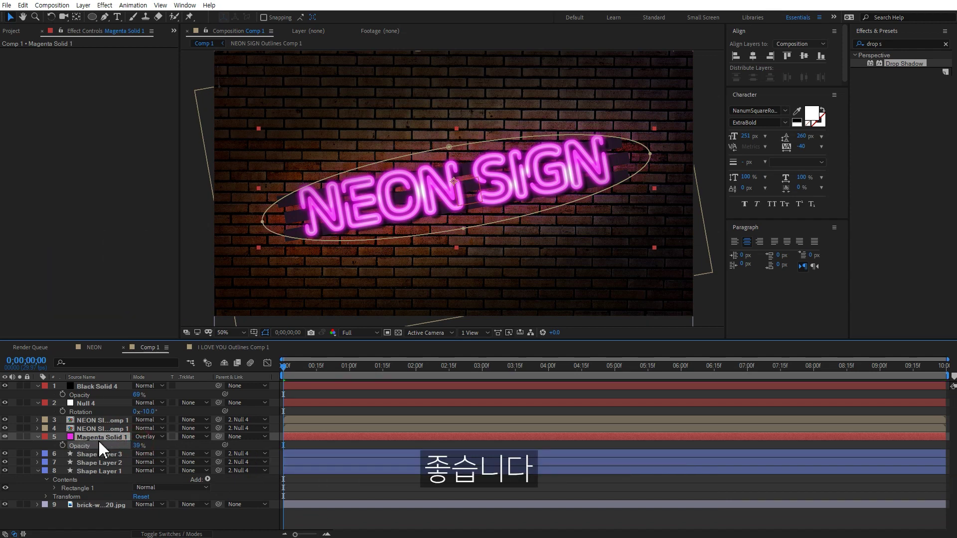
{"action": "left_click", "coordinate": [239, 521]}
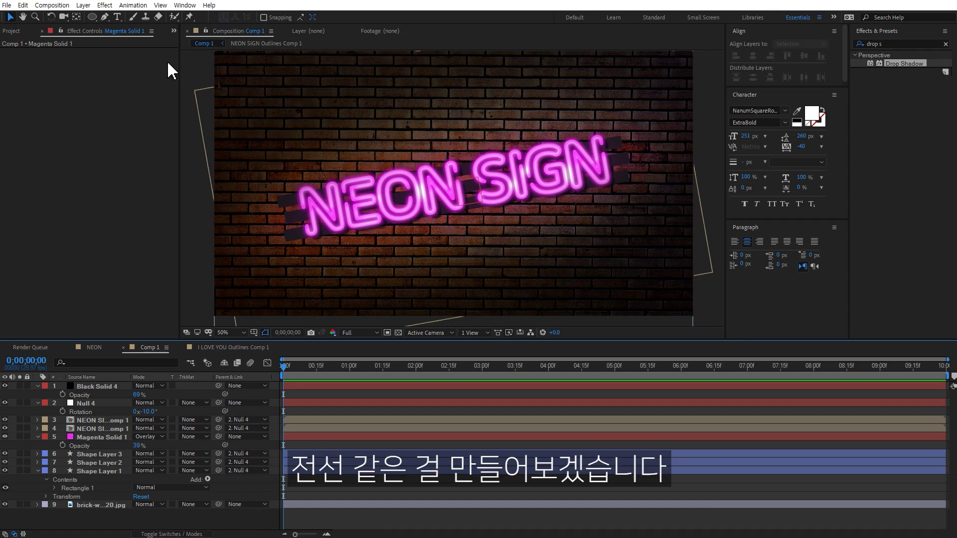
- Draw a cable path with the Pen tool, curving from the letter E over the N and straight down below the sign
{"action": "left_click", "coordinate": [106, 17]}
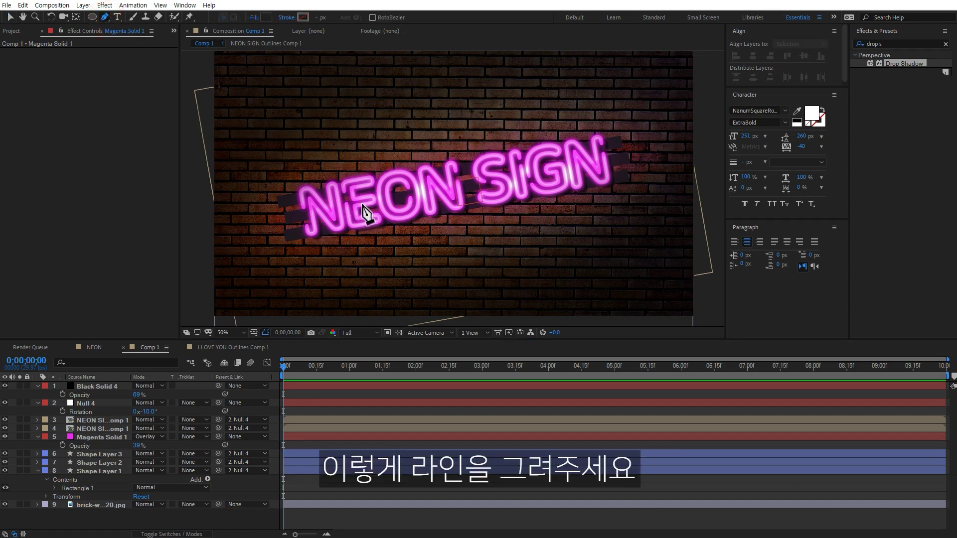
{"action": "left_click_drag", "start_coordinate": [370, 200], "coordinate": [364, 195]}
{"action": "left_click", "coordinate": [334, 206]}
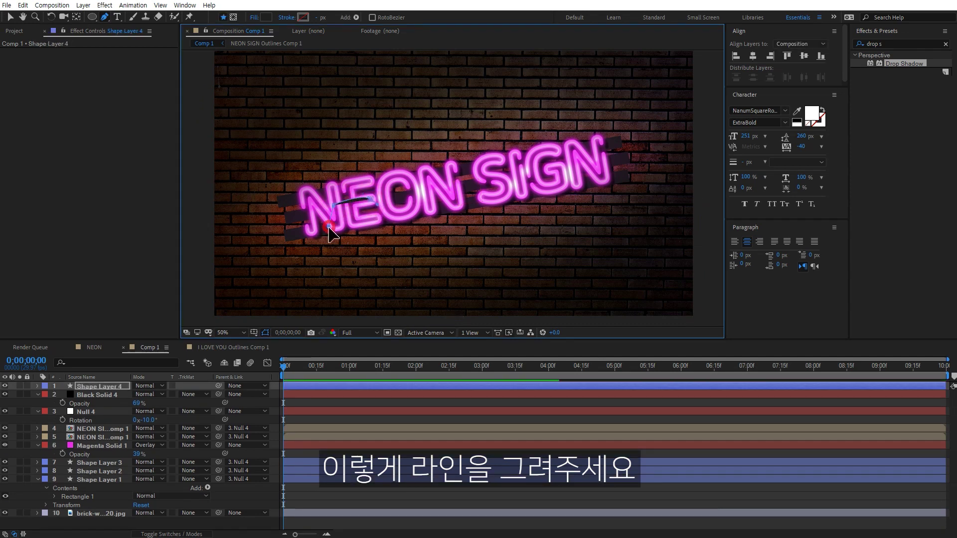
{"action": "left_click_drag", "start_coordinate": [328, 227], "coordinate": [328, 238]}
{"action": "left_click", "coordinate": [328, 289]}
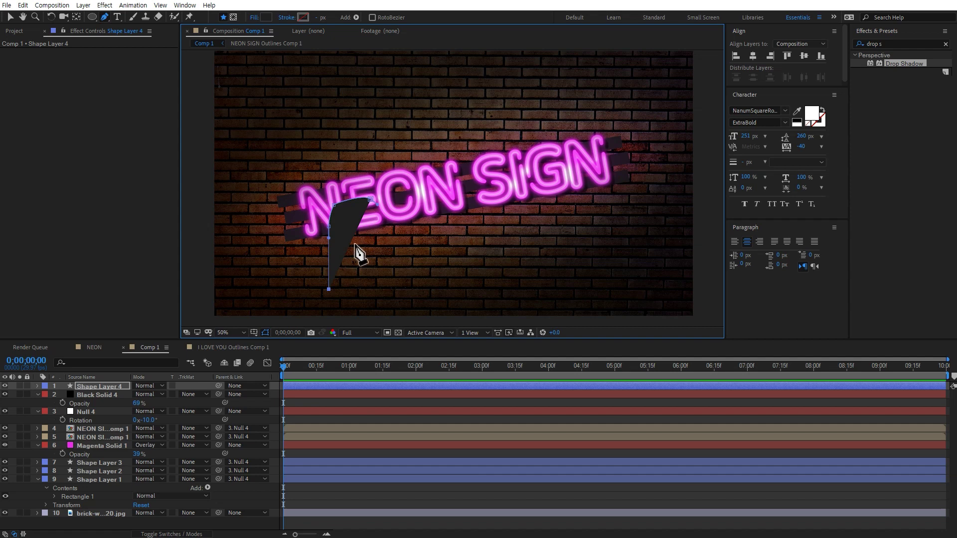
- Set the cable shape's fill to None and its stroke colour to black
{"action": "left_click", "coordinate": [254, 17]}
{"action": "left_click", "coordinate": [588, 166]}
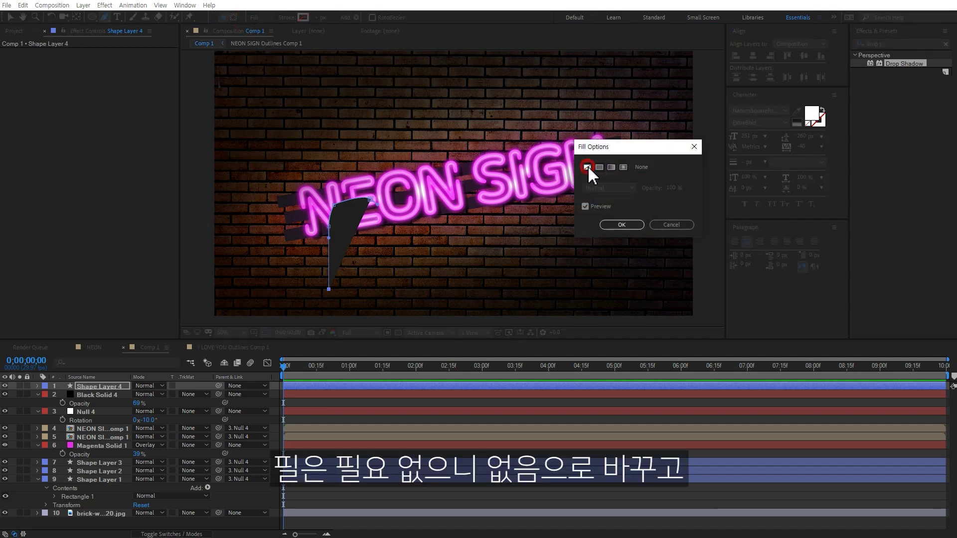
{"action": "left_click", "coordinate": [622, 223]}
{"action": "left_click", "coordinate": [300, 18]}
{"action": "left_click_drag", "start_coordinate": [666, 259], "coordinate": [617, 320]}
{"action": "left_click", "coordinate": [842, 202]}
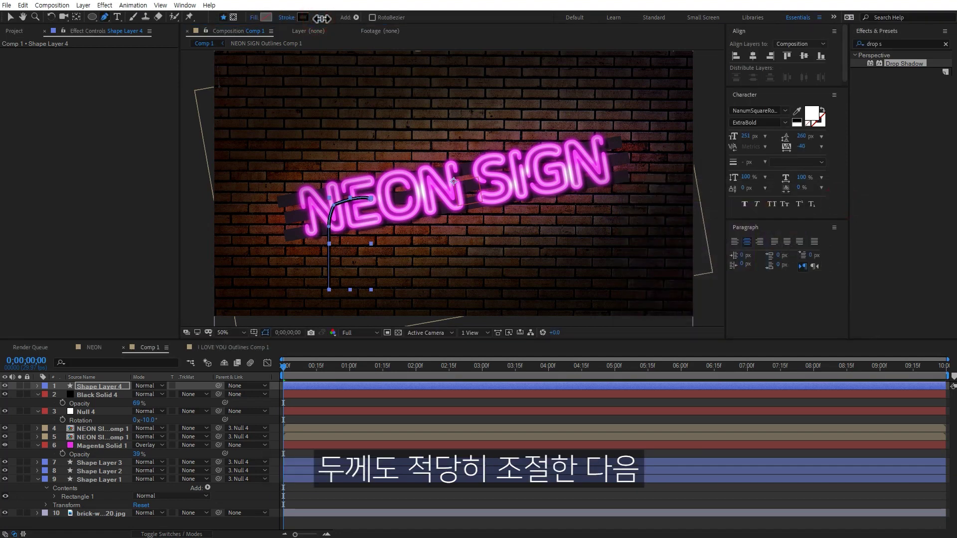
- Move the cable's shape layer directly below the magenta solid so the cable runs behind the sign
{"action": "left_click", "coordinate": [83, 394]}
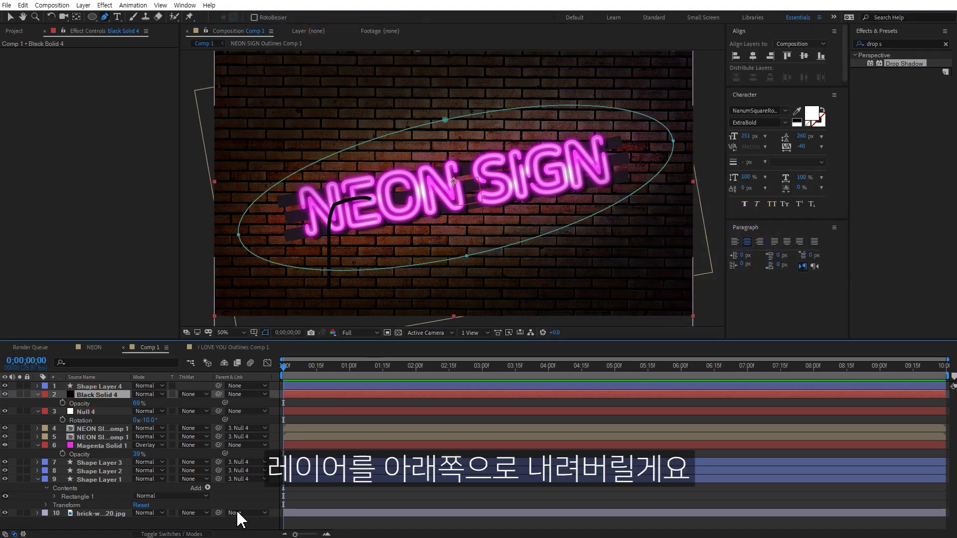
{"action": "left_click", "coordinate": [323, 489]}
{"action": "left_click_drag", "start_coordinate": [117, 386], "coordinate": [117, 455]}
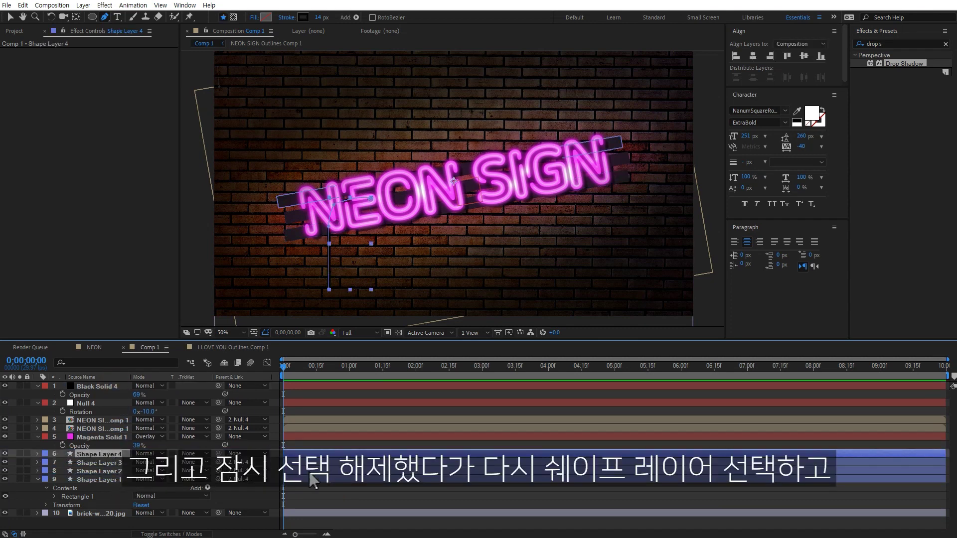
- Draw a second, shorter cable with the Pen tool on the same shape layer, curving from behind NEON's last letters to below the sign
{"action": "left_click", "coordinate": [362, 503]}
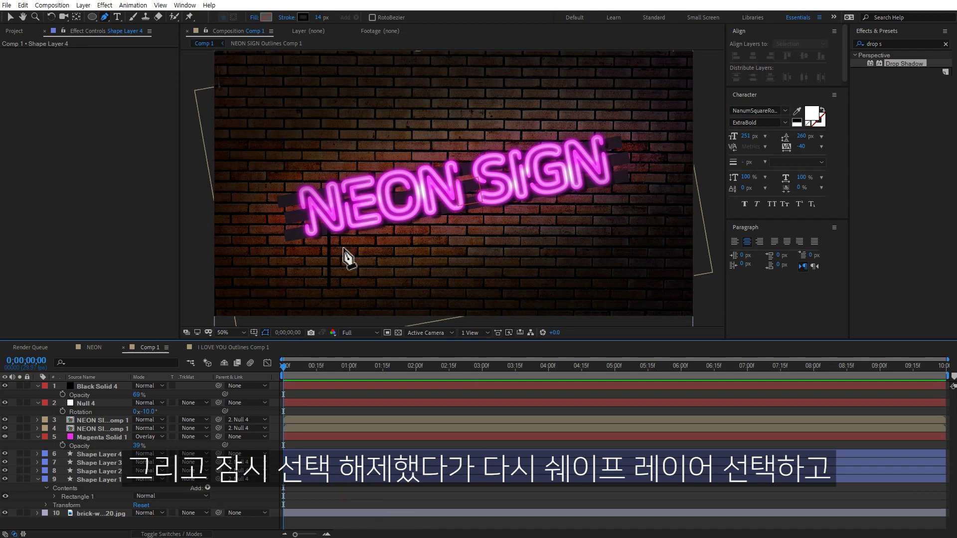
{"action": "left_click", "coordinate": [109, 453]}
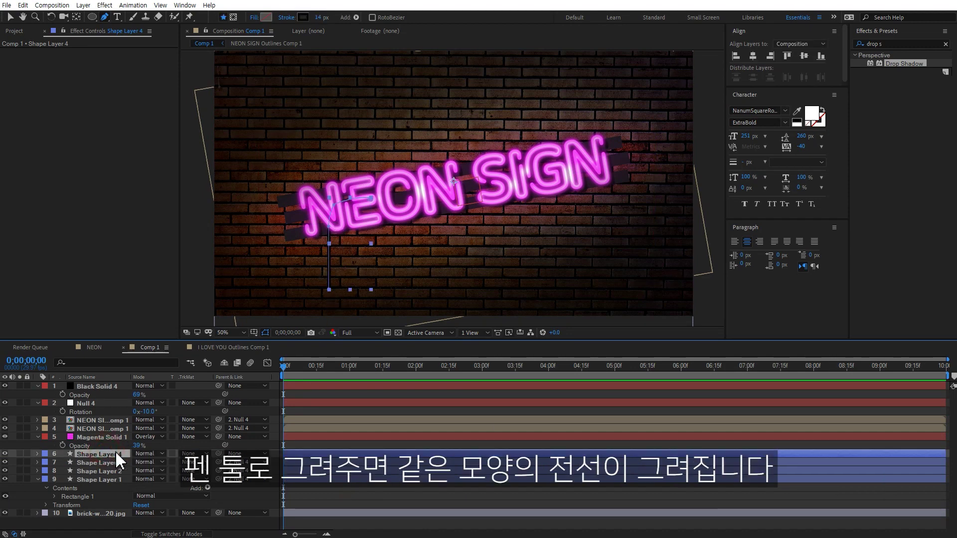
{"action": "left_click_drag", "start_coordinate": [390, 201], "coordinate": [425, 208]}
{"action": "left_click_drag", "start_coordinate": [423, 246], "coordinate": [423, 266]}
{"action": "left_click", "coordinate": [369, 487]}
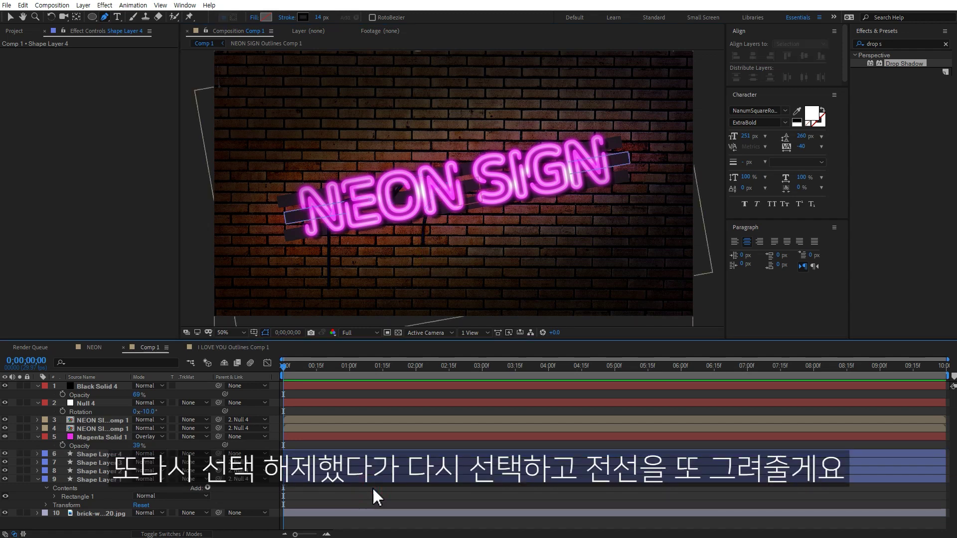
- Add a third cable to the cable shape layer, rising from the I of SIGN, arching over the G and N, and dropping below the sign
{"action": "left_click", "coordinate": [99, 437]}
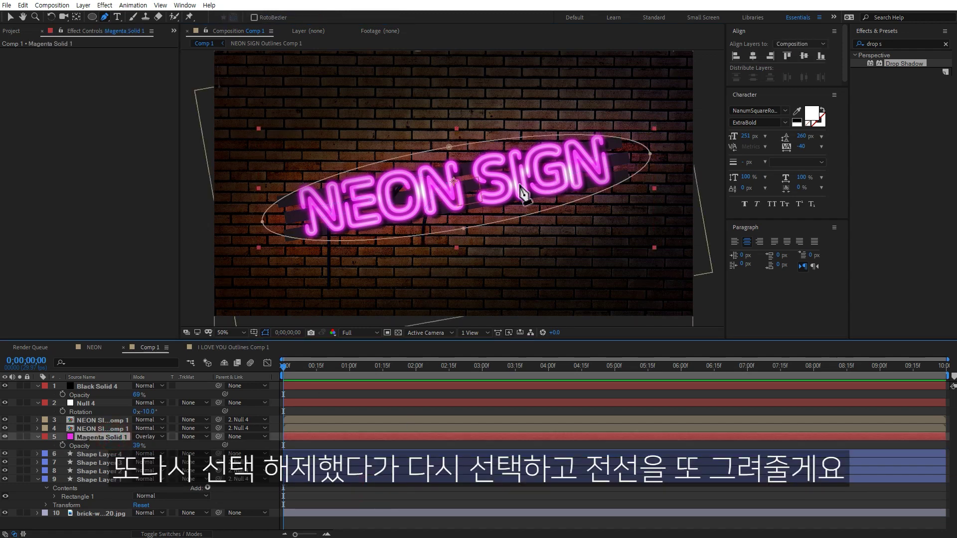
{"action": "left_click", "coordinate": [110, 454]}
{"action": "left_click_drag", "start_coordinate": [530, 184], "coordinate": [542, 171]}
{"action": "left_click_drag", "start_coordinate": [585, 136], "coordinate": [603, 178]}
{"action": "left_click_drag", "start_coordinate": [581, 226], "coordinate": [581, 261]}
{"action": "left_click", "coordinate": [580, 286]}
{"action": "left_click", "coordinate": [342, 522]}
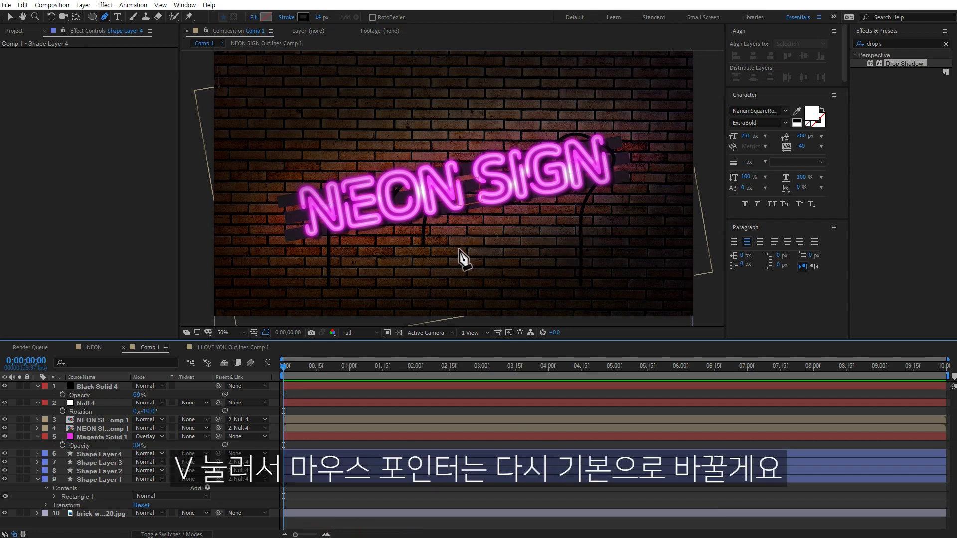
{"action": "key", "text": "v"}
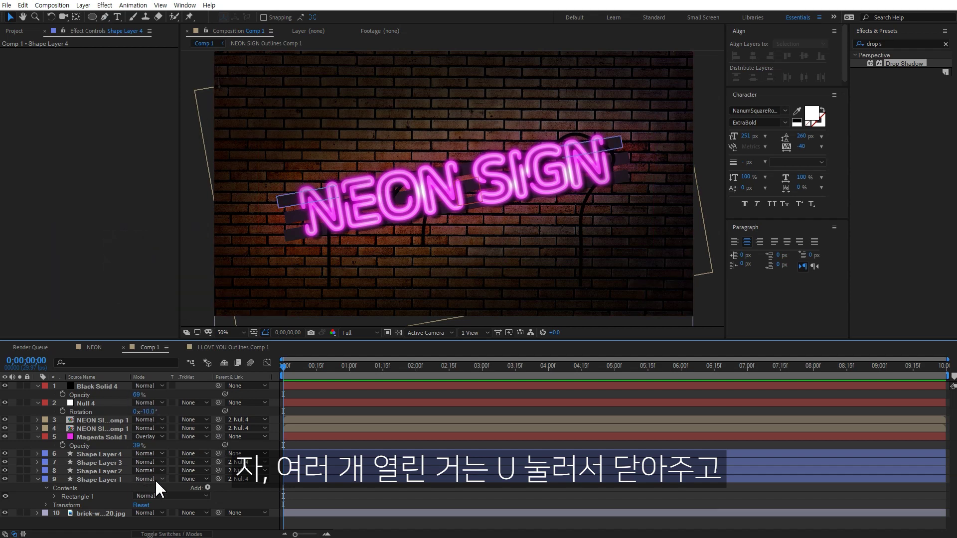
- Collapse the expanded layer properties and toggle the upper NEON SIGN layer's visibility to compare its lit and unlit looks
{"action": "key", "text": "u"}
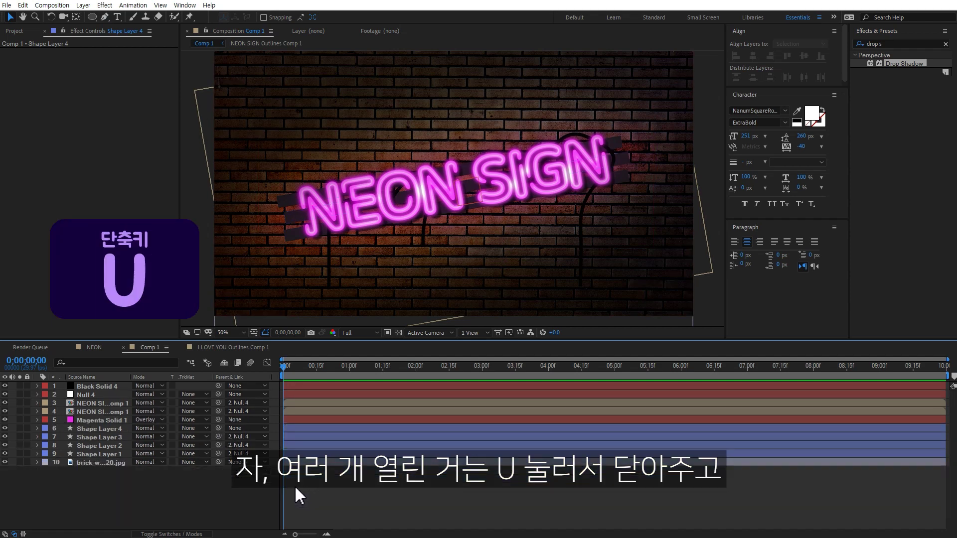
{"action": "left_click", "coordinate": [101, 403]}
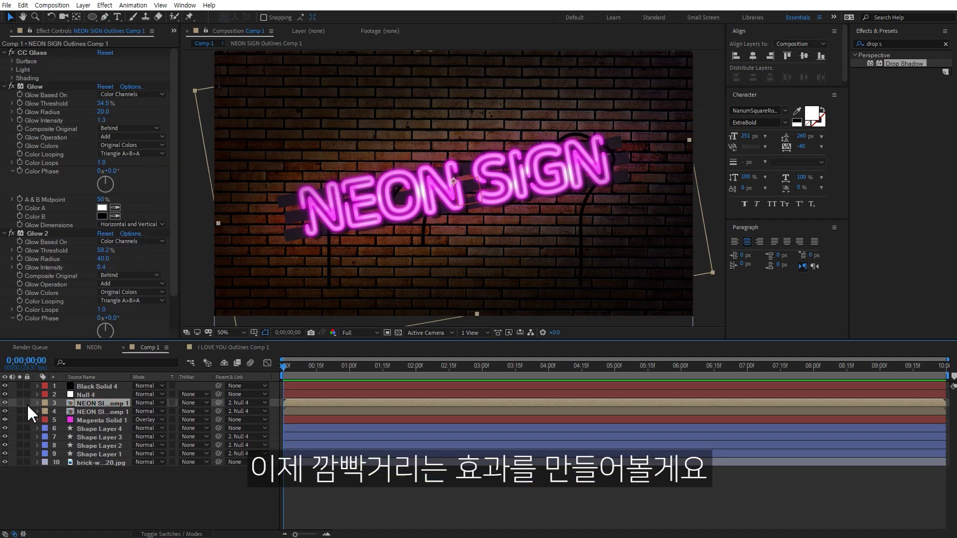
{"action": "left_click", "coordinate": [5, 403]}
{"action": "left_click", "coordinate": [5, 403]}
{"action": "left_click", "coordinate": [5, 403]}
{"action": "left_click", "coordinate": [5, 403]}
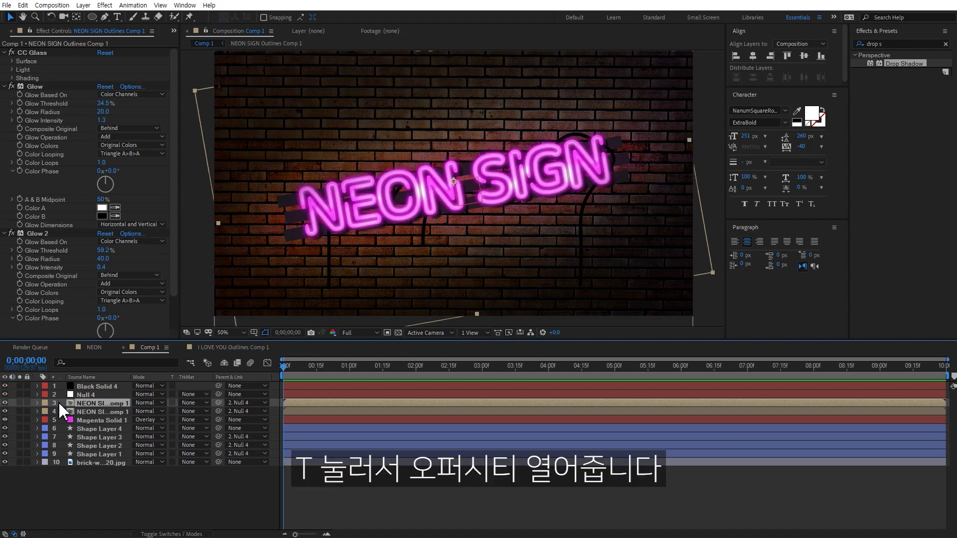
- Keyframe the upper NEON SIGN layer's Opacity at 0% on frame 13 and 100% on frame 14
{"action": "key", "text": "t"}
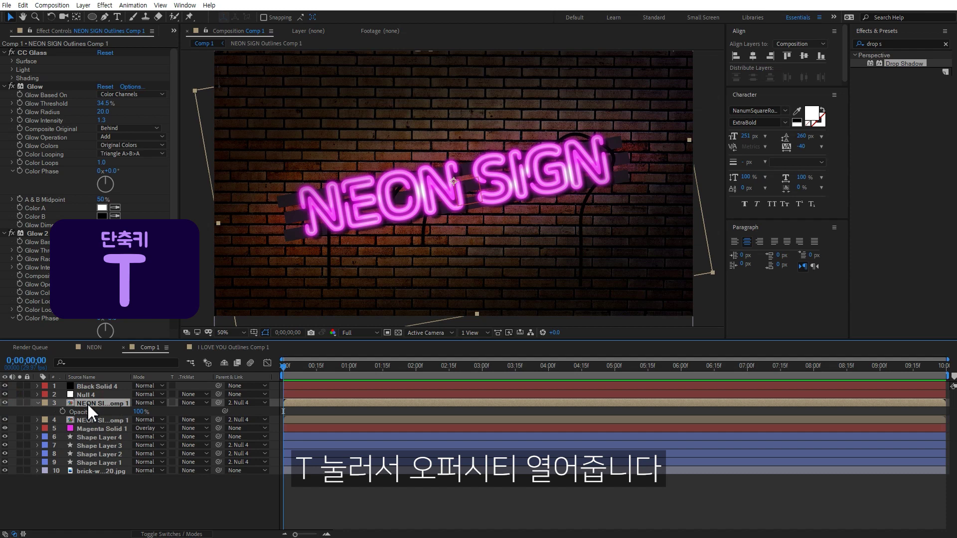
{"action": "left_click_drag", "start_coordinate": [310, 367], "coordinate": [314, 367]}
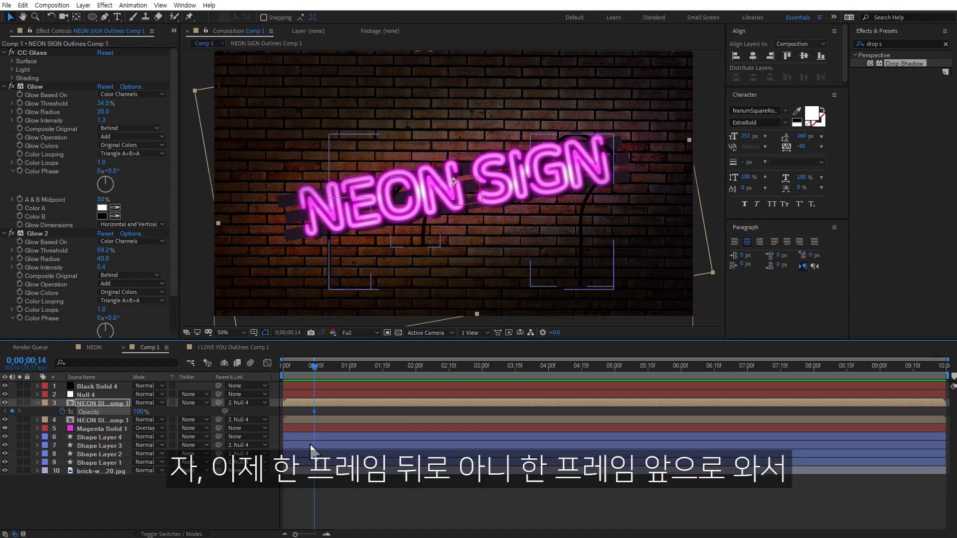
{"action": "key", "text": "Page_Down"}
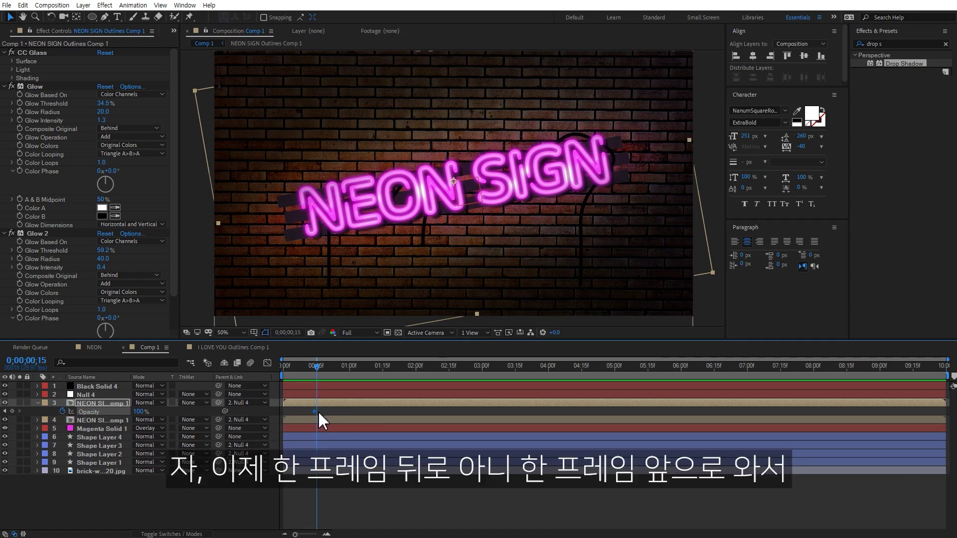
{"action": "key", "text": "Page_Up"}
{"action": "key", "text": "Page_Up"}
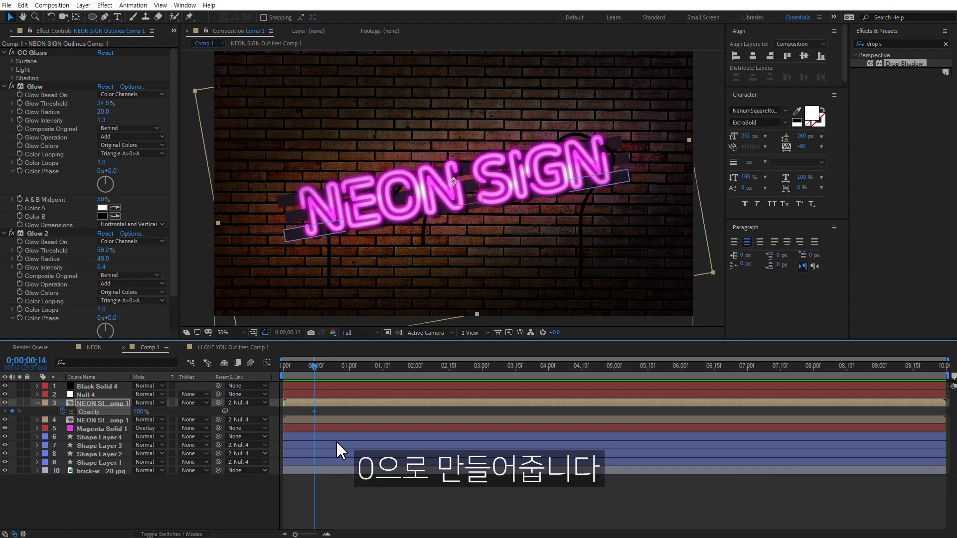
{"action": "left_click", "coordinate": [142, 412]}
{"action": "type", "text": "0"}
{"action": "left_click", "coordinate": [171, 411]}
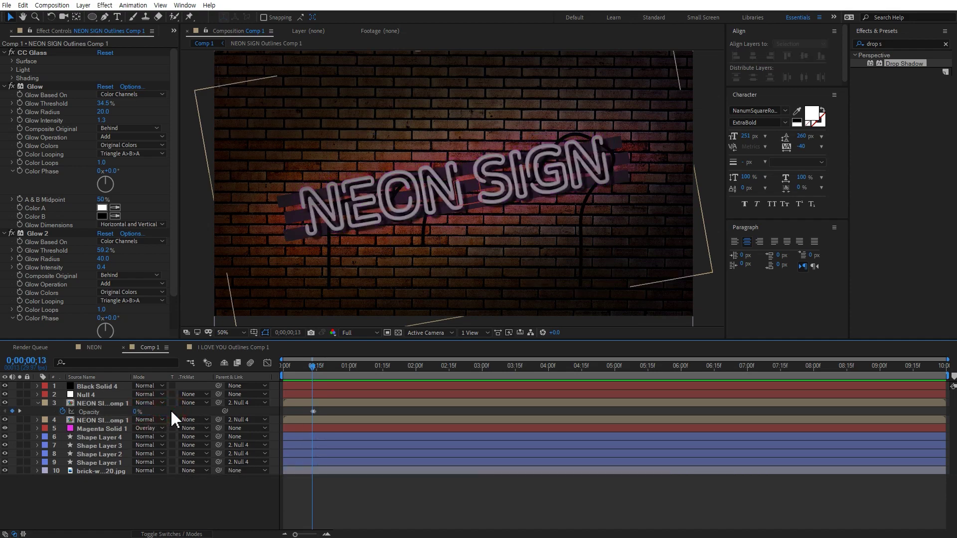
- Add Opacity keyframes of 100% on frame 16 and 0% on frame 17, and preview the flicker
{"action": "left_click_drag", "start_coordinate": [279, 374], "coordinate": [321, 373]}
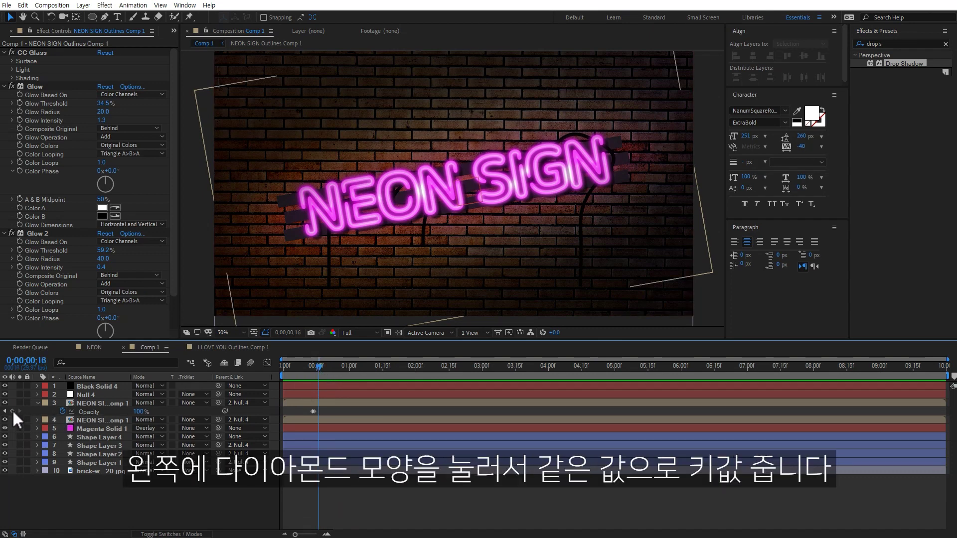
{"action": "left_click", "coordinate": [12, 411]}
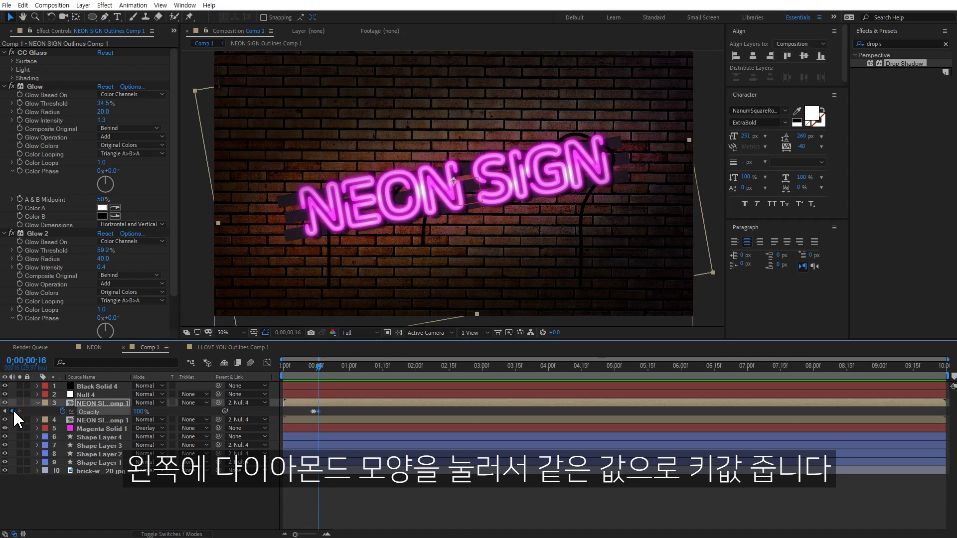
{"action": "key", "text": "Page_Down"}
{"action": "left_click", "coordinate": [141, 412]}
{"action": "type", "text": "0"}
{"action": "left_click", "coordinate": [179, 411]}
{"action": "key", "text": "space"}
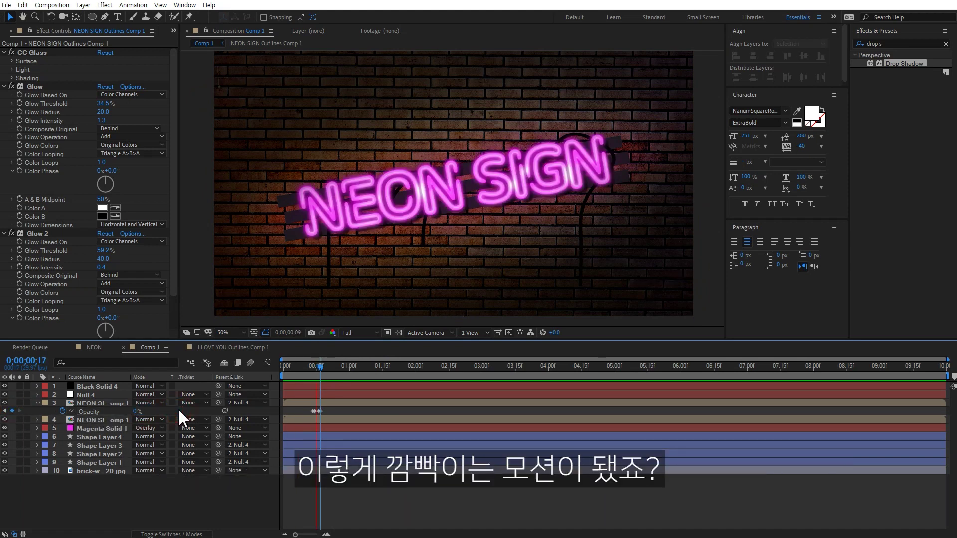
{"action": "key", "text": "space"}
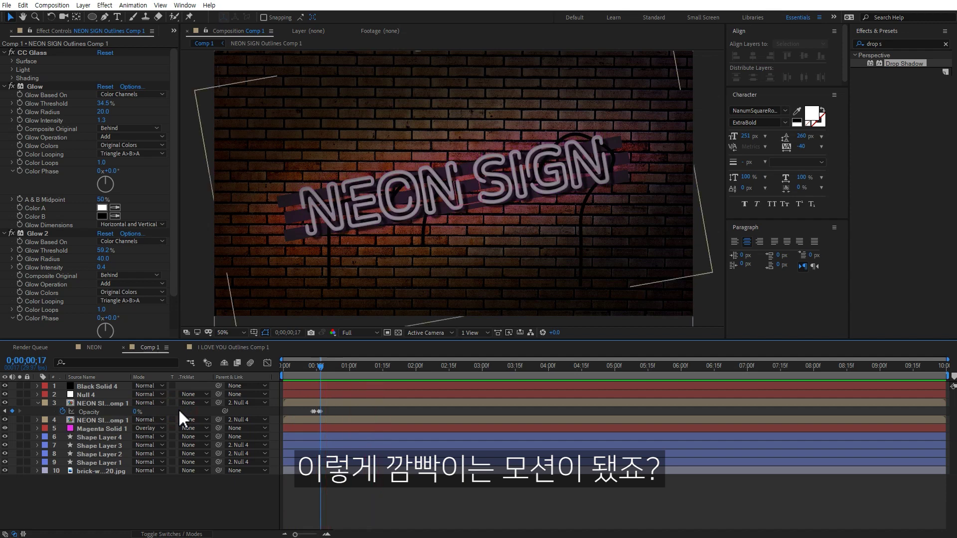
- Add Opacity keyframes of 0% on frame 19 and 100% on frame 20 to the upper NEON SIGN layer
{"action": "key", "text": "Page_Down"}
{"action": "key", "text": "Page_Down"}
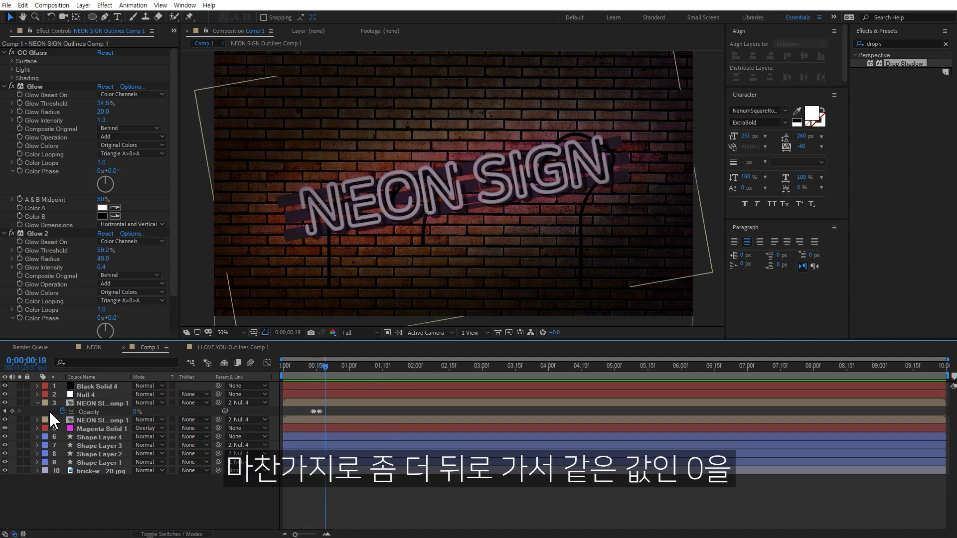
{"action": "left_click", "coordinate": [12, 411]}
{"action": "key", "text": "Page_Down"}
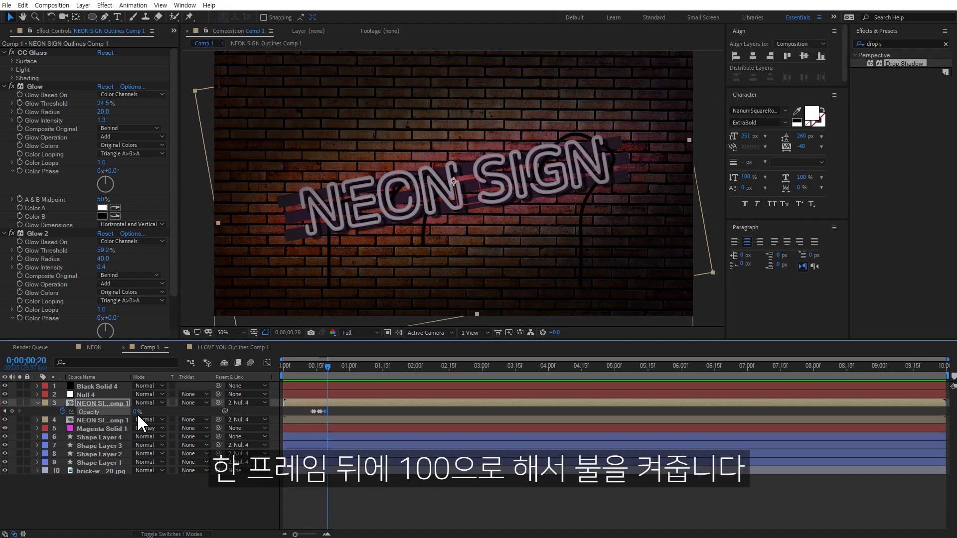
{"action": "left_click_drag", "start_coordinate": [135, 411], "coordinate": [230, 416]}
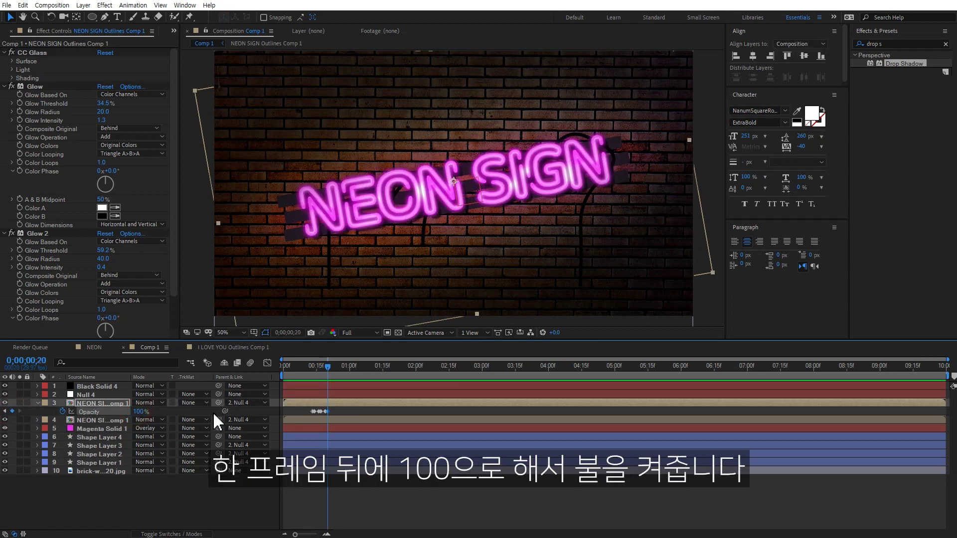
- Hold the Opacity at 100% with a keyframe on frame 22 and set it to 0% on frame 23
{"action": "key", "text": "Page_Down"}
{"action": "key", "text": "Page_Down"}
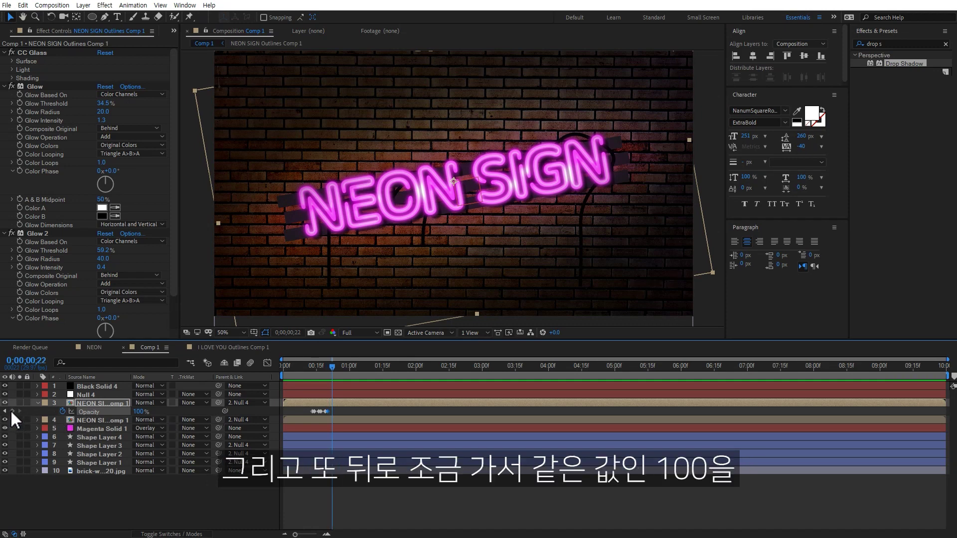
{"action": "key", "text": "Page_Down"}
{"action": "left_click", "coordinate": [138, 412]}
{"action": "type", "text": "0"}
{"action": "left_click", "coordinate": [175, 412]}
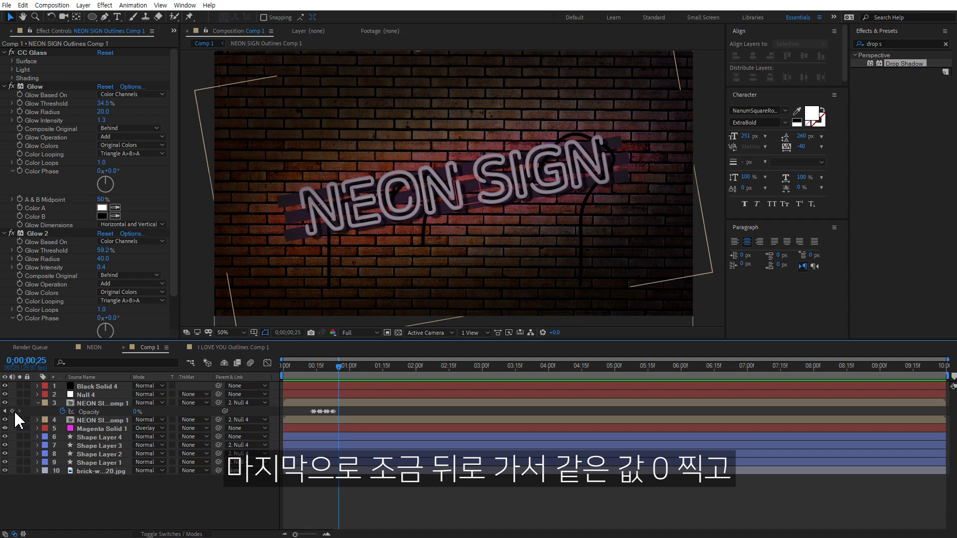
- Finish the flicker with Opacity keyframes of 0% on frame 25 and 100% on frame 26
{"action": "left_click", "coordinate": [13, 411]}
{"action": "key", "text": "Page_Down"}
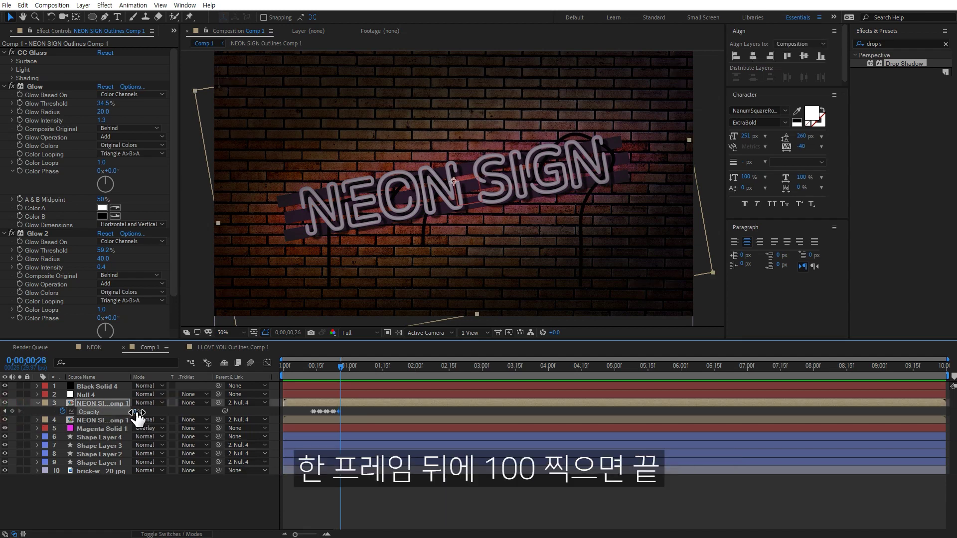
{"action": "type", "text": "100"}
{"action": "key", "text": "Return"}
{"action": "left_click", "coordinate": [378, 490]}
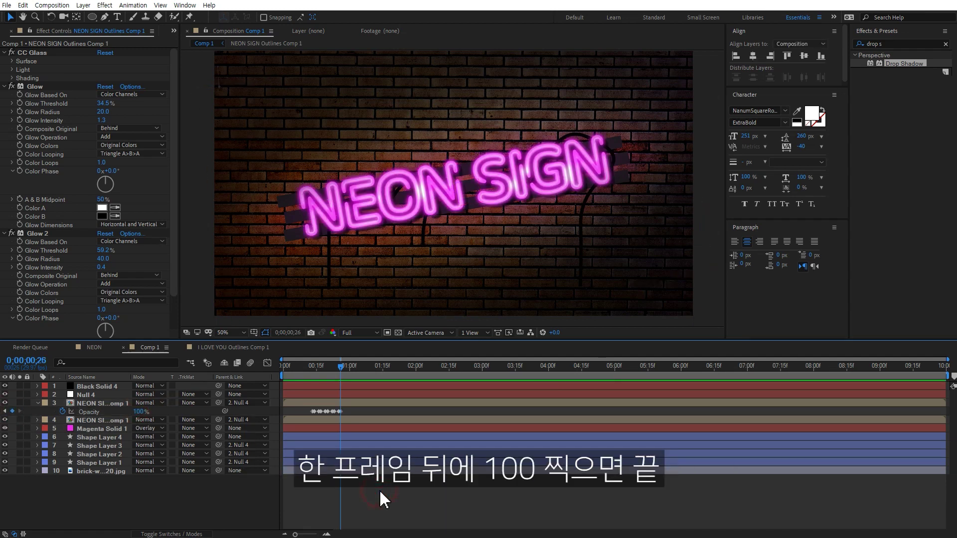
- Preview the flicker and shift the last six Opacity keyframes two frames later, starting at frame 21
{"action": "key", "text": "space"}
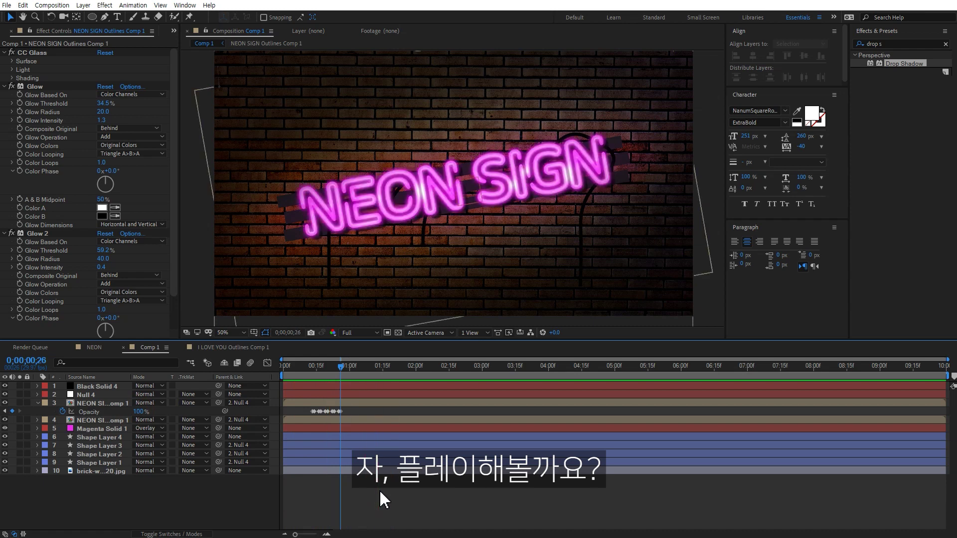
{"action": "key", "text": "equal"}
{"action": "key", "text": "equal"}
{"action": "key", "text": "space"}
{"action": "left_click_drag", "start_coordinate": [352, 494], "coordinate": [560, 497]}
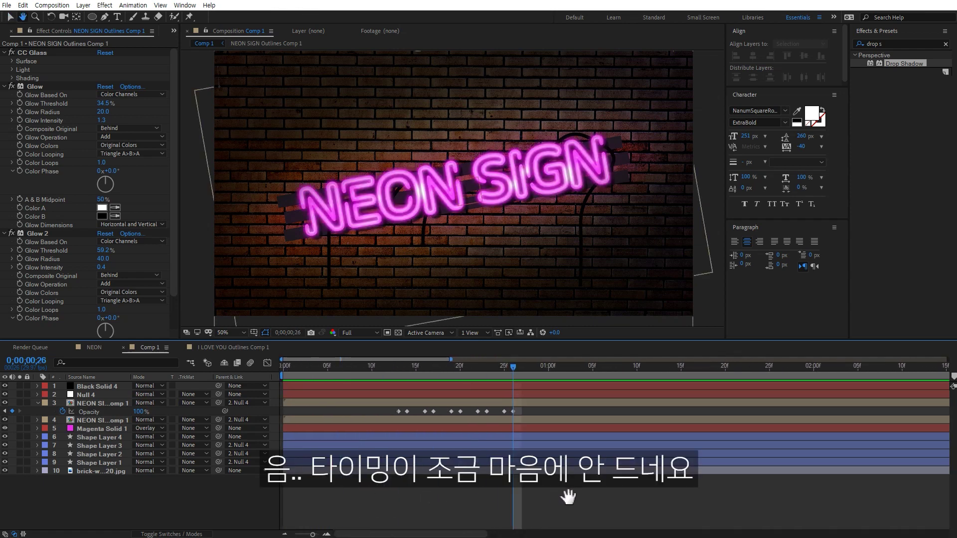
{"action": "left_click_drag", "start_coordinate": [397, 369], "coordinate": [485, 380]}
{"action": "left_click_drag", "start_coordinate": [528, 408], "coordinate": [468, 412]}
{"action": "key", "text": "space"}
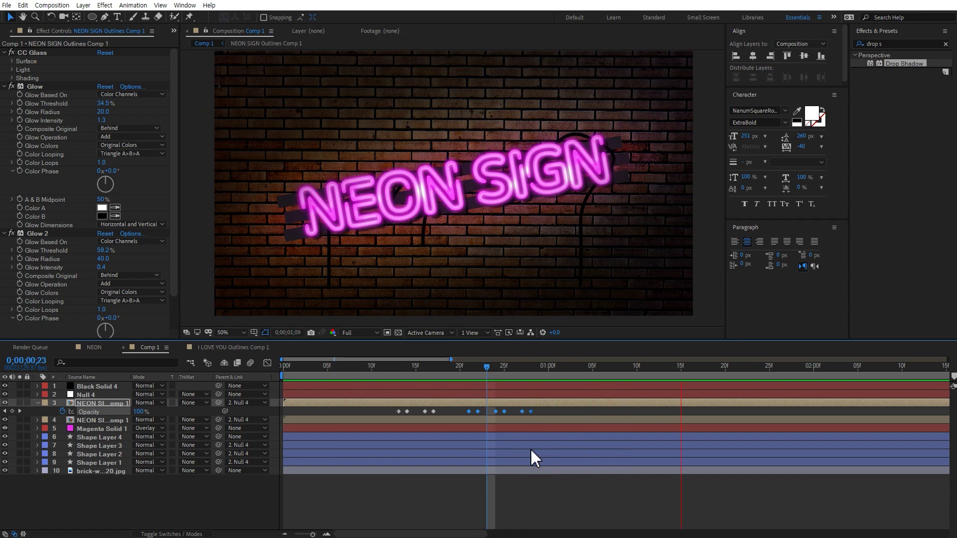
{"action": "key", "text": "space"}
- Copy all Opacity keyframes from the upper NEON SIGN layer and paste them onto the magenta solid at frame 13
{"action": "left_click_drag", "start_coordinate": [448, 369], "coordinate": [402, 373]}
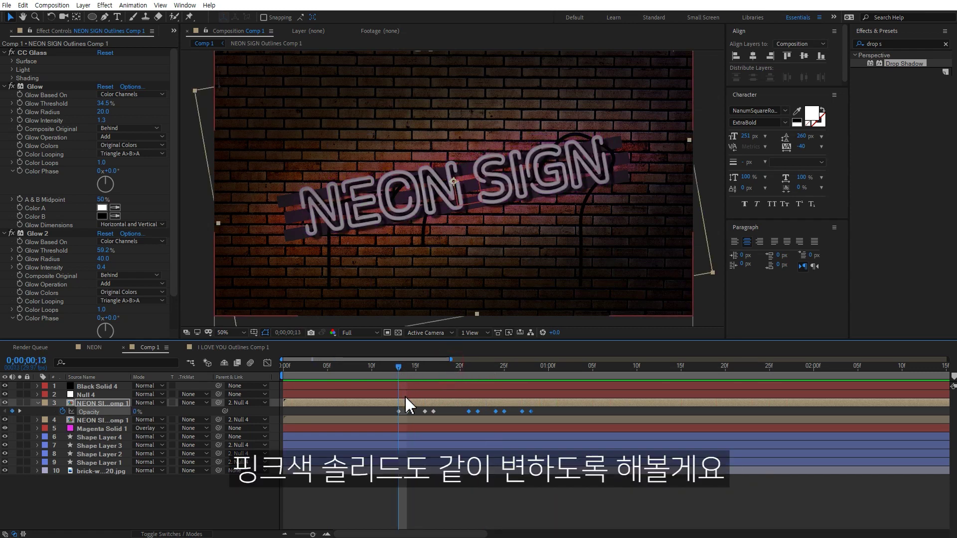
{"action": "left_click", "coordinate": [115, 430]}
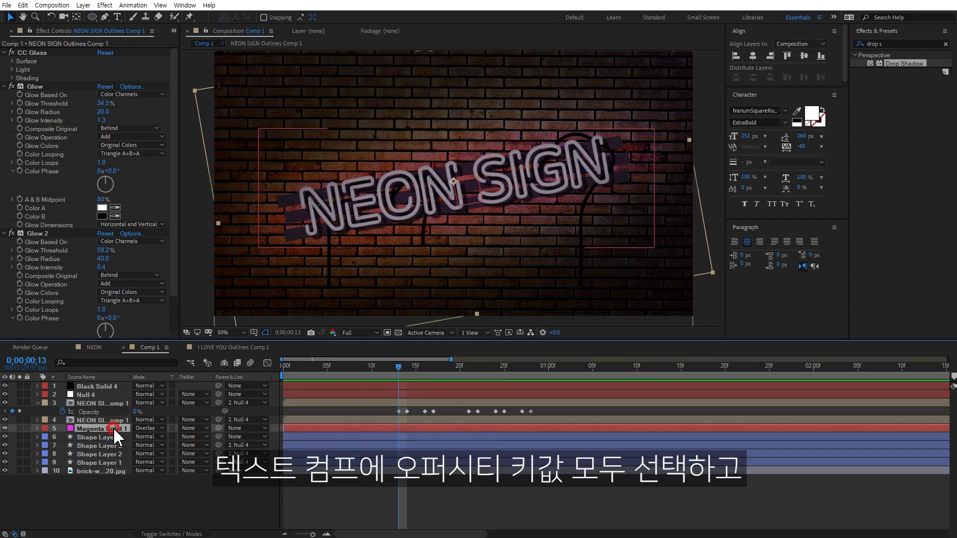
{"action": "left_click_drag", "start_coordinate": [550, 409], "coordinate": [392, 417]}
{"action": "key", "text": "ctrl+c"}
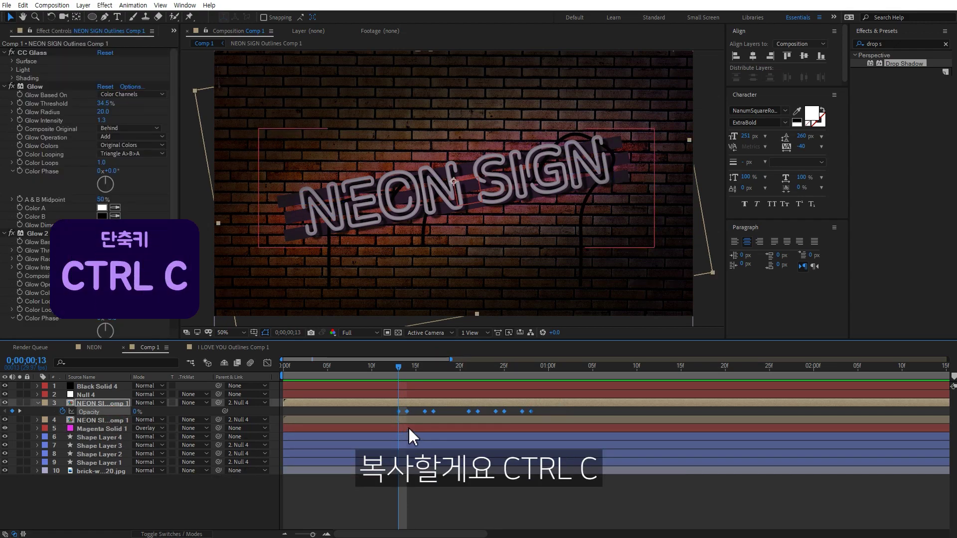
{"action": "left_click", "coordinate": [410, 429]}
{"action": "key", "text": "t"}
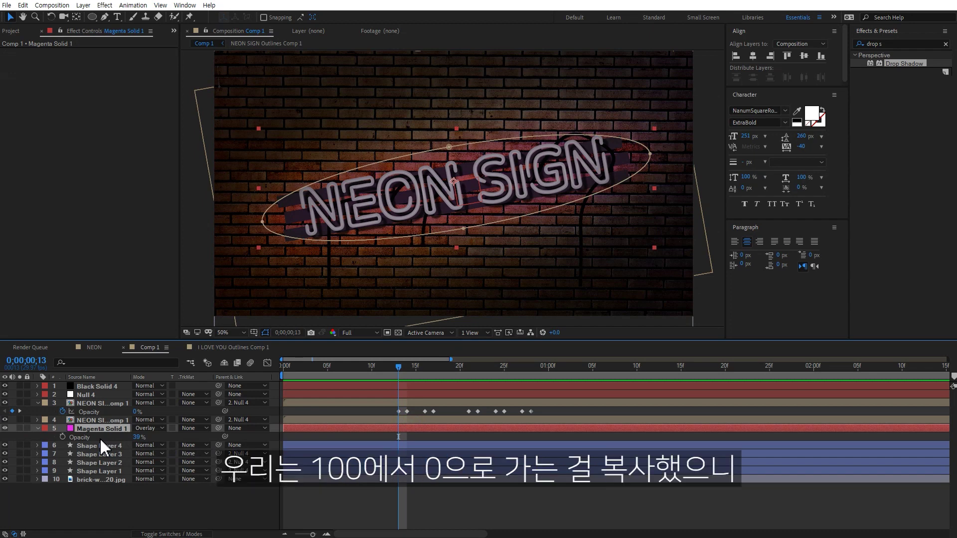
{"action": "key", "text": "ctrl+v"}
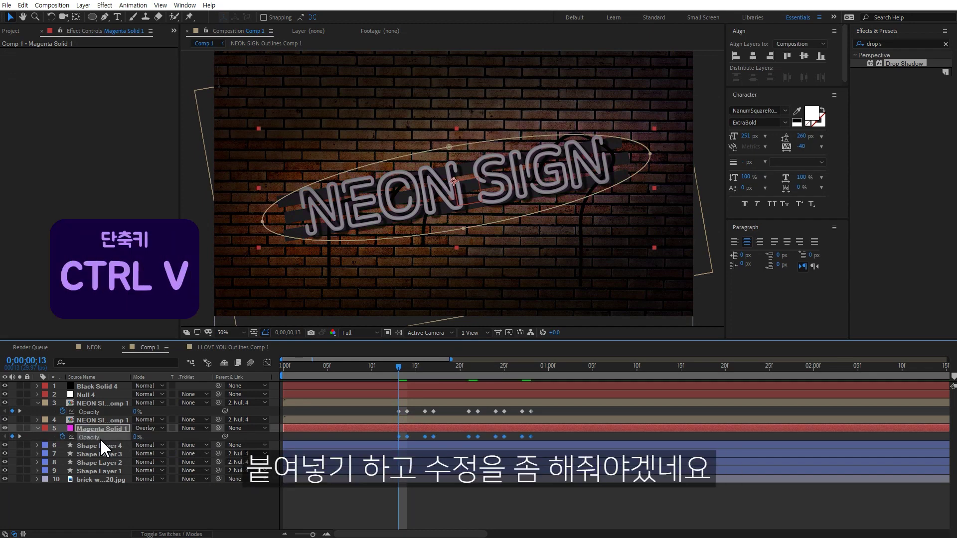
- Set the magenta solid's Opacity keyframes on frames 14, 16, 22, 24 and 28 to 39% and preview the flicker
{"action": "left_click", "coordinate": [414, 436]}
{"action": "left_click", "coordinate": [407, 367]}
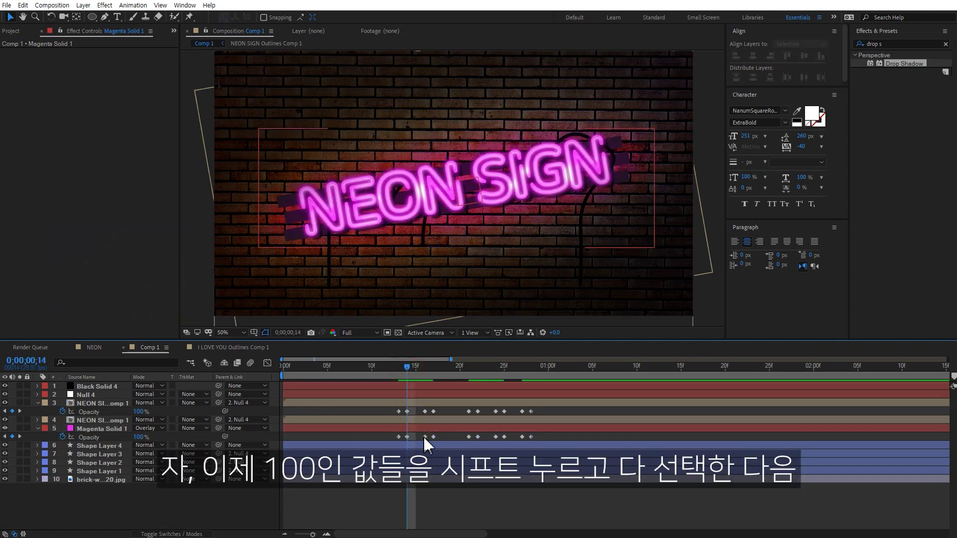
{"action": "left_click", "coordinate": [407, 437]}
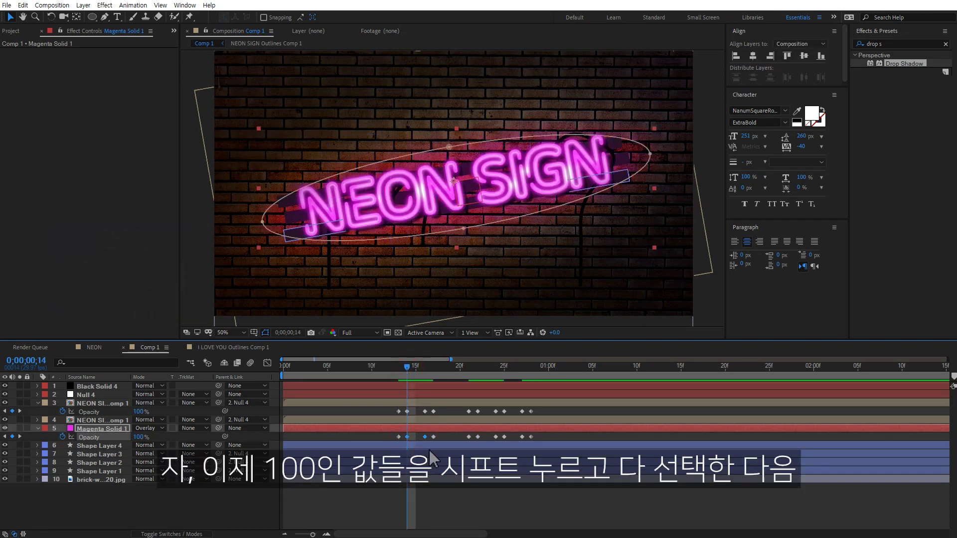
{"action": "left_click", "coordinate": [478, 436], "text": "shift"}
{"action": "left_click", "coordinate": [496, 437], "text": "shift"}
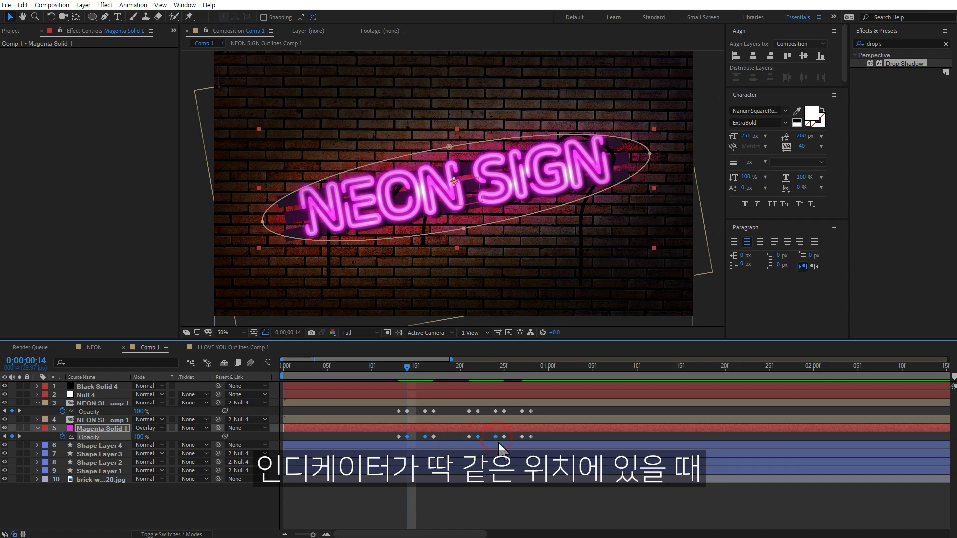
{"action": "left_click", "coordinate": [531, 437], "text": "shift"}
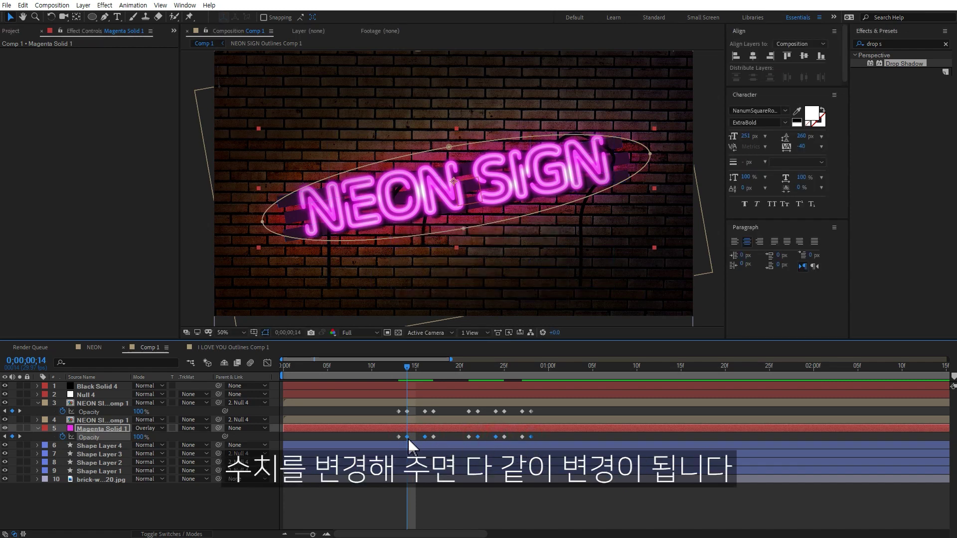
{"action": "left_click", "coordinate": [142, 437]}
{"action": "type", "text": "39"}
{"action": "key", "text": "Return"}
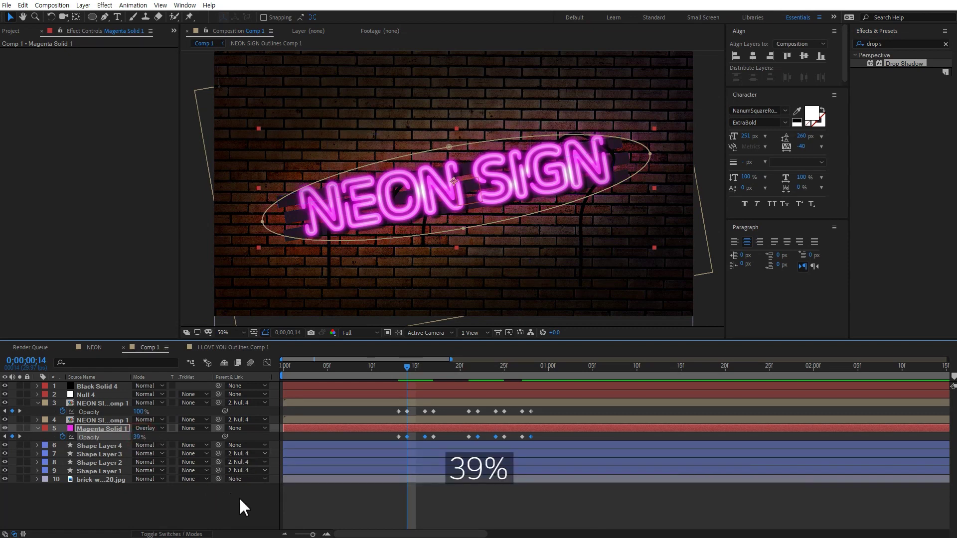
{"action": "left_click", "coordinate": [434, 500]}
{"action": "left_click_drag", "start_coordinate": [414, 365], "coordinate": [609, 376]}
{"action": "key", "text": "space"}
{"action": "key", "text": "space"}
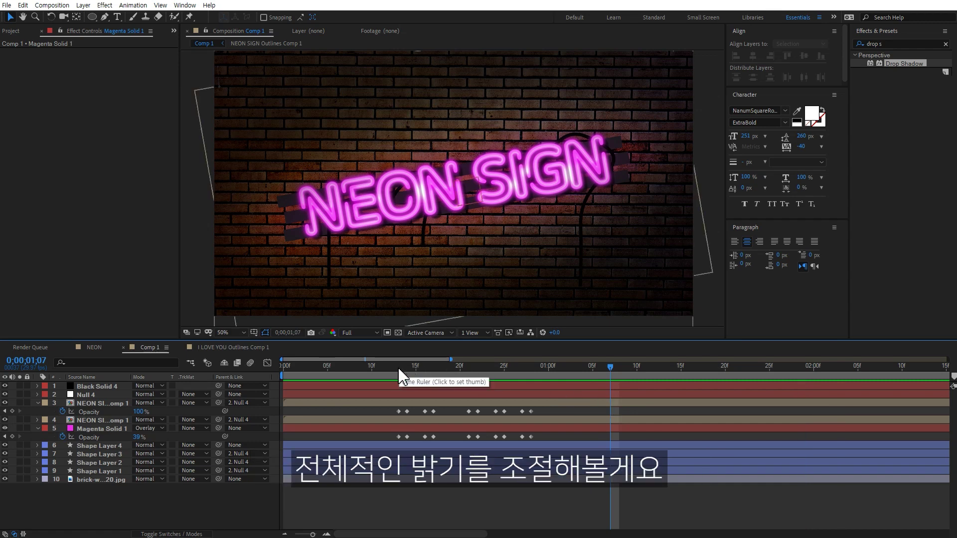
- Create an adjustment layer above all other layers and apply the Color Correction Exposure effect to it
{"action": "left_click", "coordinate": [398, 367]}
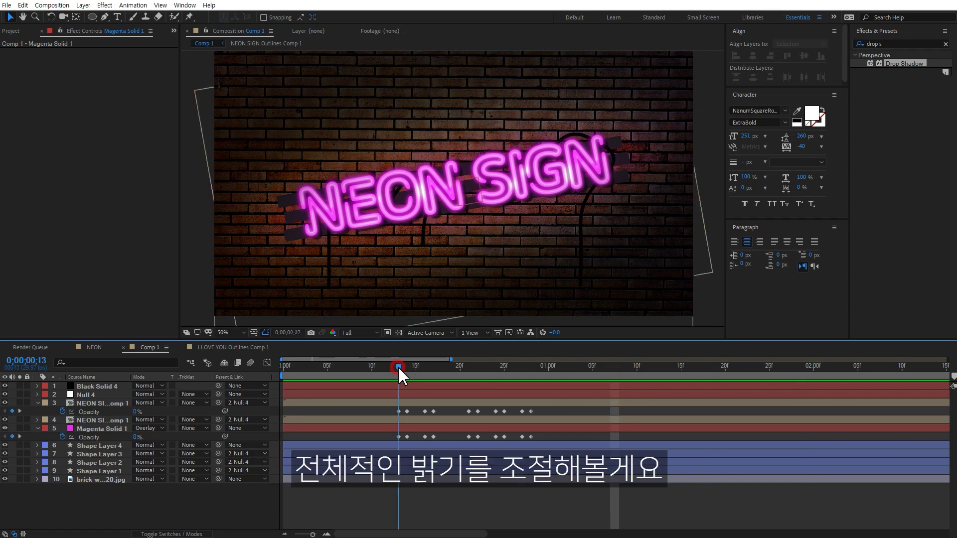
{"action": "right_click", "coordinate": [158, 500]}
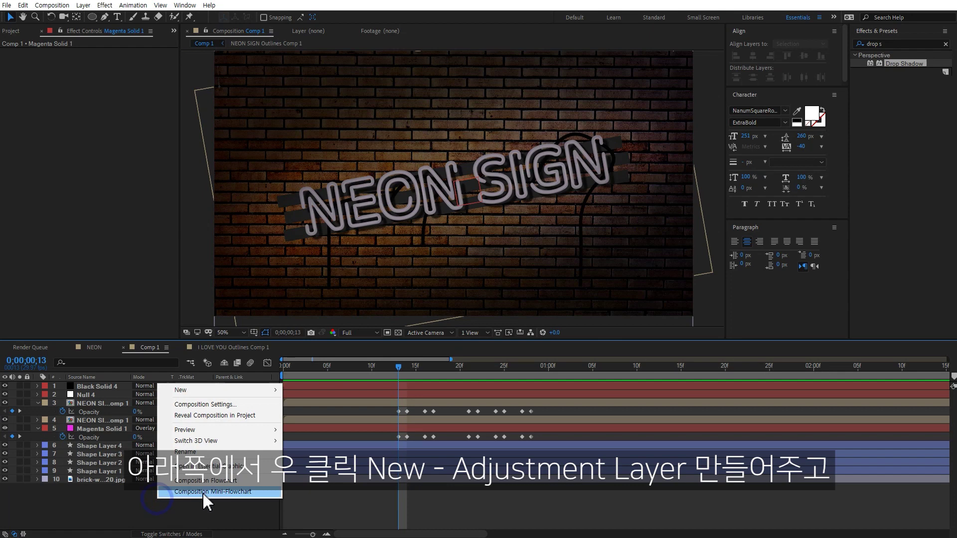
{"action": "left_click", "coordinate": [219, 392]}
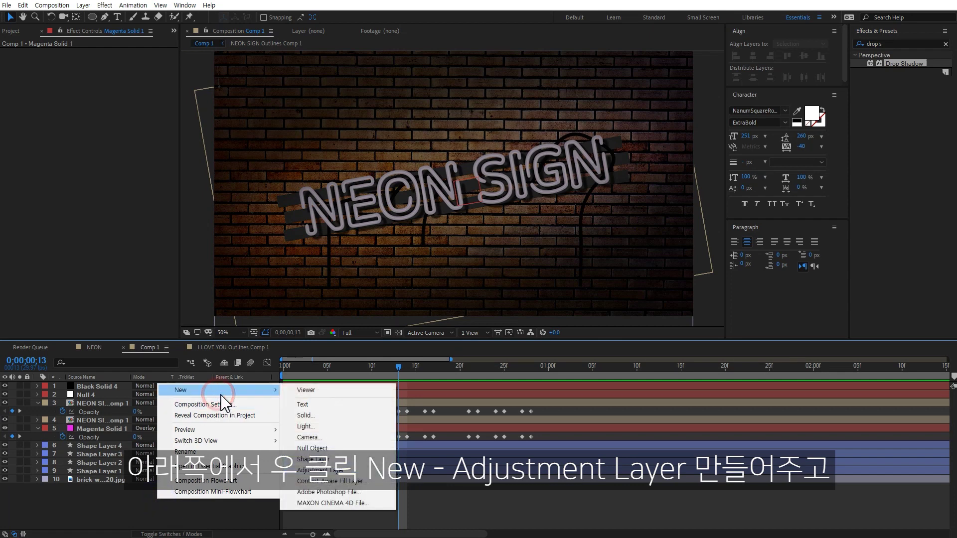
{"action": "left_click", "coordinate": [355, 471]}
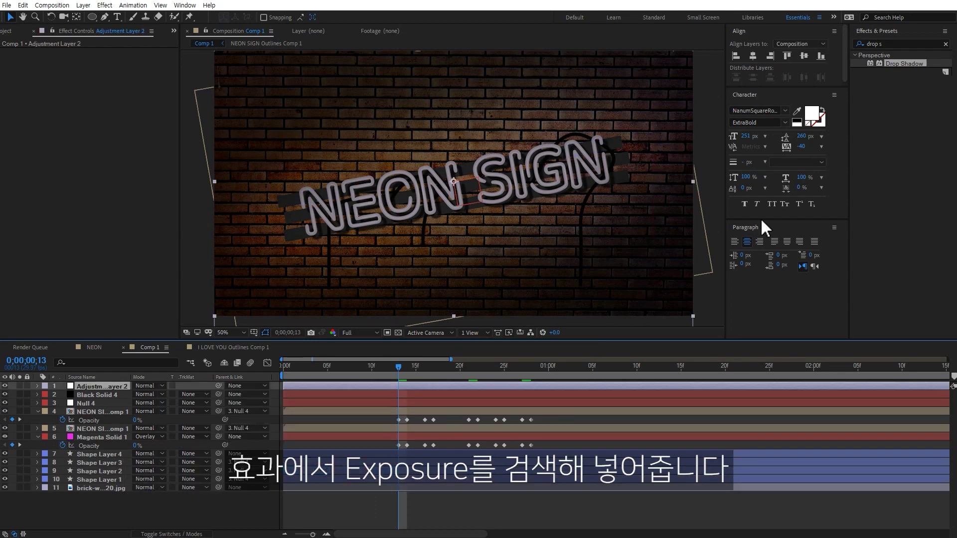
{"action": "left_click_drag", "start_coordinate": [903, 44], "coordinate": [765, 55]}
{"action": "type", "text": "ex"}
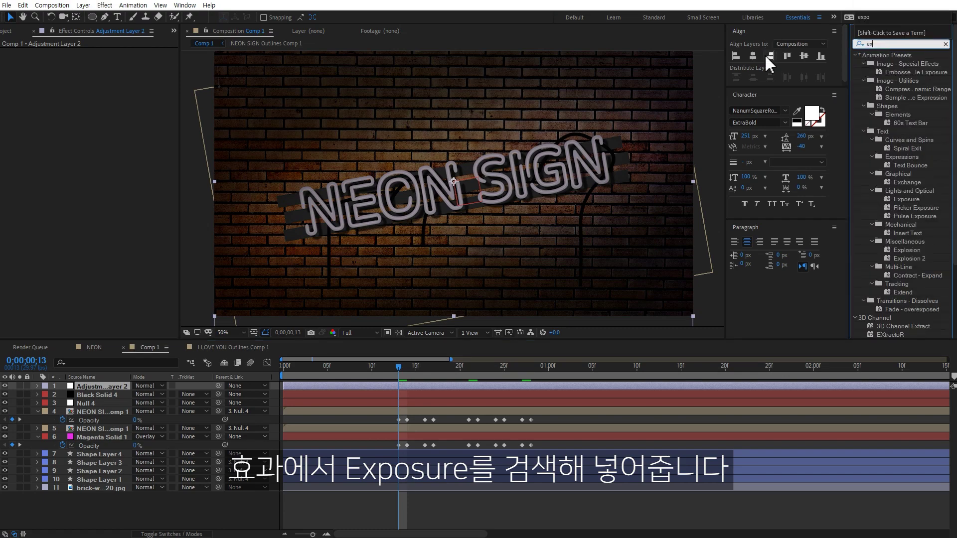
{"action": "type", "text": "pos"}
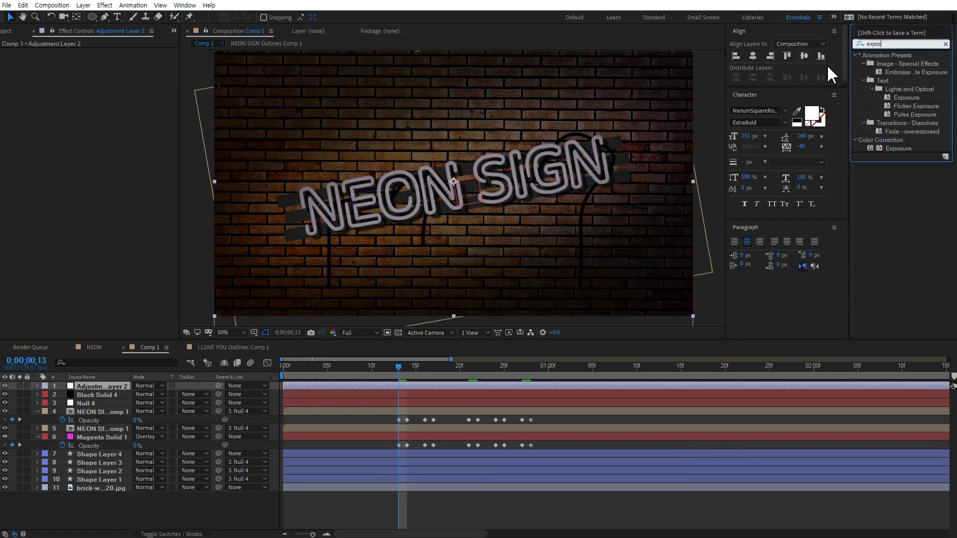
{"action": "double_click", "coordinate": [893, 148]}
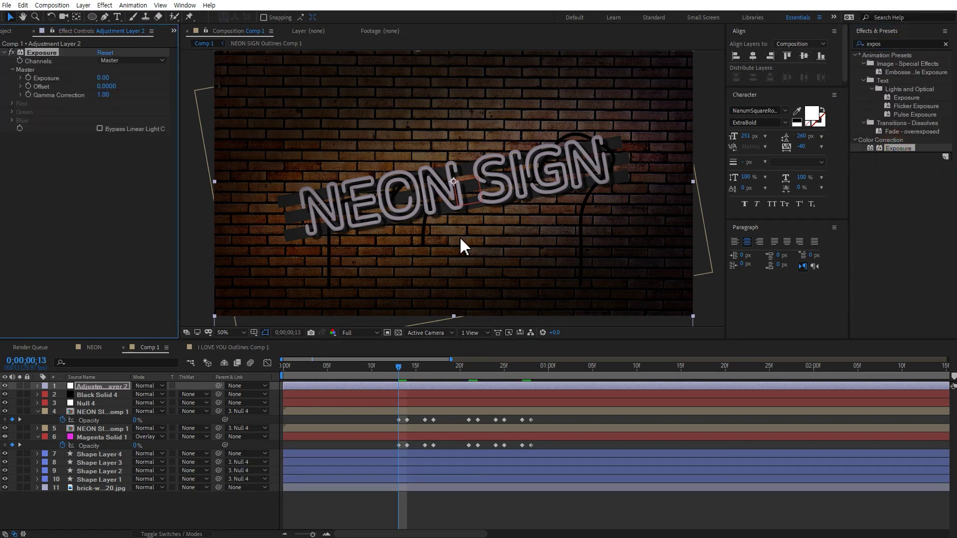
- Animate the adjustment layer's Exposure with keyframes of -2.36 on frame 13 and 0 on frame 14
{"action": "left_click_drag", "start_coordinate": [104, 83], "coordinate": [14, 93]}
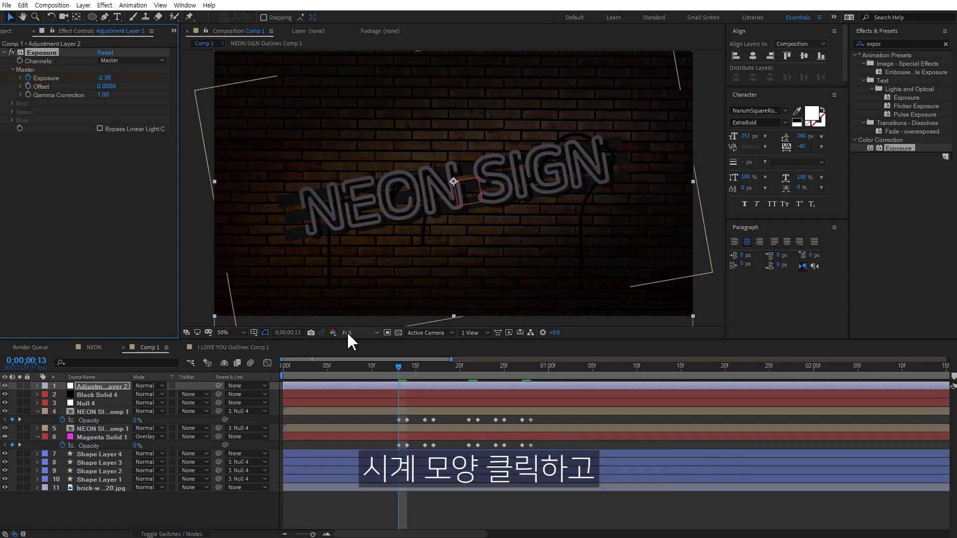
{"action": "left_click", "coordinate": [403, 384]}
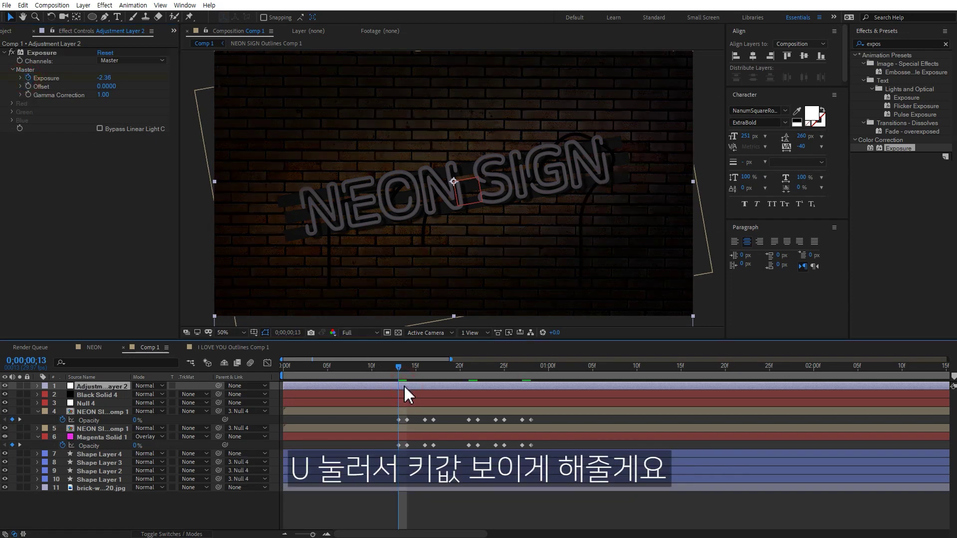
{"action": "key", "text": "u"}
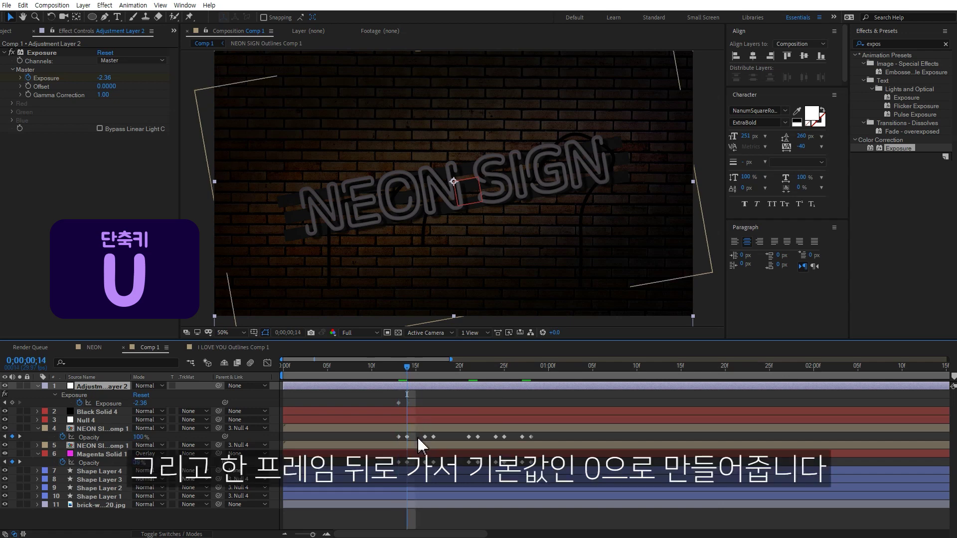
{"action": "key", "text": "Page_Down"}
{"action": "left_click", "coordinate": [105, 78]}
{"action": "type", "text": "0"}
{"action": "left_click", "coordinate": [115, 243]}
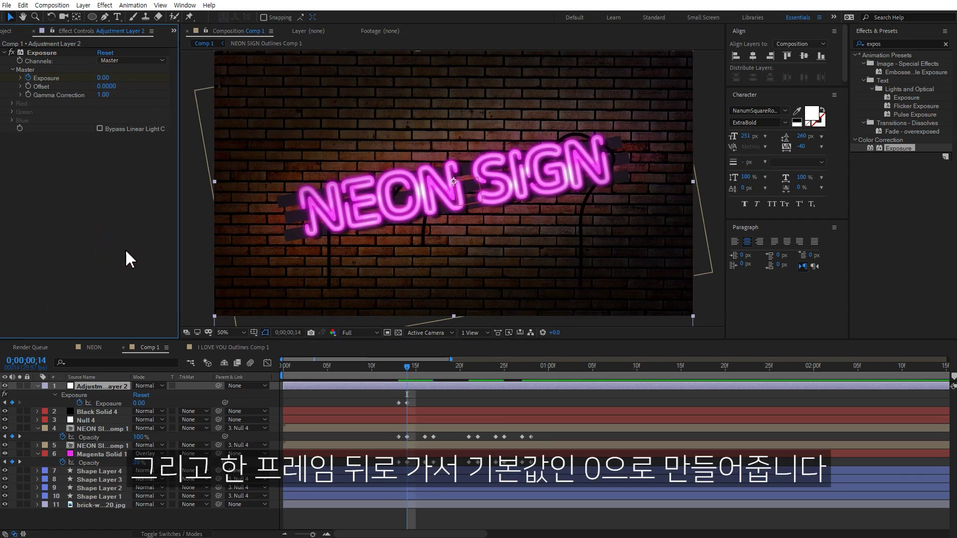
- Hold the Exposure at 0 with a keyframe on frame 16 and copy the frame 13 keyframe to frame 17
{"action": "key", "text": "Page_Down"}
{"action": "key", "text": "Page_Down"}
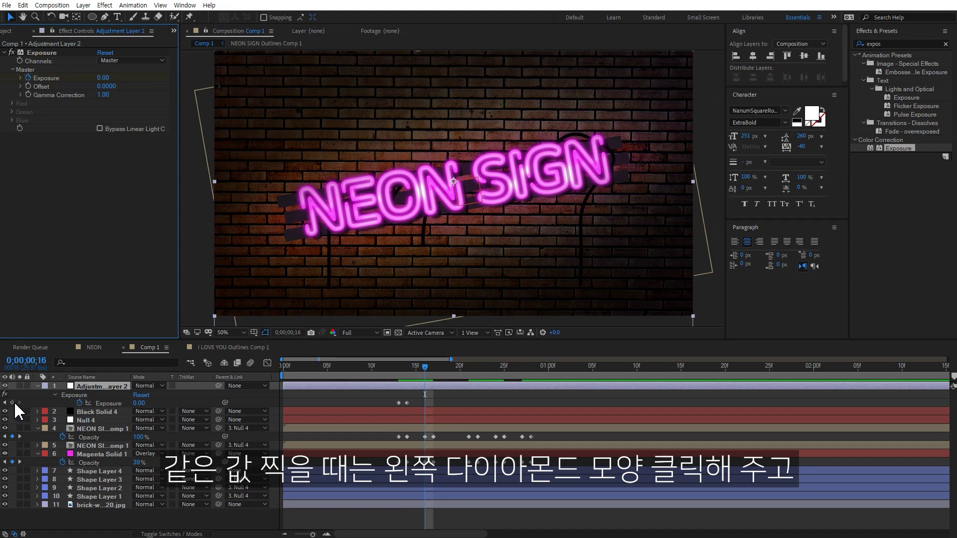
{"action": "left_click", "coordinate": [13, 402]}
{"action": "key", "text": "Page_Down"}
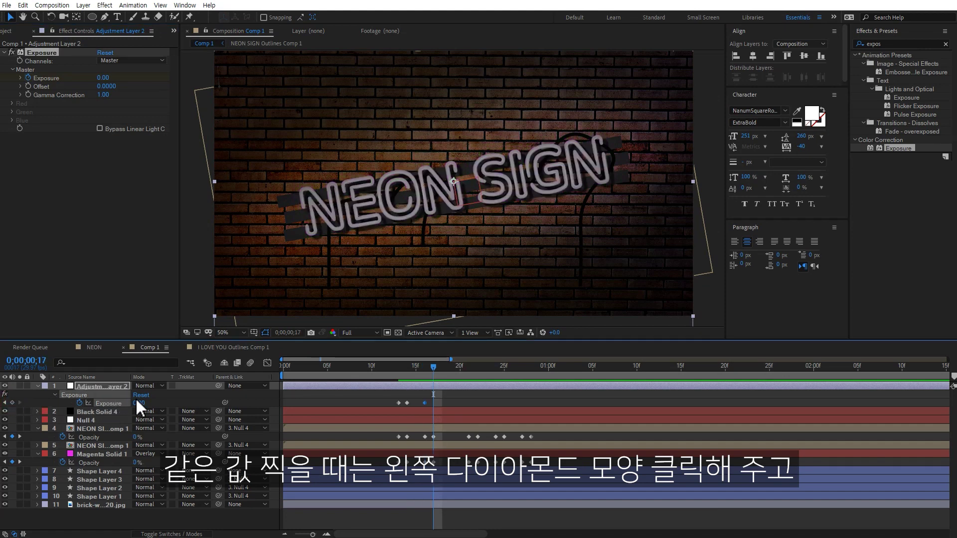
{"action": "left_click", "coordinate": [398, 402]}
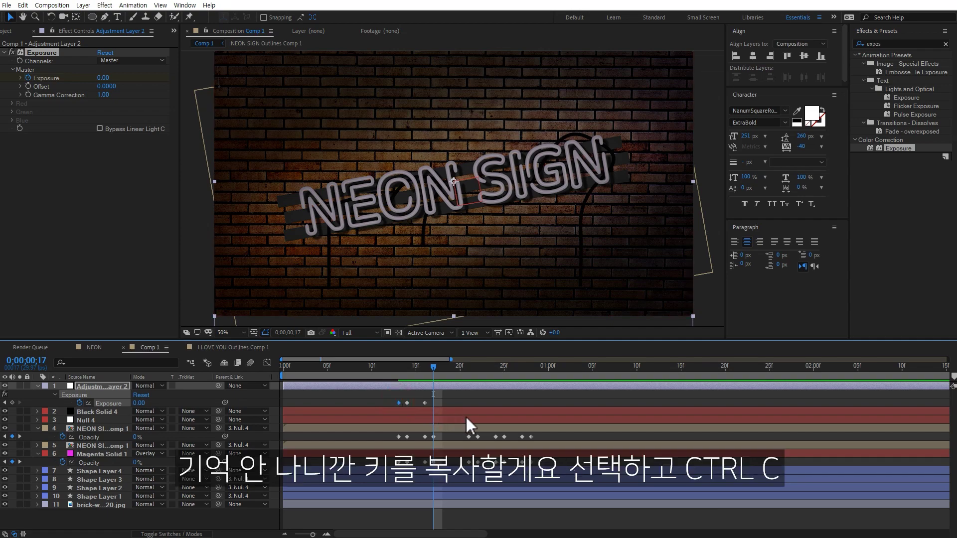
{"action": "key", "text": "ctrl+c"}
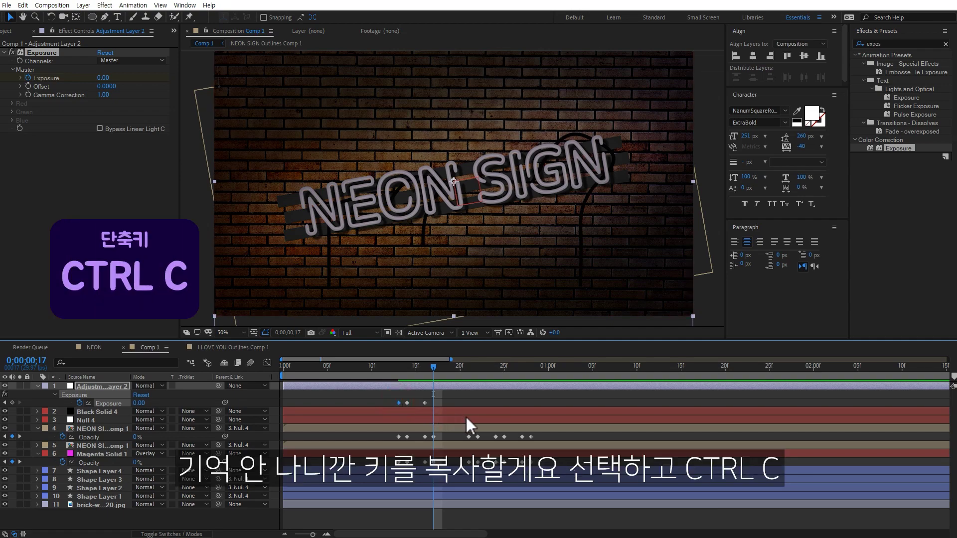
{"action": "key", "text": "ctrl+v"}
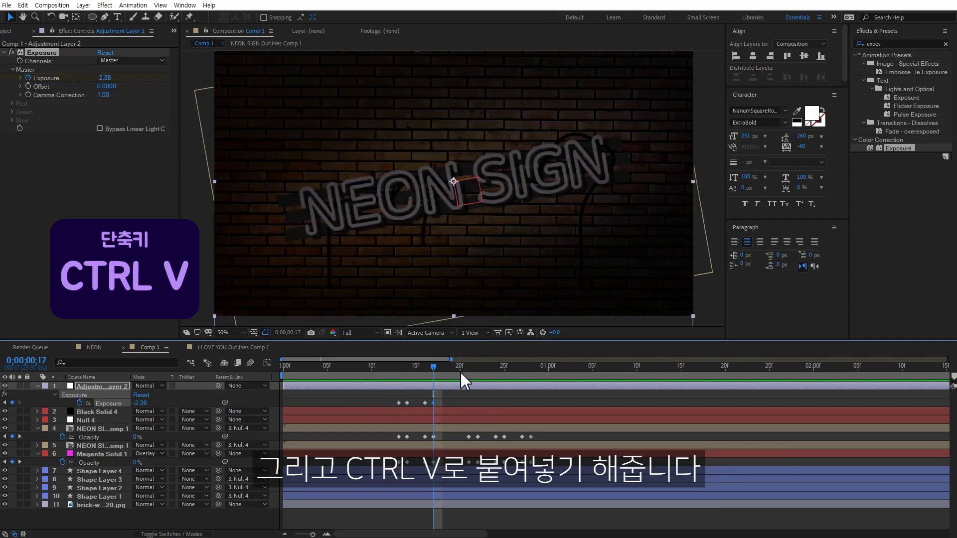
- Hold the Exposure at -2.36 with a keyframe on frame 21 and set it to 0 on frame 22
{"action": "left_click", "coordinate": [465, 366]}
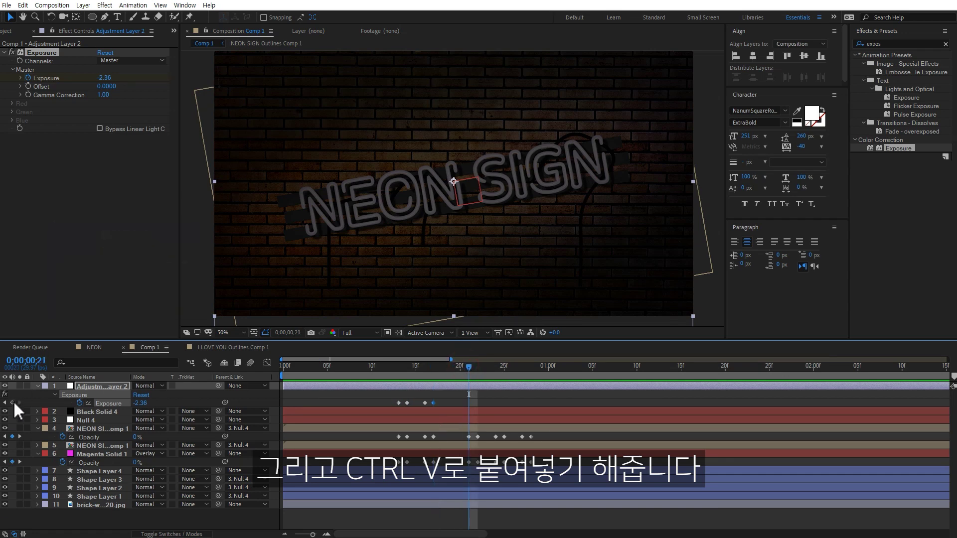
{"action": "left_click", "coordinate": [12, 402]}
{"action": "left_click", "coordinate": [478, 372]}
{"action": "left_click", "coordinate": [139, 403]}
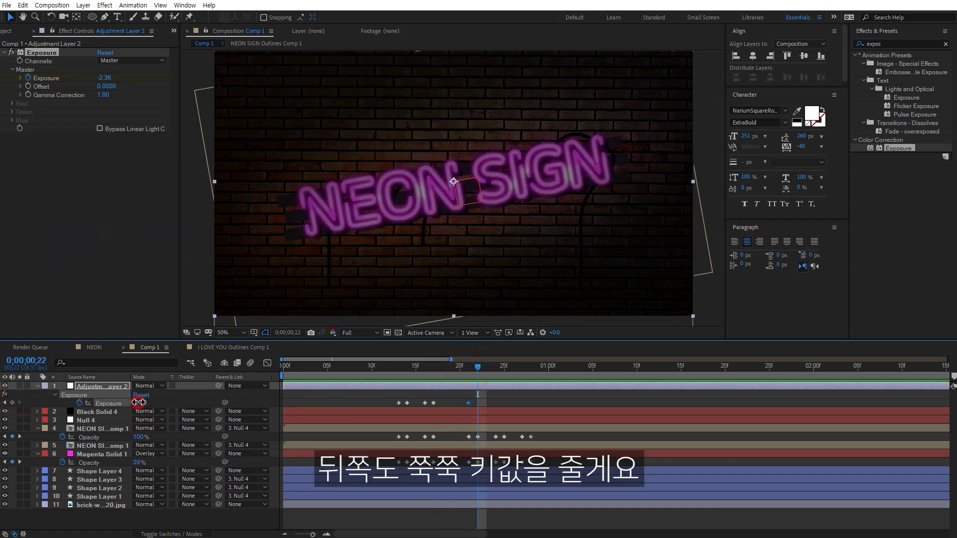
{"action": "type", "text": "0"}
{"action": "key", "text": "Return"}
- Hold the Exposure at 0 with a keyframe on frame 24 and paste the copied -2.36 keyframe on frame 25
{"action": "left_click", "coordinate": [494, 369]}
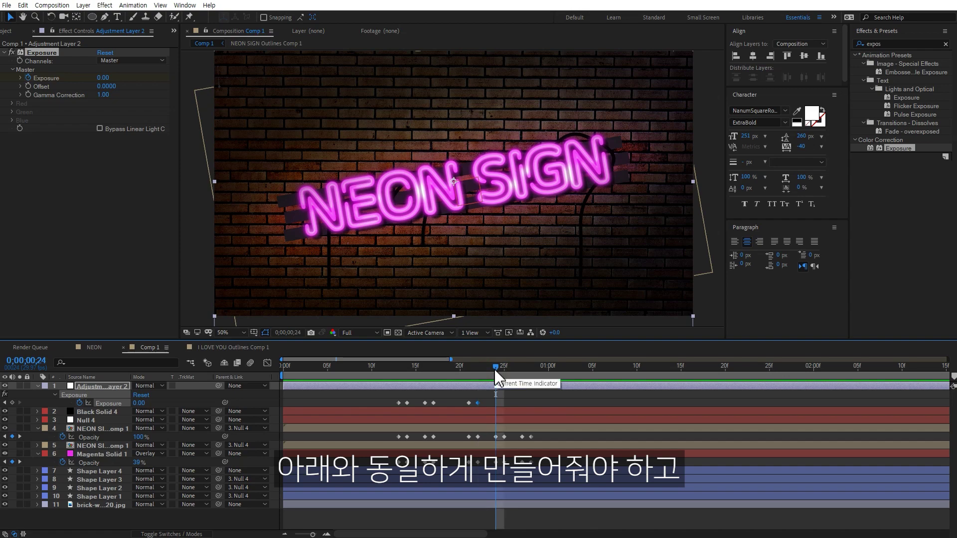
{"action": "left_click", "coordinate": [12, 402]}
{"action": "key", "text": "Page_Down"}
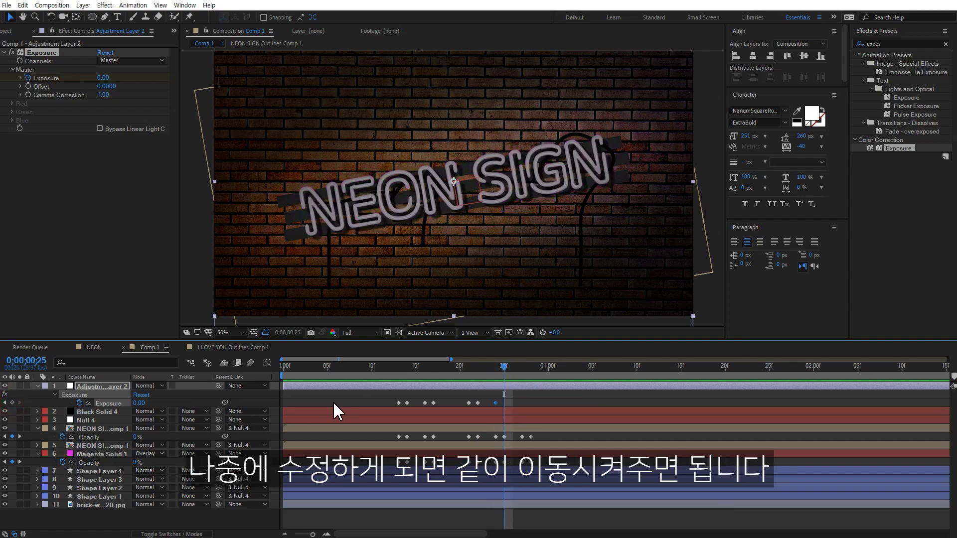
{"action": "key", "text": "ctrl+v"}
- Finish the Exposure flicker with keyframes of -2.36 on frame 27 and 0 on frame 28, and preview it
{"action": "left_click", "coordinate": [522, 369]}
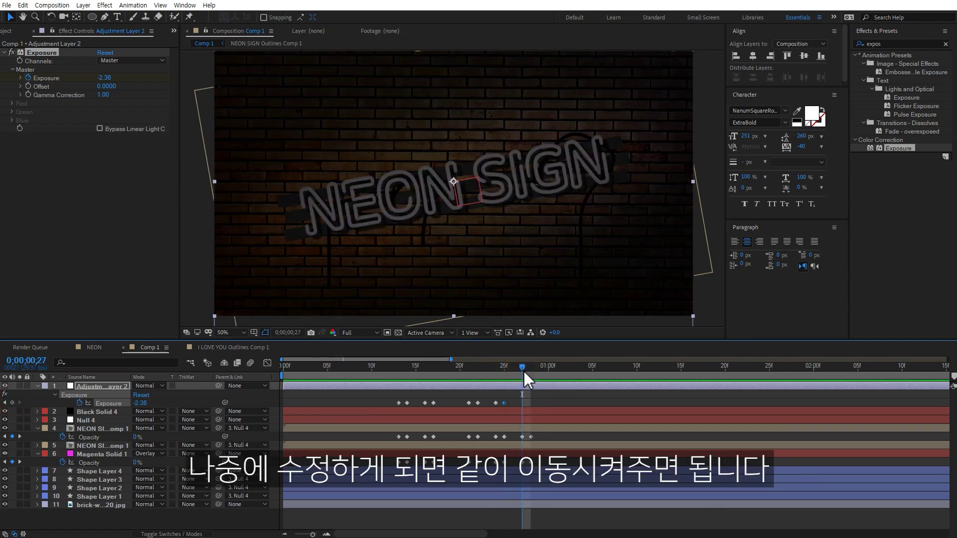
{"action": "key", "text": "ctrl+v"}
{"action": "left_click", "coordinate": [532, 370]}
{"action": "left_click", "coordinate": [137, 403]}
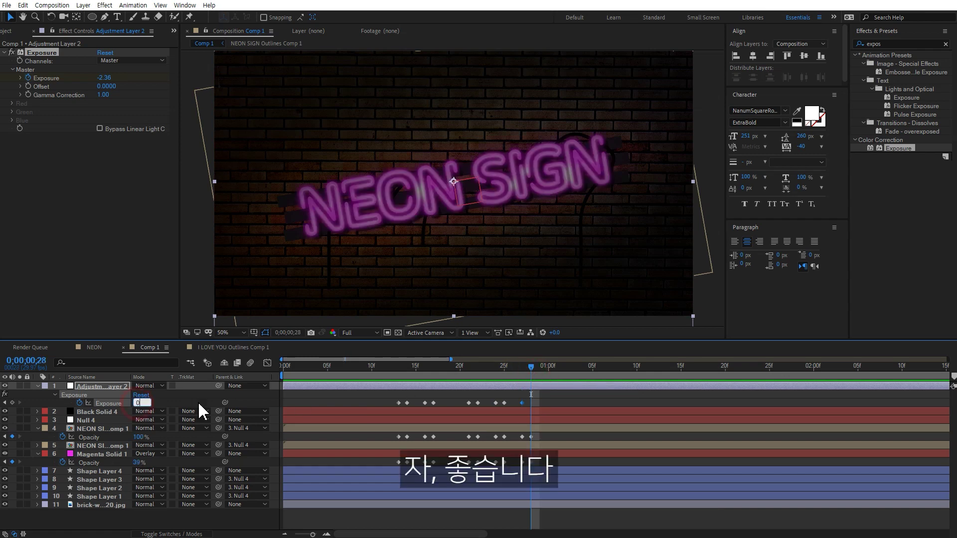
{"action": "type", "text": "0"}
{"action": "left_click", "coordinate": [195, 399]}
{"action": "key", "text": "space"}
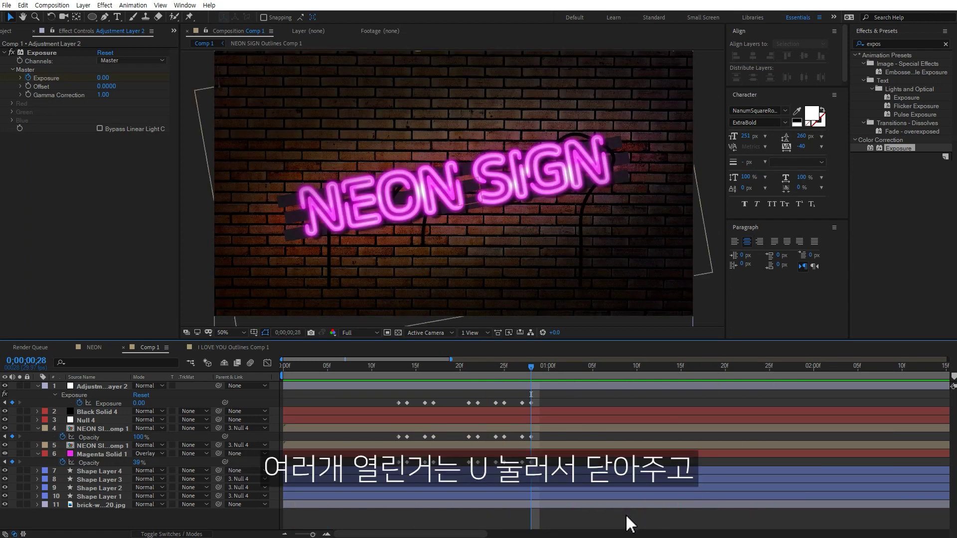
- Collapse the keyframed properties and change the label colour of all layers from Null 4 to Shape Layer 1 to Yellow
{"action": "key", "text": "u"}
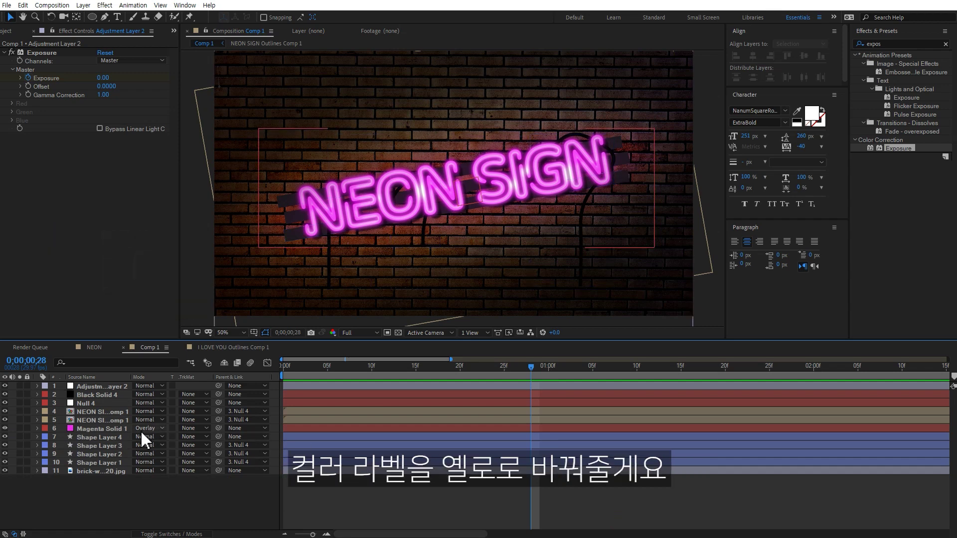
{"action": "left_click", "coordinate": [118, 462]}
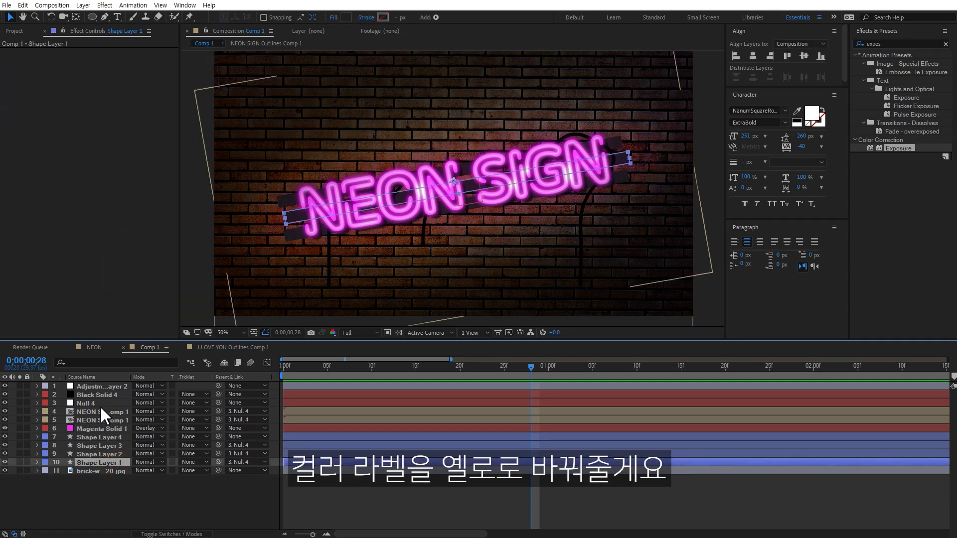
{"action": "left_click", "coordinate": [90, 412], "text": "shift"}
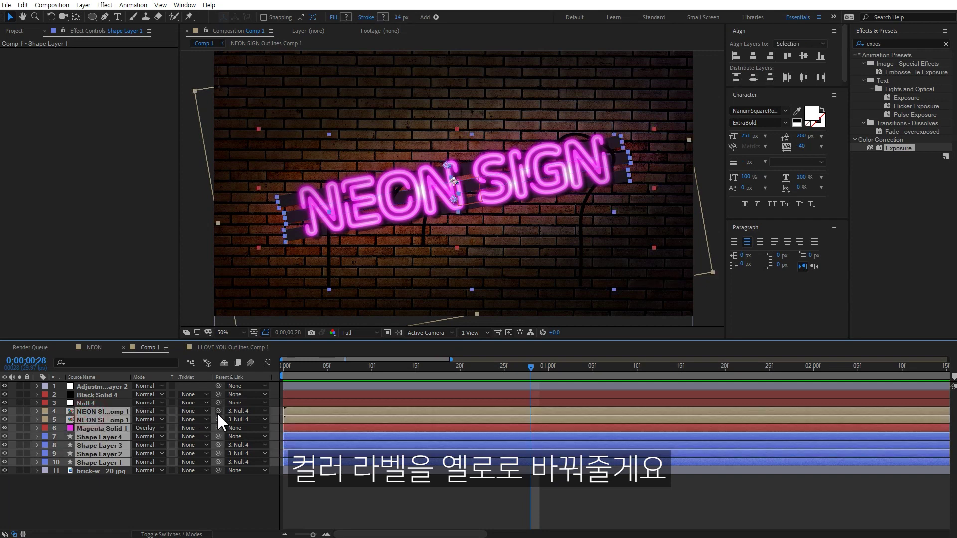
{"action": "left_click", "coordinate": [45, 410]}
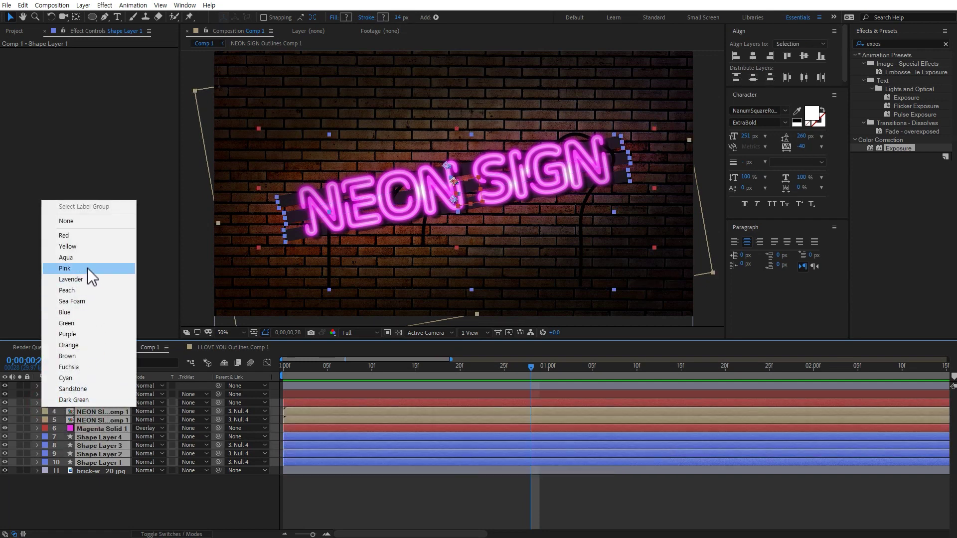
{"action": "left_click", "coordinate": [82, 249]}
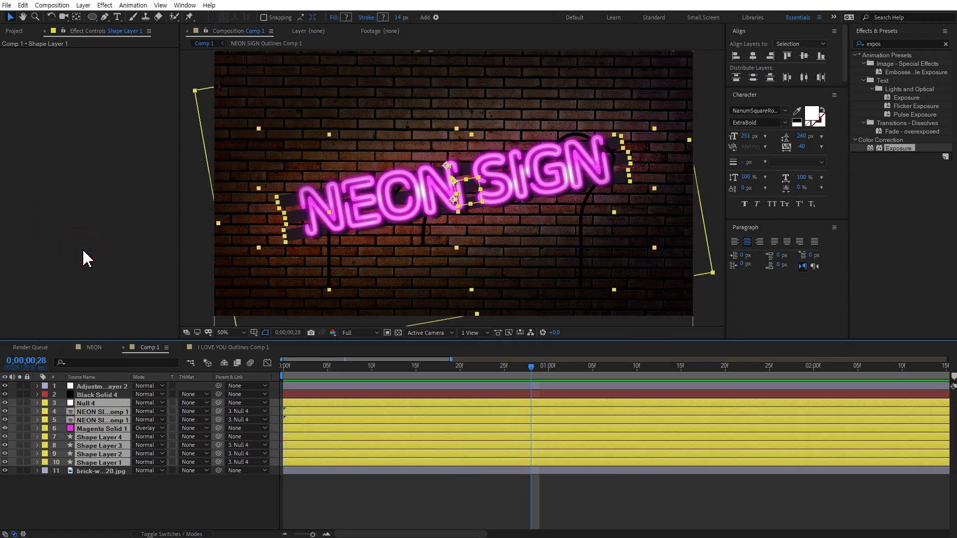
{"action": "left_click", "coordinate": [168, 507]}
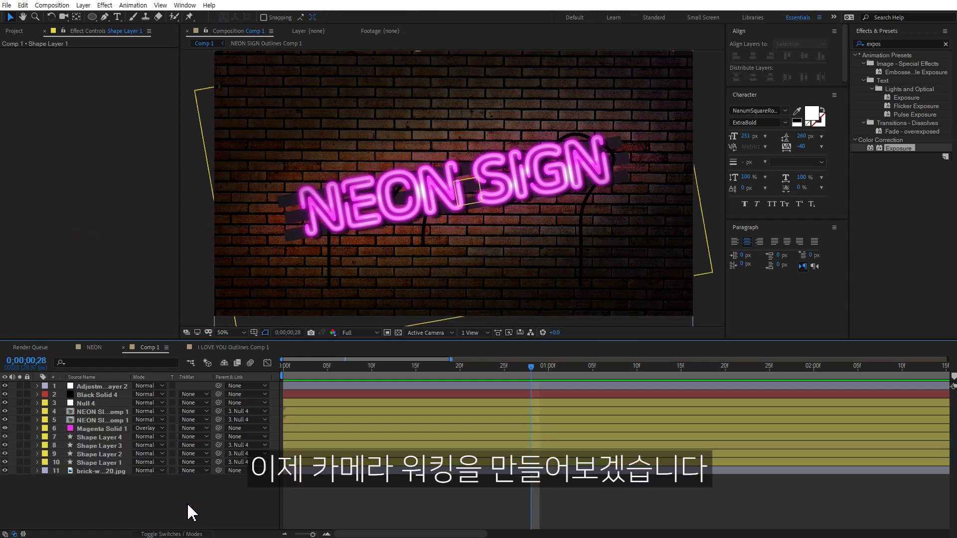
- Add a two-node camera with the 35mm preset to the composition
{"action": "right_click", "coordinate": [151, 500]}
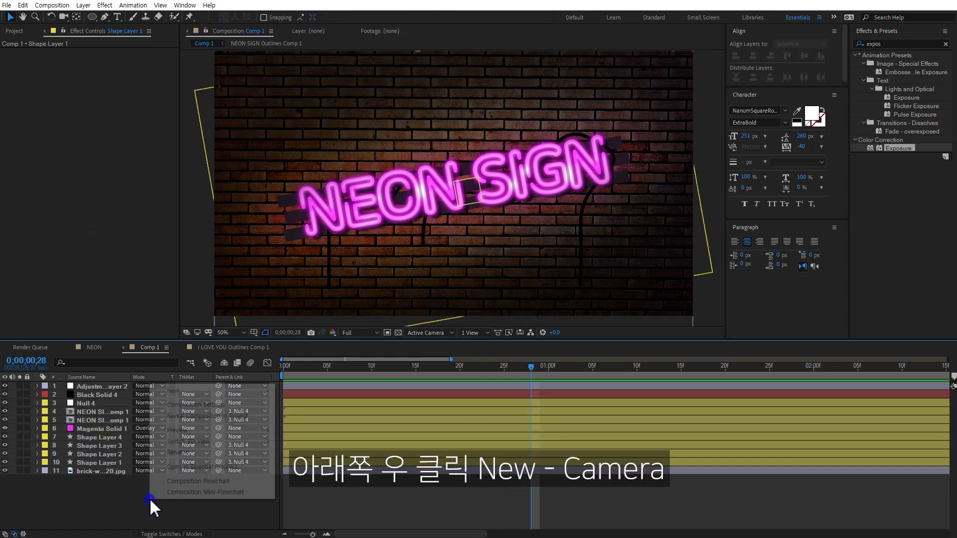
{"action": "mouse_move", "coordinate": [193, 390]}
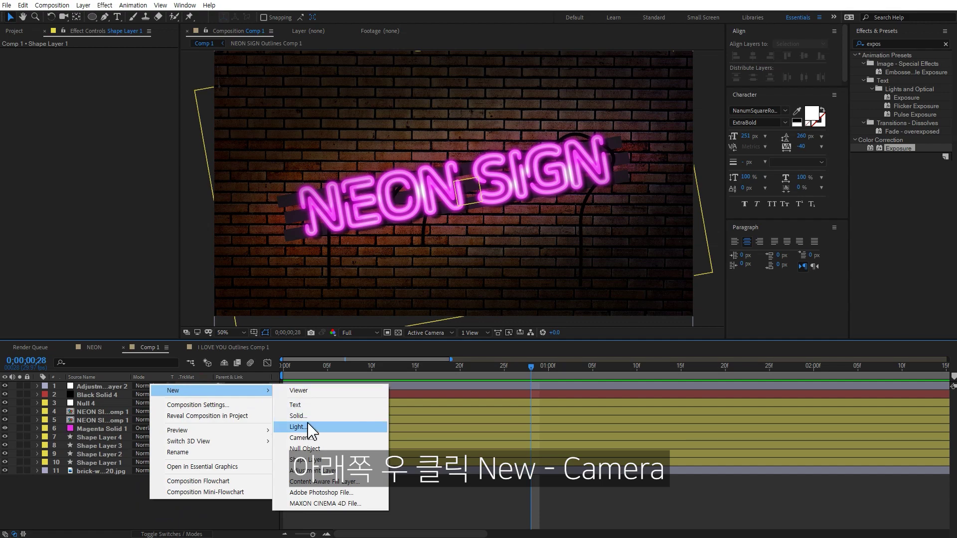
{"action": "left_click", "coordinate": [302, 438]}
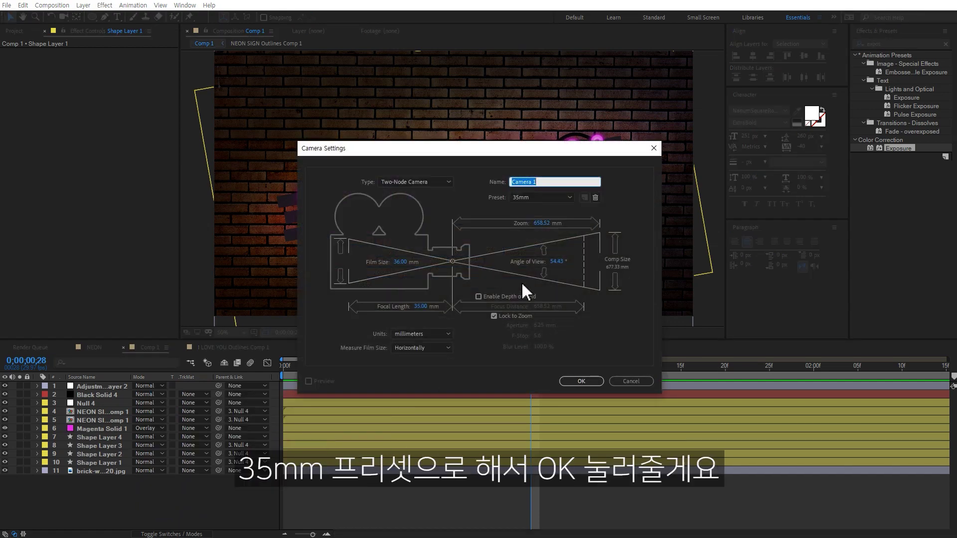
{"action": "left_click", "coordinate": [587, 384]}
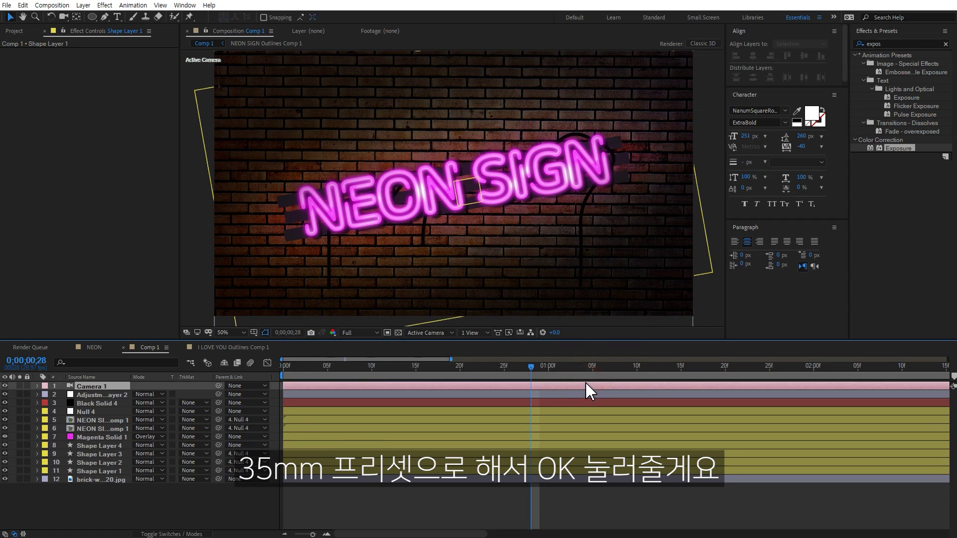
- Add a null object as a 3D layer and make it the parent of Camera 1
{"action": "right_click", "coordinate": [256, 501]}
{"action": "mouse_move", "coordinate": [366, 391]}
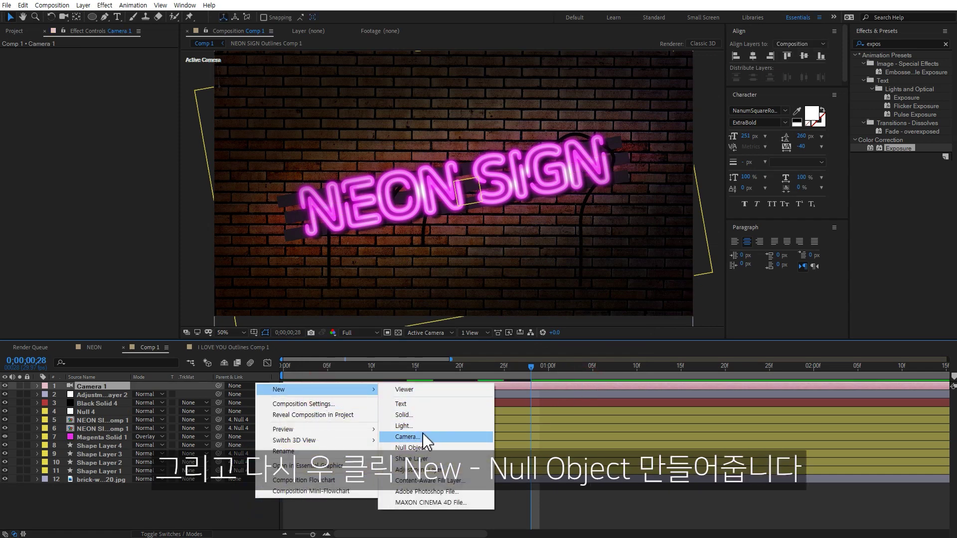
{"action": "left_click", "coordinate": [417, 448]}
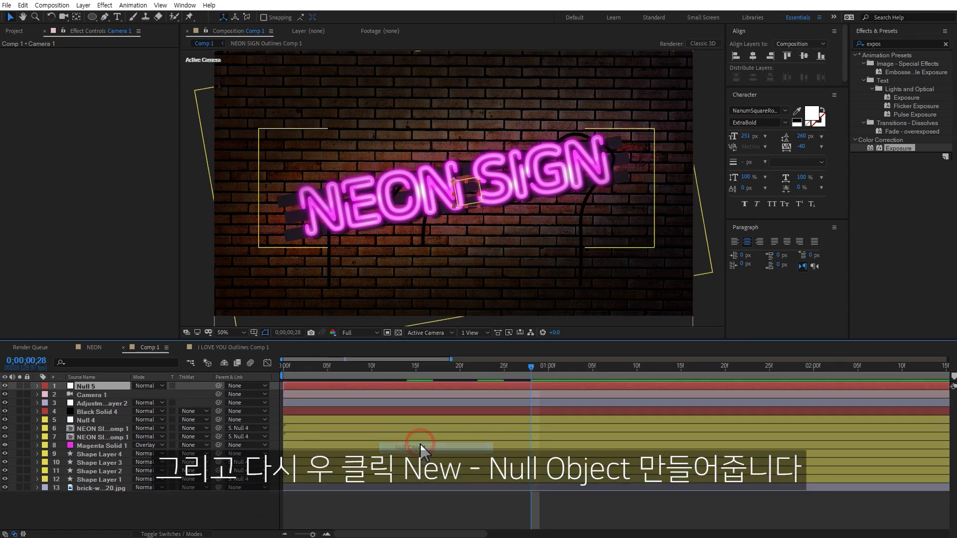
{"action": "key", "text": "F4"}
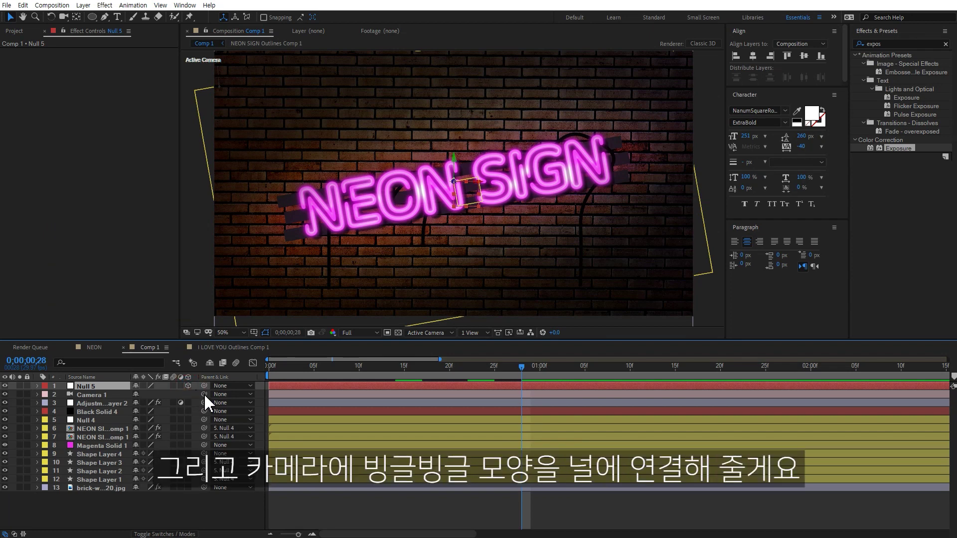
{"action": "left_click_drag", "start_coordinate": [204, 393], "coordinate": [106, 383]}
- Set a Position keyframe on the camera's null at 1 second and return to the start of the timeline
{"action": "left_click", "coordinate": [105, 384]}
{"action": "key", "text": "p"}
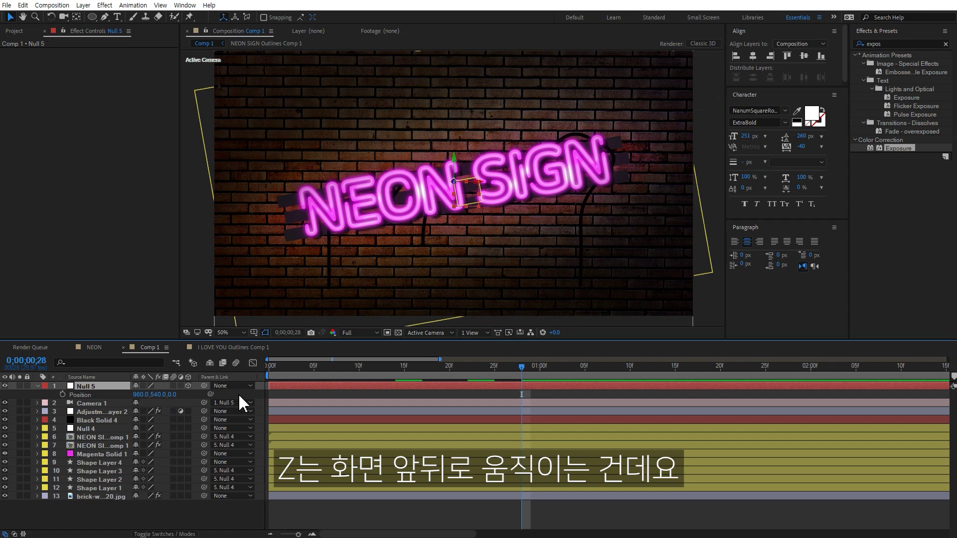
{"action": "left_click", "coordinate": [543, 369]}
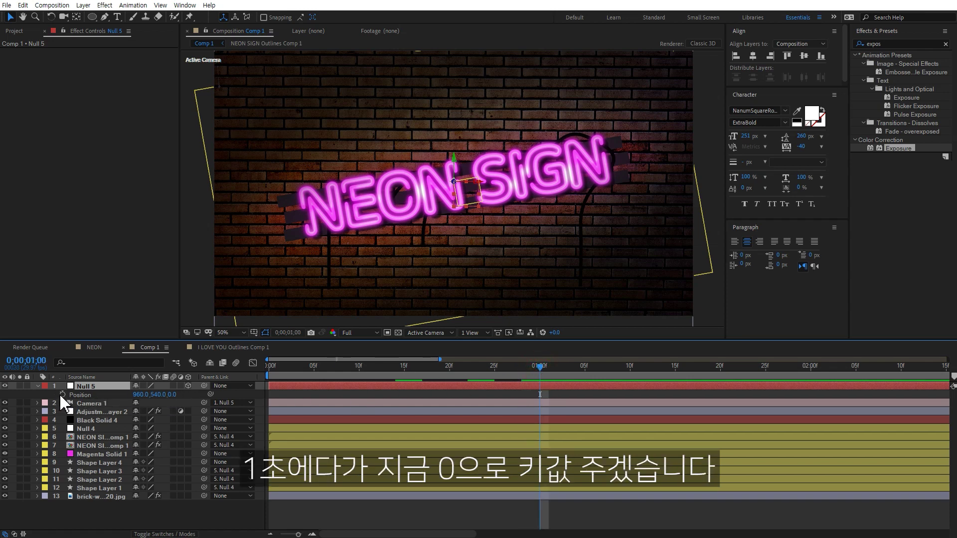
{"action": "left_click", "coordinate": [63, 394]}
{"action": "key", "text": "Home"}
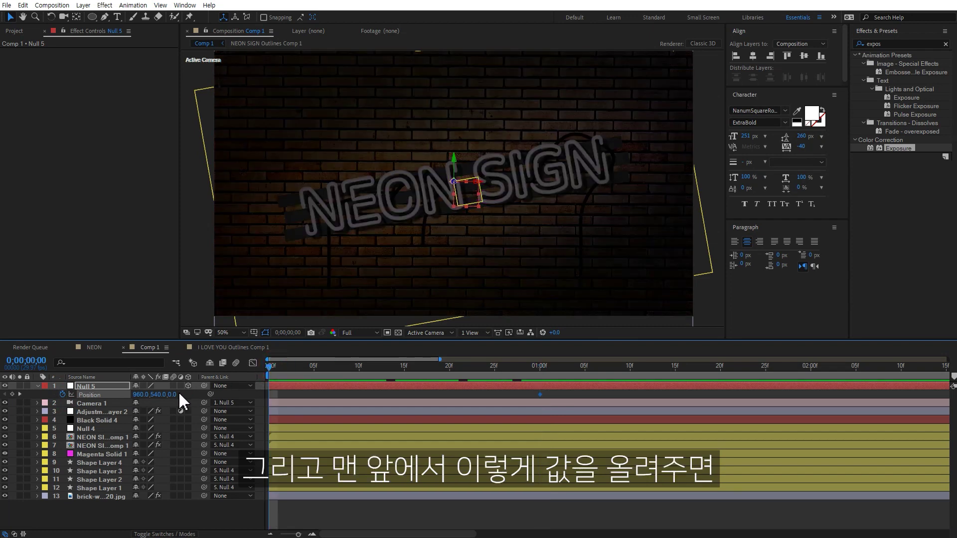
{"action": "left_click_drag", "start_coordinate": [174, 394], "coordinate": [244, 386]}
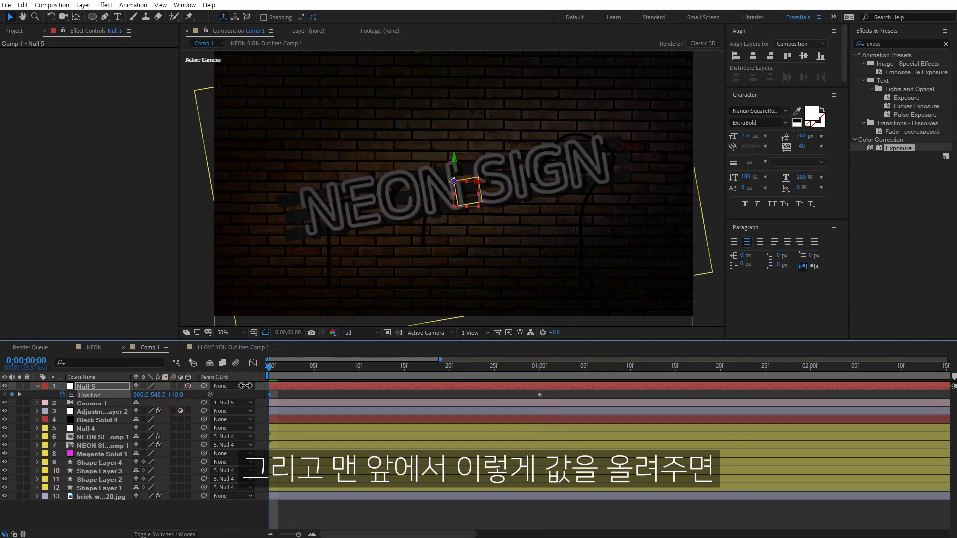
{"action": "left_click_drag", "start_coordinate": [343, 385], "coordinate": [347, 387]}
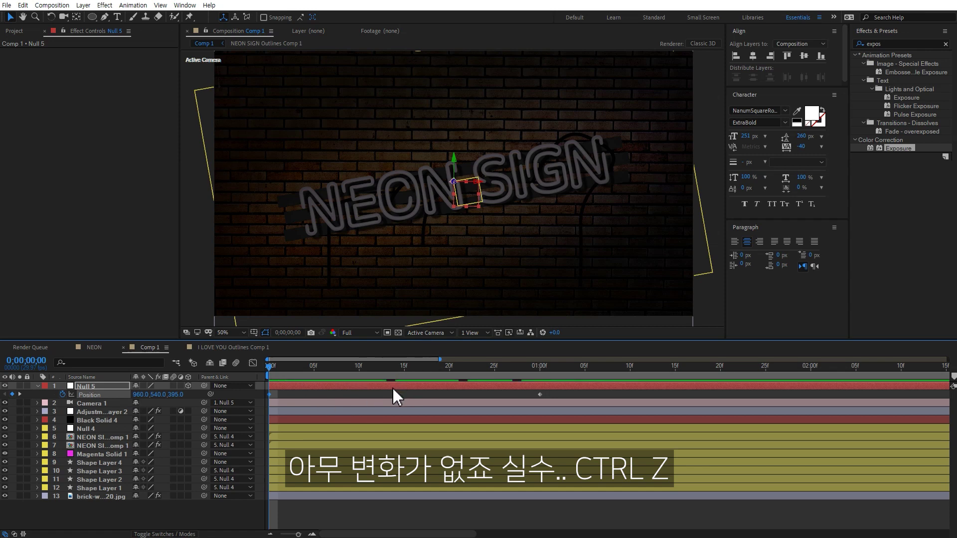
{"action": "key", "text": "ctrl+z"}
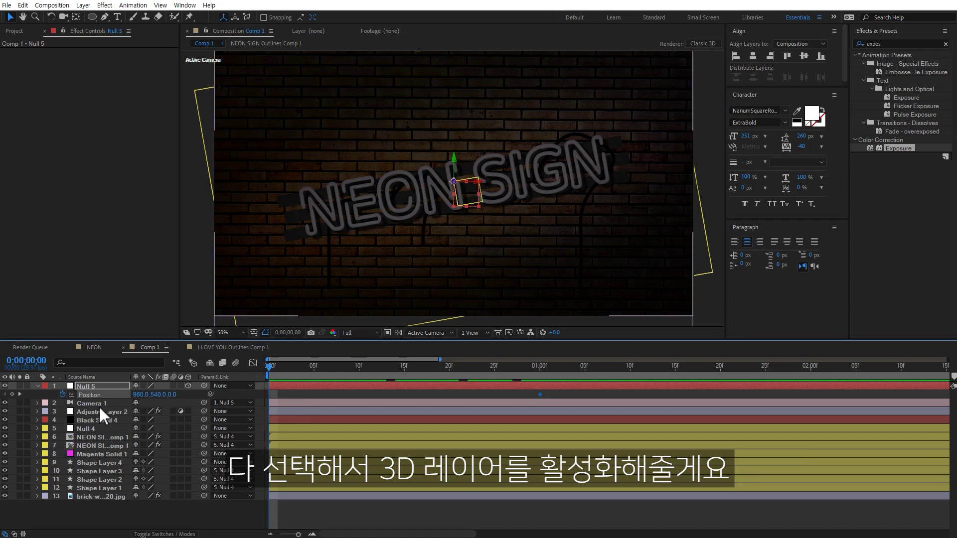
- Turn all layers from Black Solid 4 down to the brick wall image into 3D layers
{"action": "left_click", "coordinate": [98, 412]}
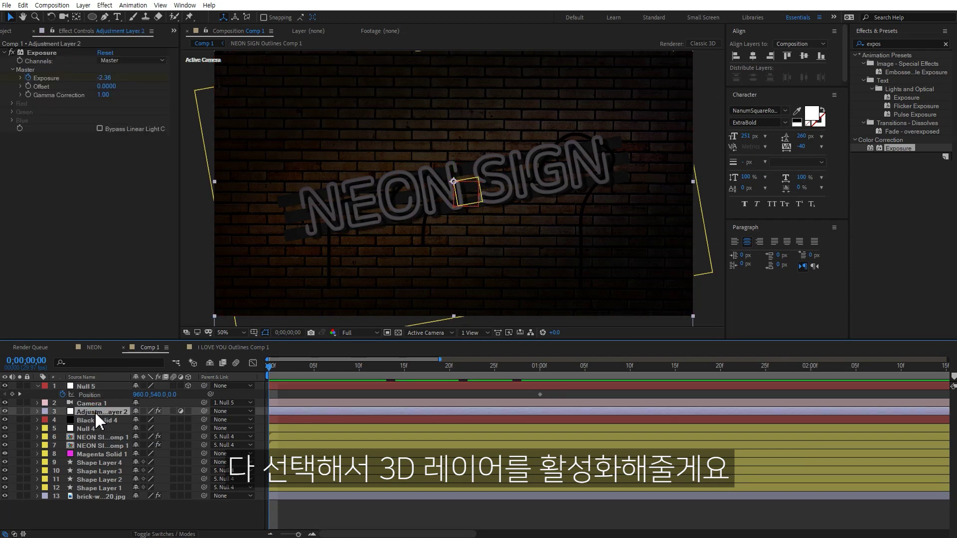
{"action": "left_click", "coordinate": [96, 421]}
{"action": "left_click", "coordinate": [101, 495], "text": "shift"}
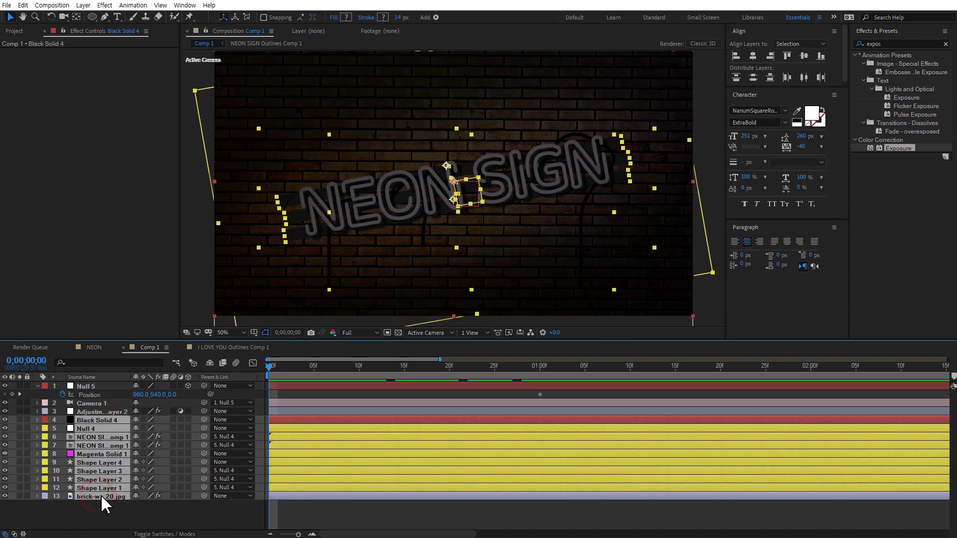
{"action": "left_click", "coordinate": [188, 496]}
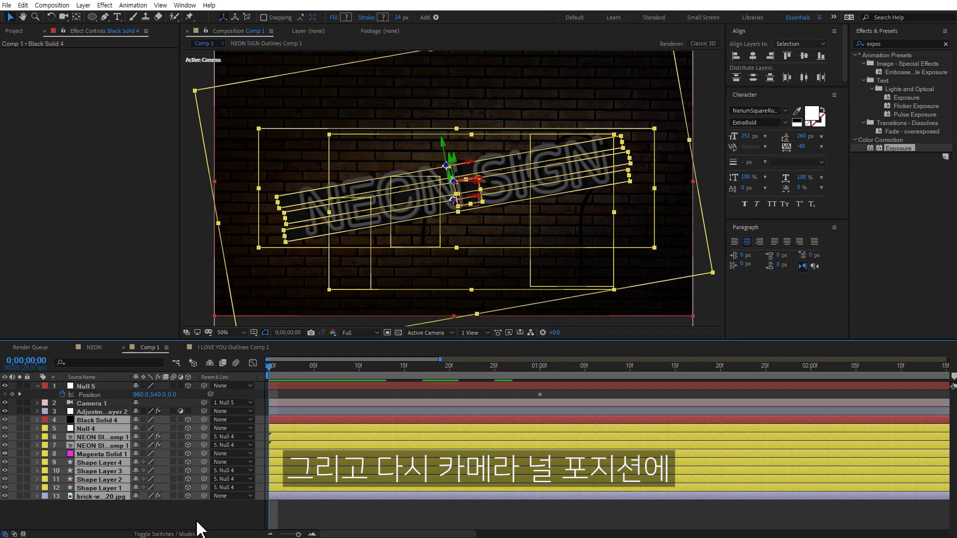
{"action": "left_click", "coordinate": [197, 515]}
- Set the camera null's Z position to 1150 at frame 0 and apply Easy Ease to its 1-second keyframe
{"action": "left_click_drag", "start_coordinate": [173, 394], "coordinate": [743, 392]}
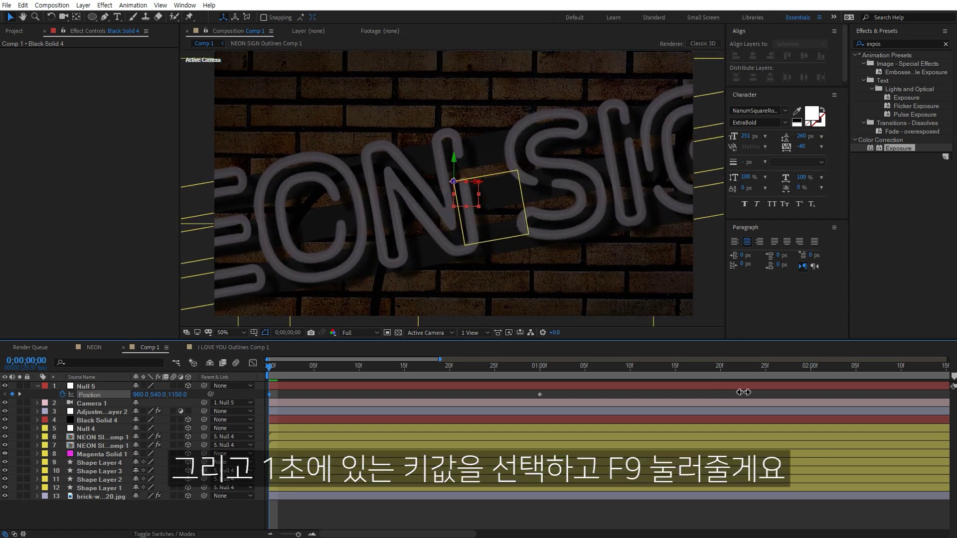
{"action": "left_click_drag", "start_coordinate": [563, 391], "coordinate": [526, 396]}
{"action": "key", "text": "F9"}
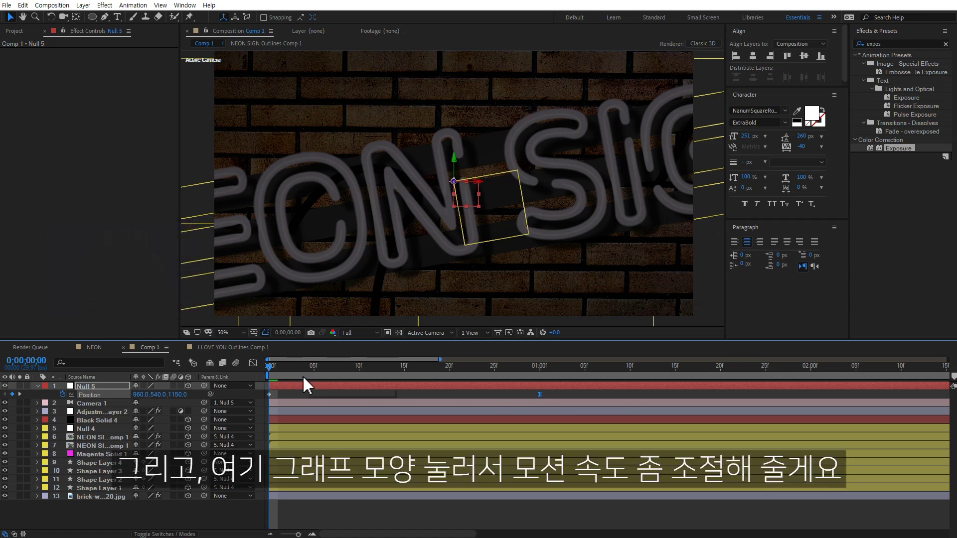
- Raise the 1-second keyframe's incoming influence to 100% in the speed graph and preview the zoom-out
{"action": "left_click", "coordinate": [255, 364]}
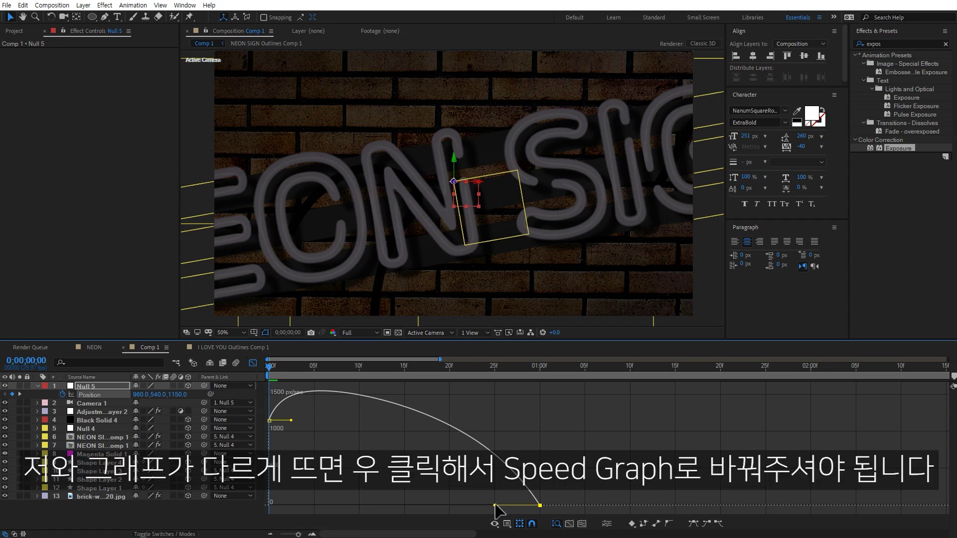
{"action": "left_click_drag", "start_coordinate": [495, 505], "coordinate": [339, 509]}
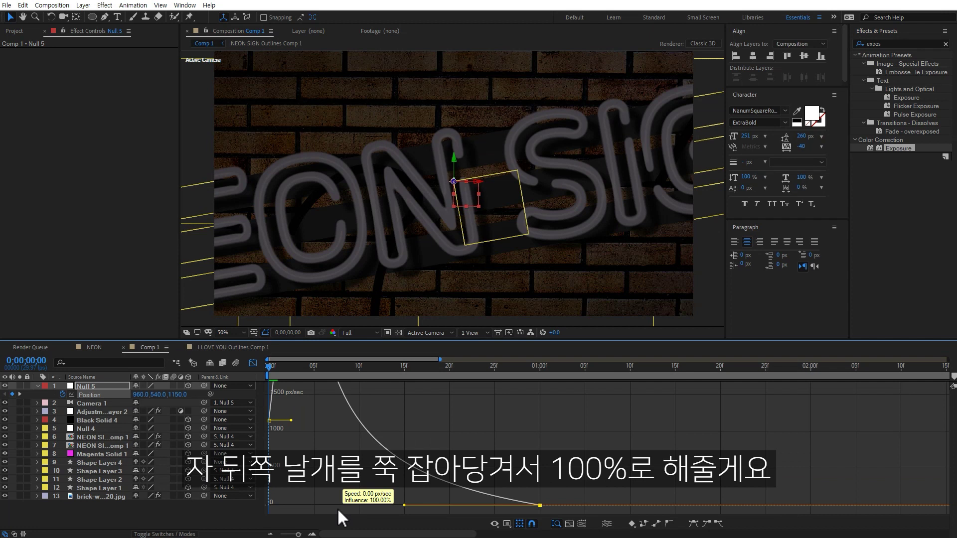
{"action": "left_click_drag", "start_coordinate": [338, 510], "coordinate": [337, 510]}
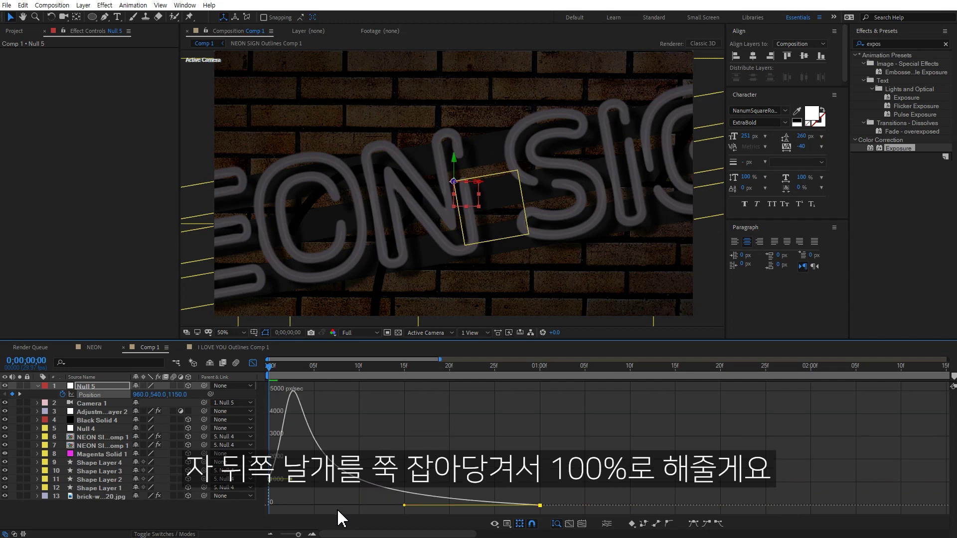
{"action": "left_click", "coordinate": [253, 363]}
{"action": "key", "text": "space"}
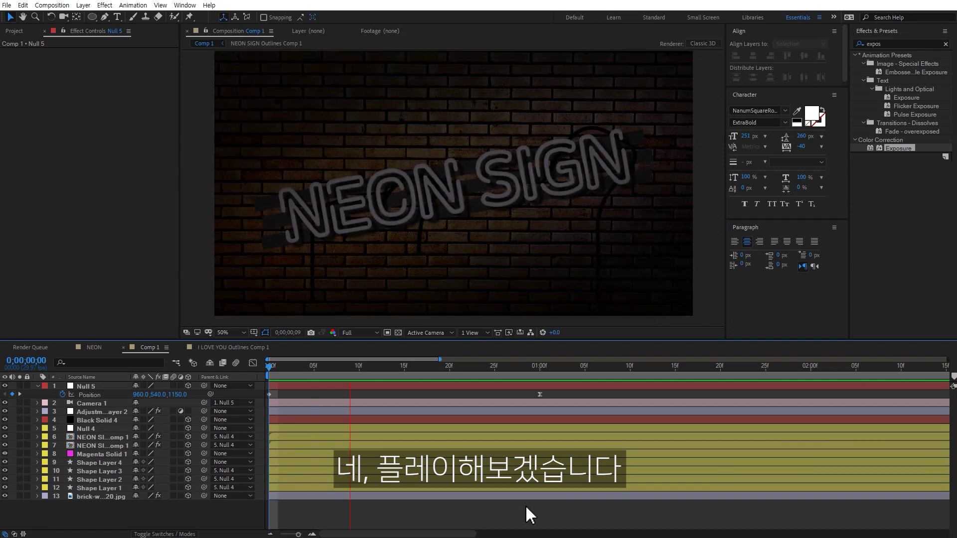
{"action": "key", "text": "space"}
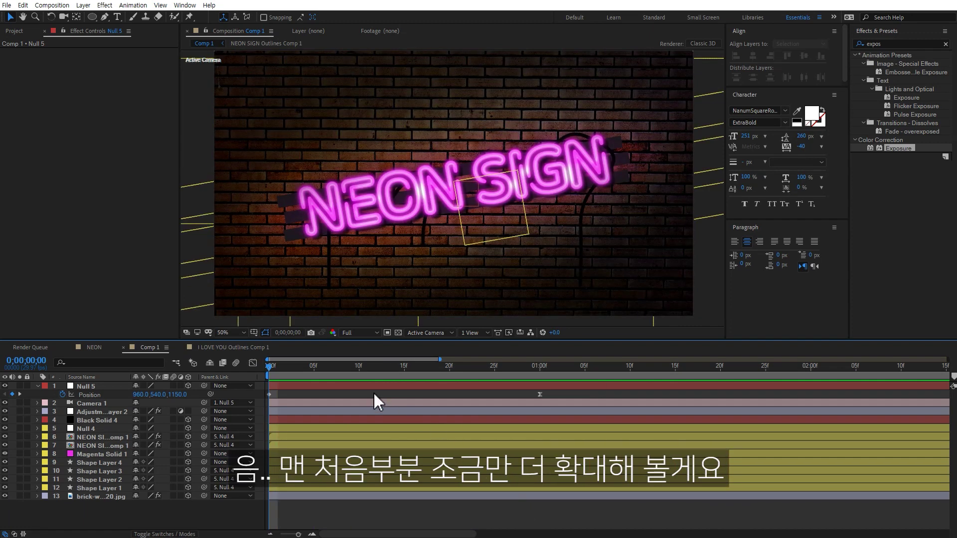
- Increase the camera null's Z position at frame 0 to 1458 for a closer opening and preview it
{"action": "left_click_drag", "start_coordinate": [181, 395], "coordinate": [341, 400]}
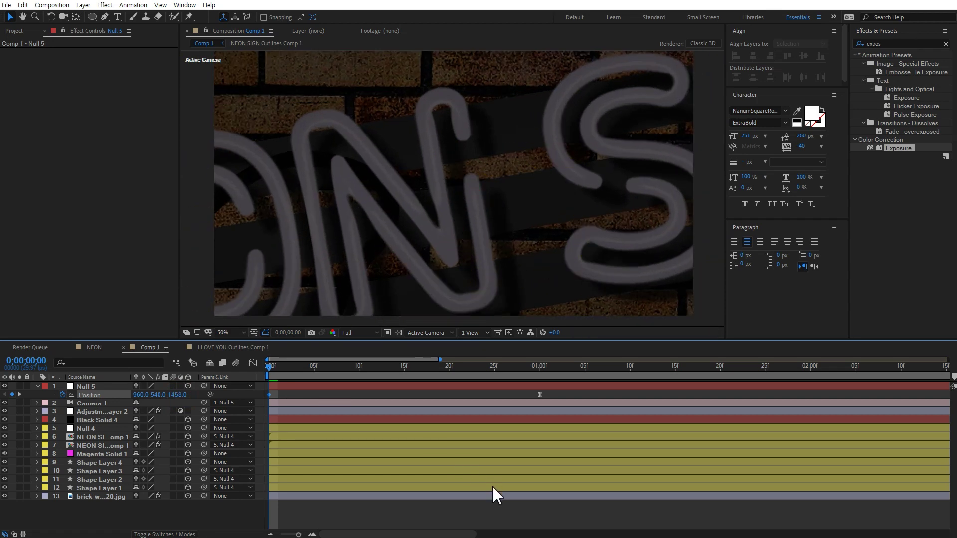
{"action": "key", "text": "space"}
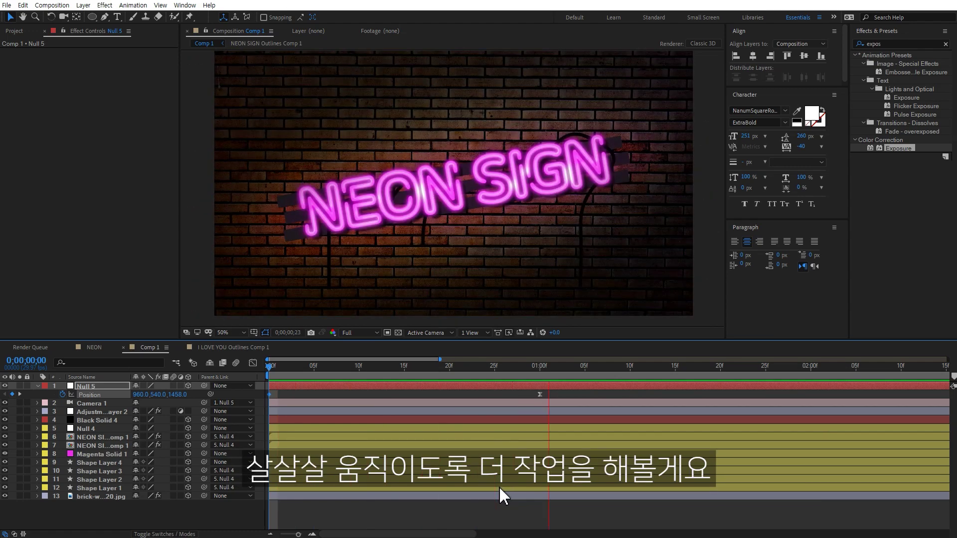
{"action": "key", "text": "space"}
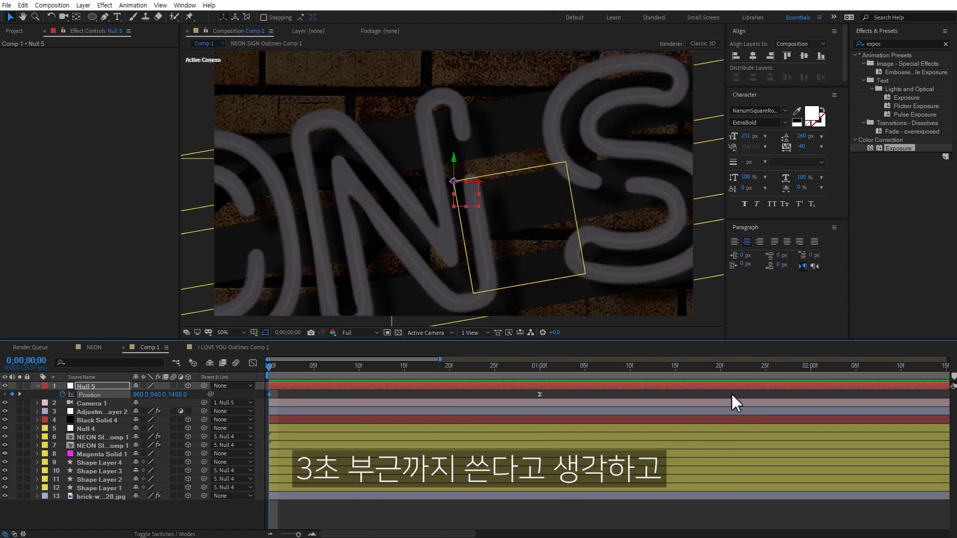
- End the work area at 3 seconds
{"action": "key", "text": "minus"}
{"action": "key", "text": "minus"}
{"action": "left_click_drag", "start_coordinate": [310, 366], "coordinate": [472, 373]}
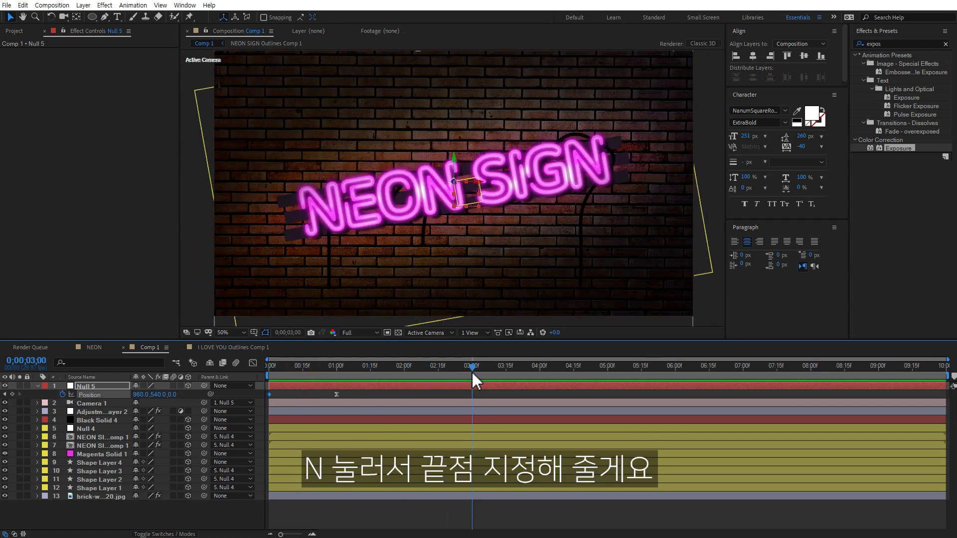
{"action": "key", "text": "n"}
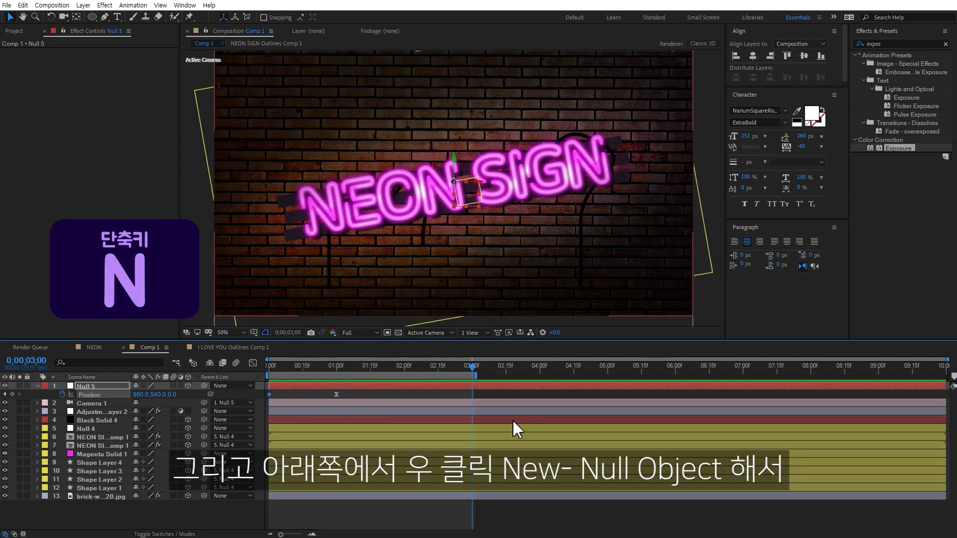
- Add a second null object as a 3D layer and make it the parent of Null 5
{"action": "right_click", "coordinate": [344, 521]}
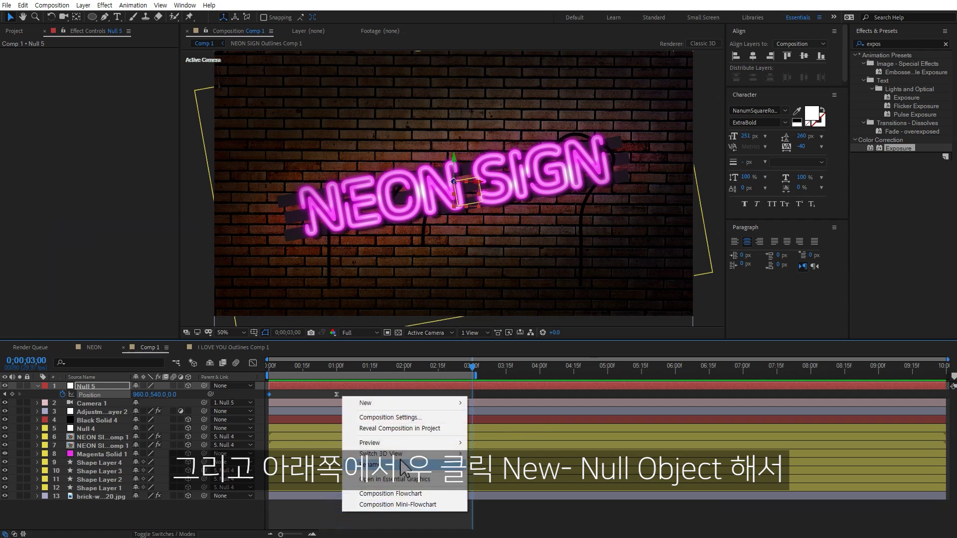
{"action": "left_click", "coordinate": [404, 404]}
{"action": "left_click", "coordinate": [496, 461]}
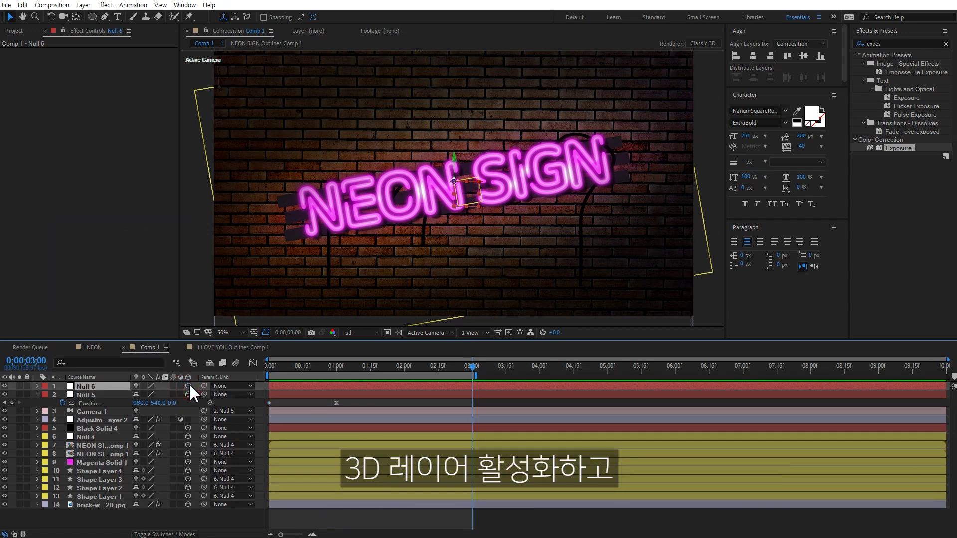
{"action": "left_click_drag", "start_coordinate": [204, 393], "coordinate": [117, 385]}
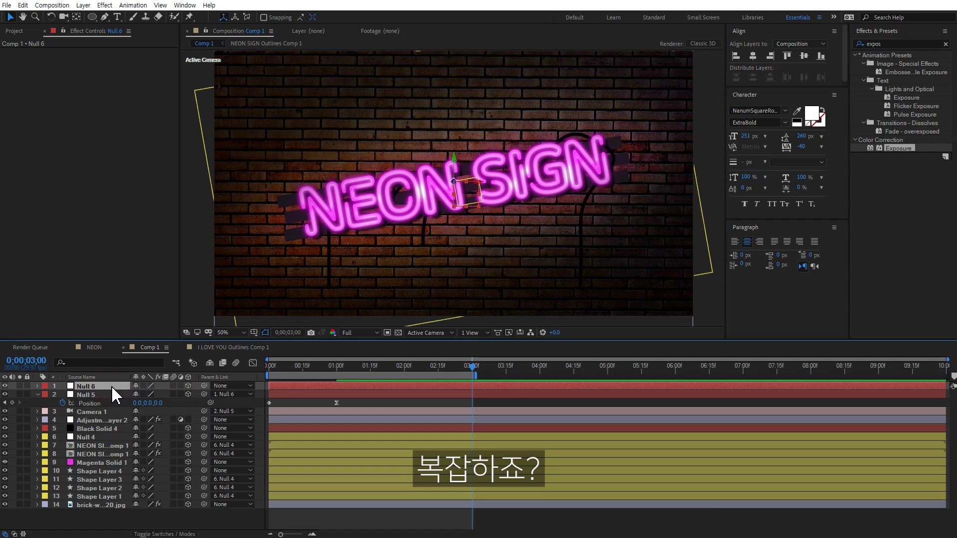
- Keyframe the new null's Position at 3 seconds, set its Z to 119 at frame 0, and preview the combined movement
{"action": "key", "text": "p"}
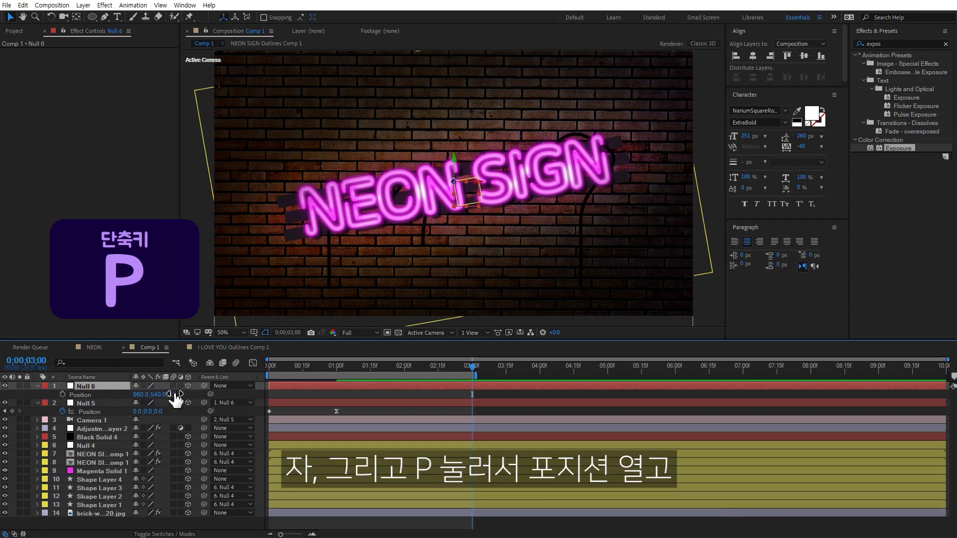
{"action": "left_click", "coordinate": [62, 394]}
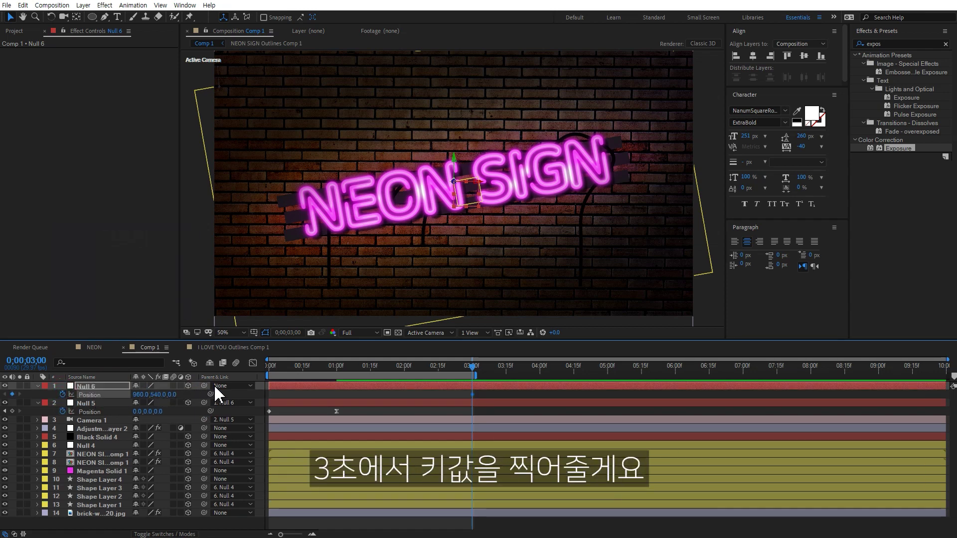
{"action": "left_click", "coordinate": [268, 370]}
{"action": "left_click_drag", "start_coordinate": [172, 396], "coordinate": [228, 394]}
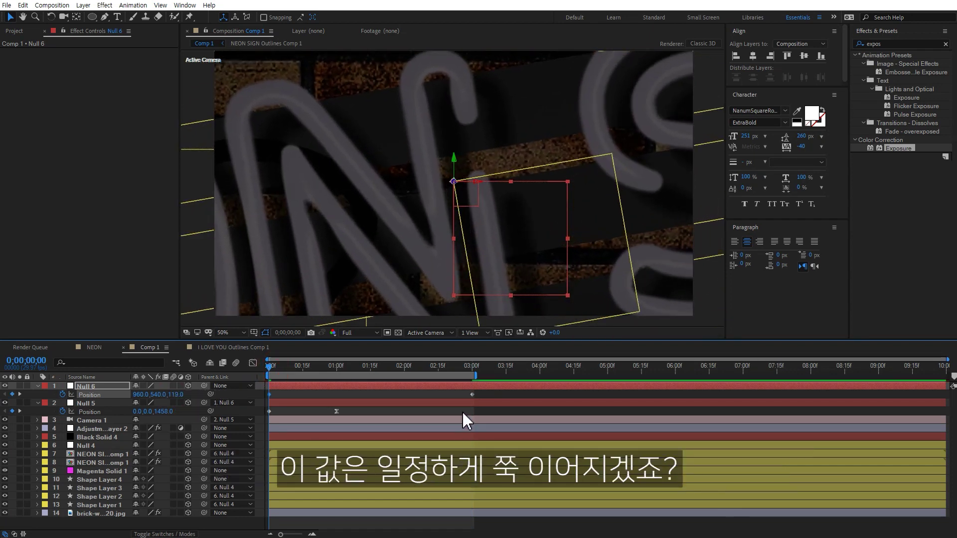
{"action": "left_click", "coordinate": [462, 412]}
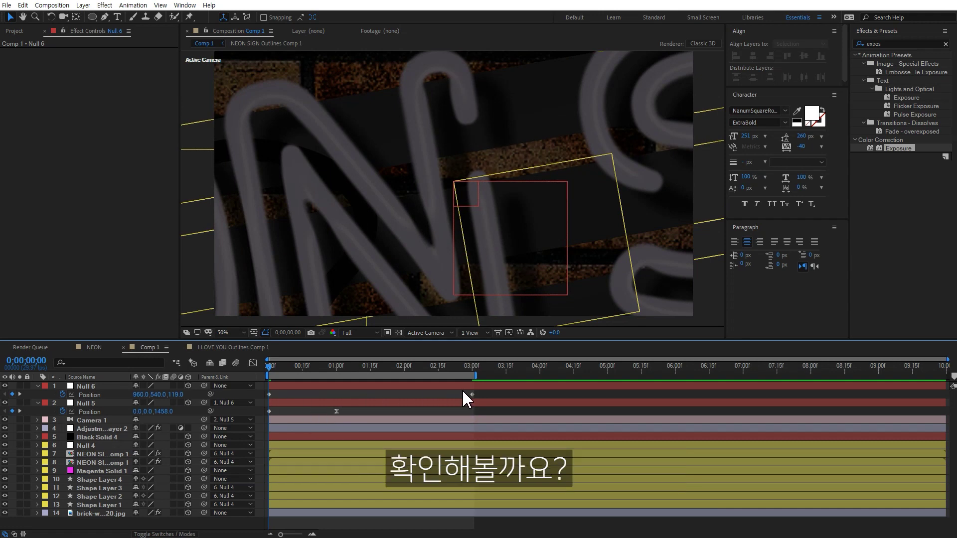
{"action": "key", "text": "space"}
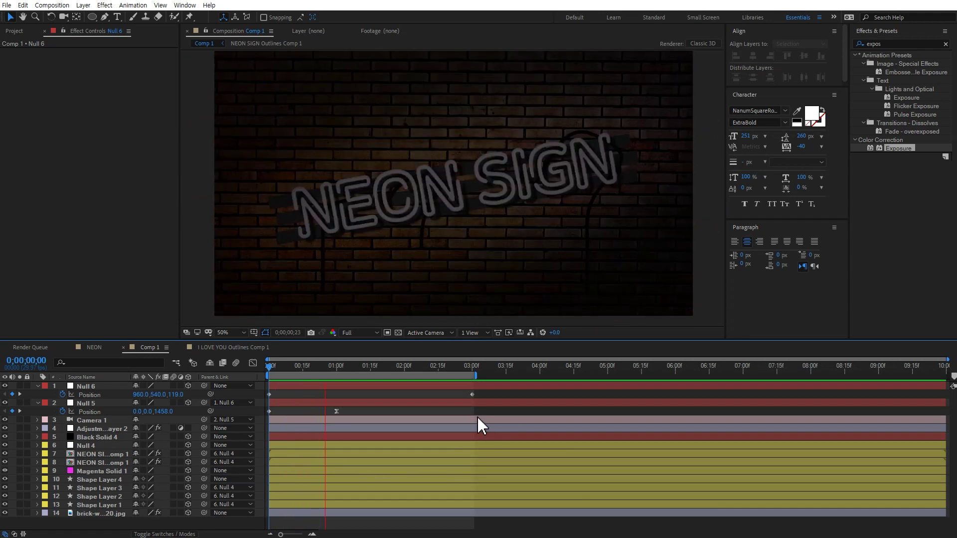